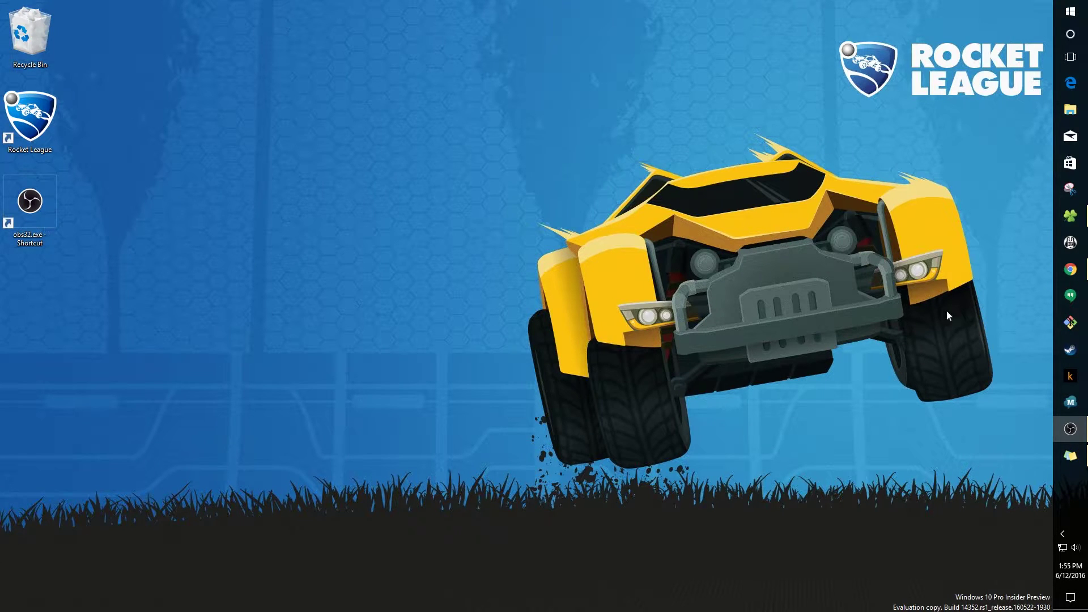
# Switch to Chrome, search the web for "download obs", and open the OBS Project download page
pyautogui.click(1070, 272)
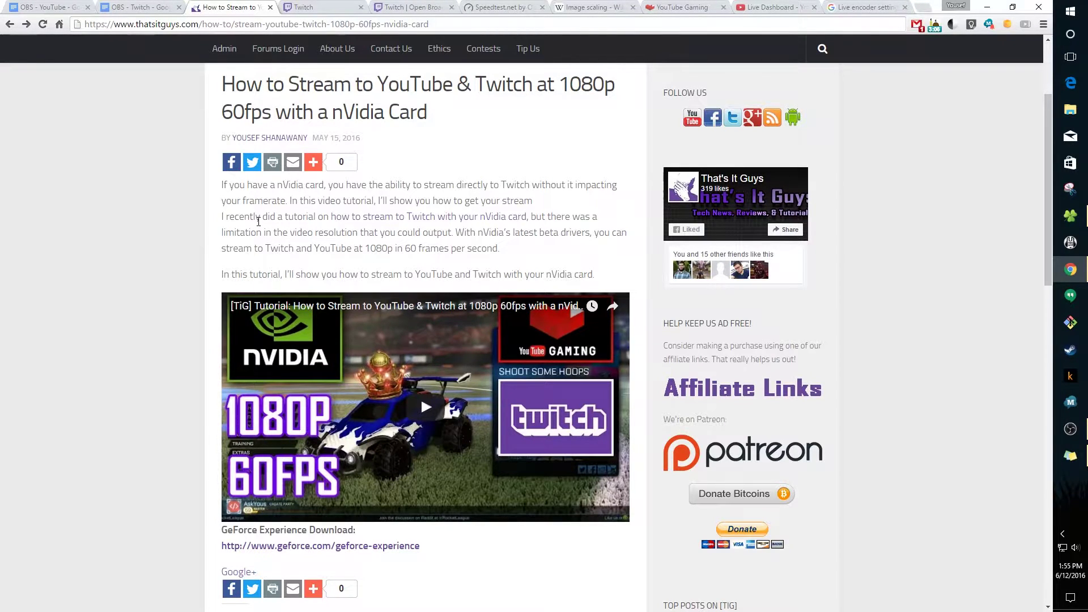
pyautogui.click(333, 25)
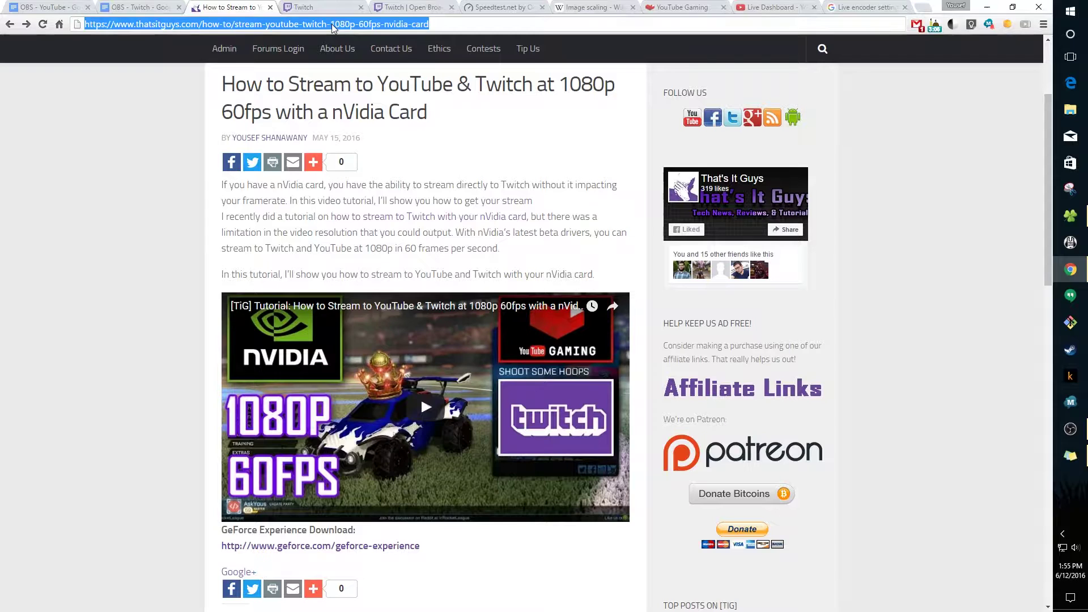
pyautogui.write('download ')
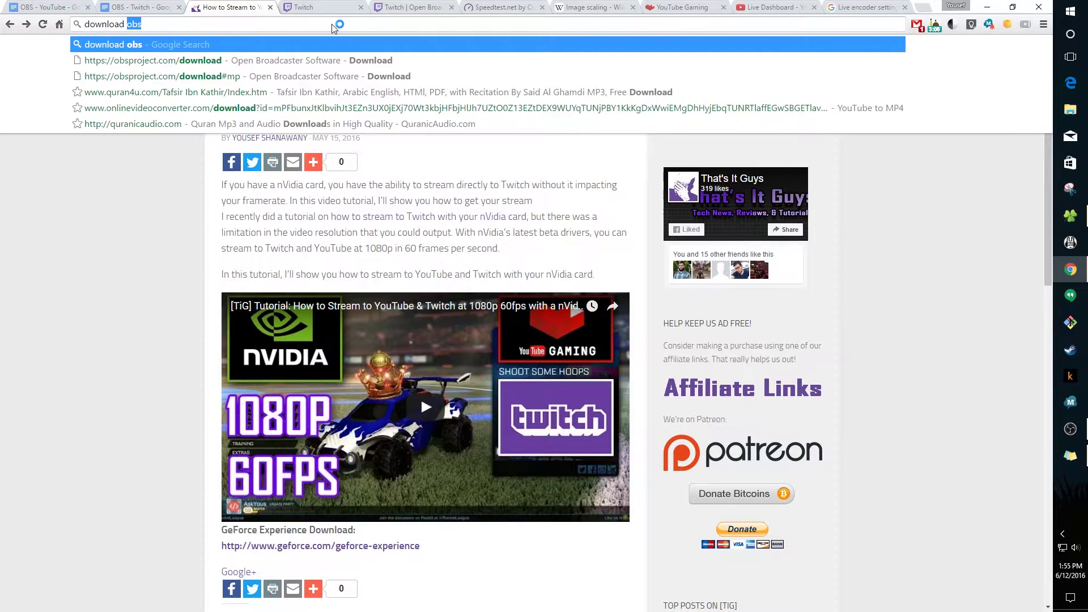
pyautogui.write('obs')
pyautogui.press('Return')
pyautogui.click(172, 139)
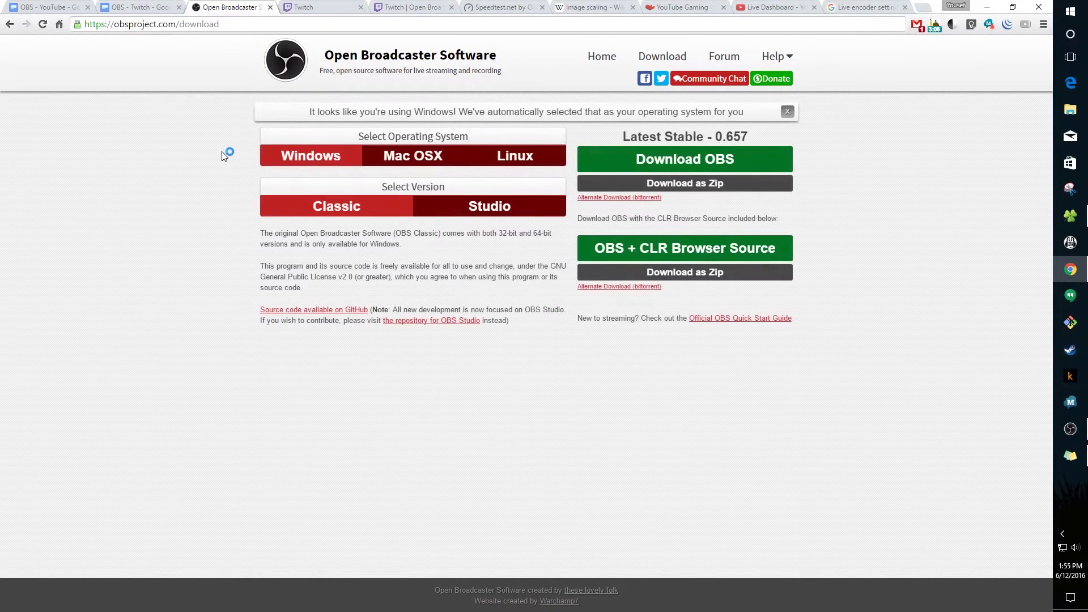
# Review the OBS download page, reading the development note and comparing the Classic and Studio version descriptions
pyautogui.moveTo(497, 55); pyautogui.dragTo(325, 57)
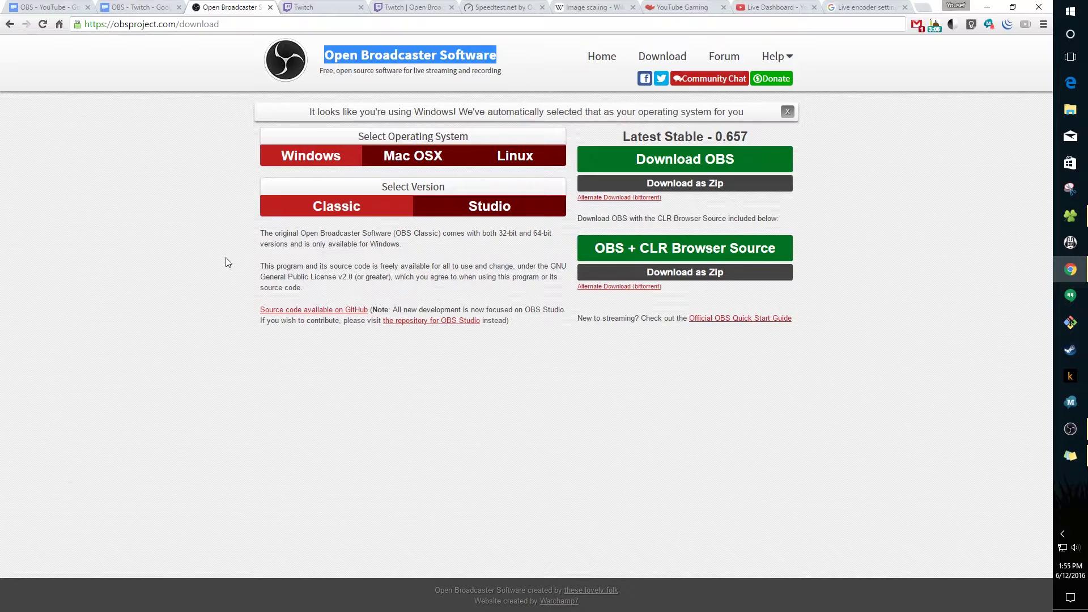
pyautogui.click(189, 213)
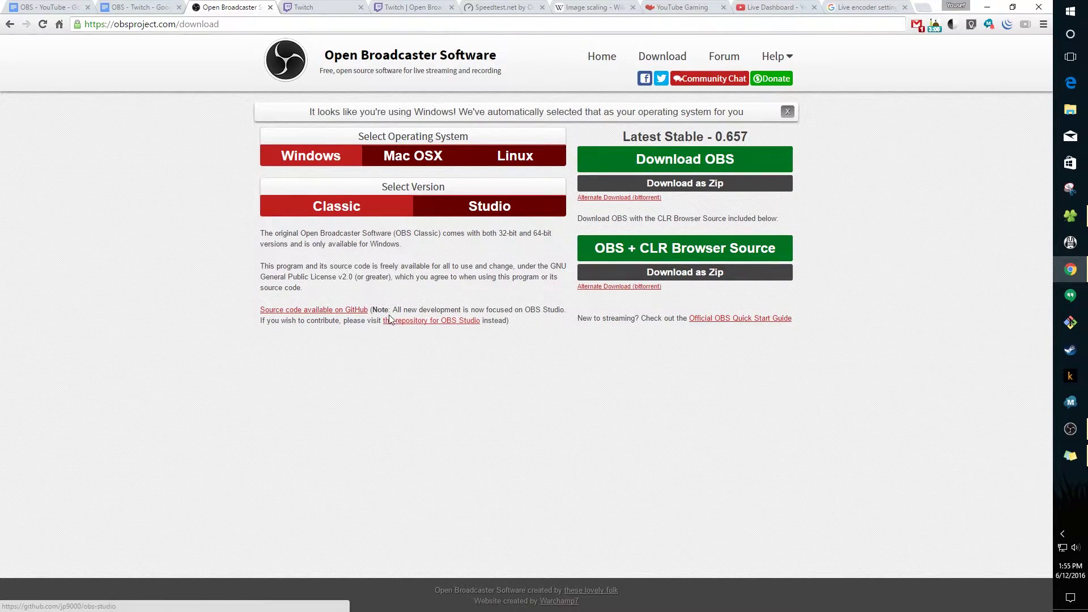
pyautogui.moveTo(391, 310); pyautogui.dragTo(564, 307)
pyautogui.click(514, 300)
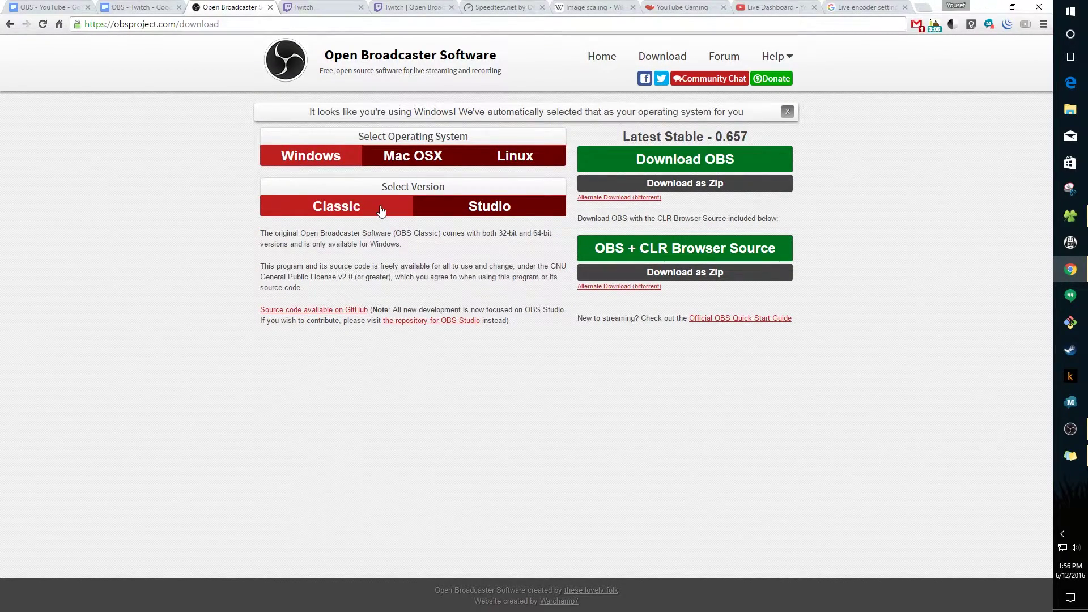
pyautogui.click(504, 212)
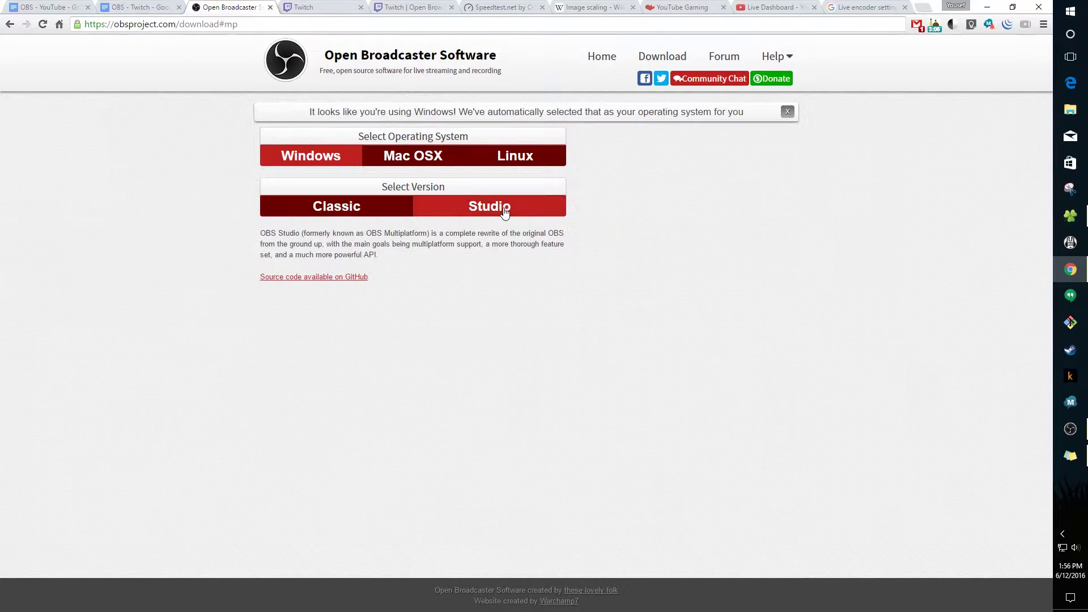
pyautogui.click(391, 211)
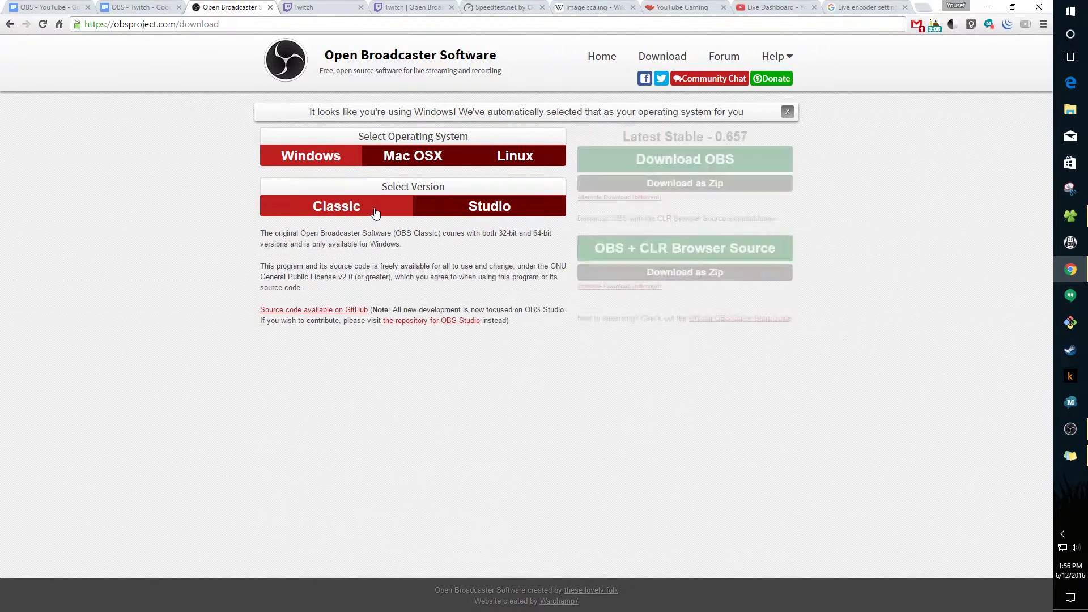
# Open the OBS Classic source code repository on GitHub and examine the dates in its commit history
pyautogui.middleClick(315, 310)
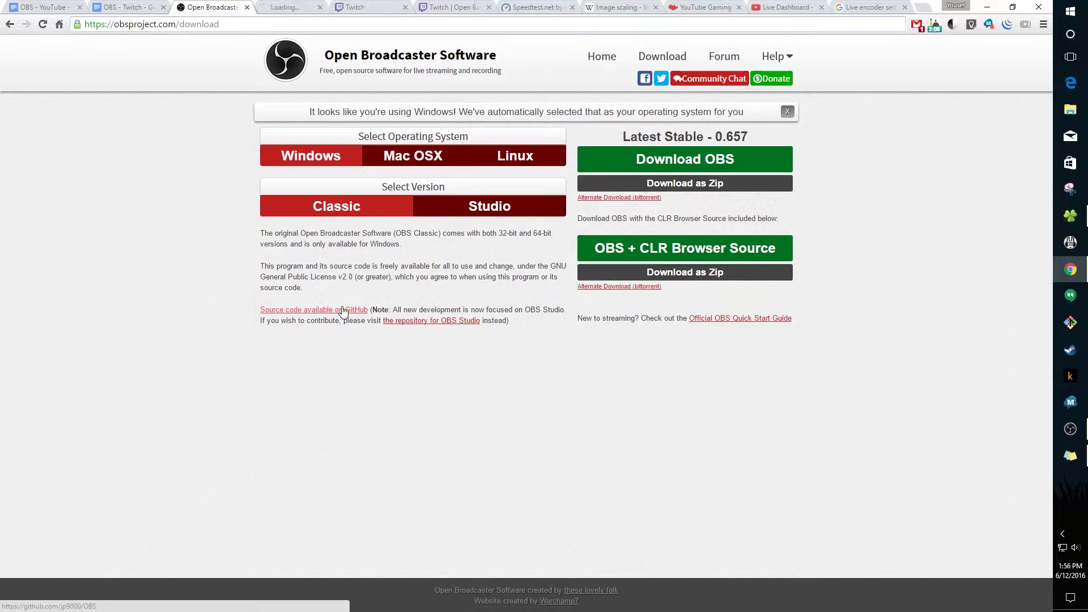
pyautogui.hotkey('ctrl', 'Tab')
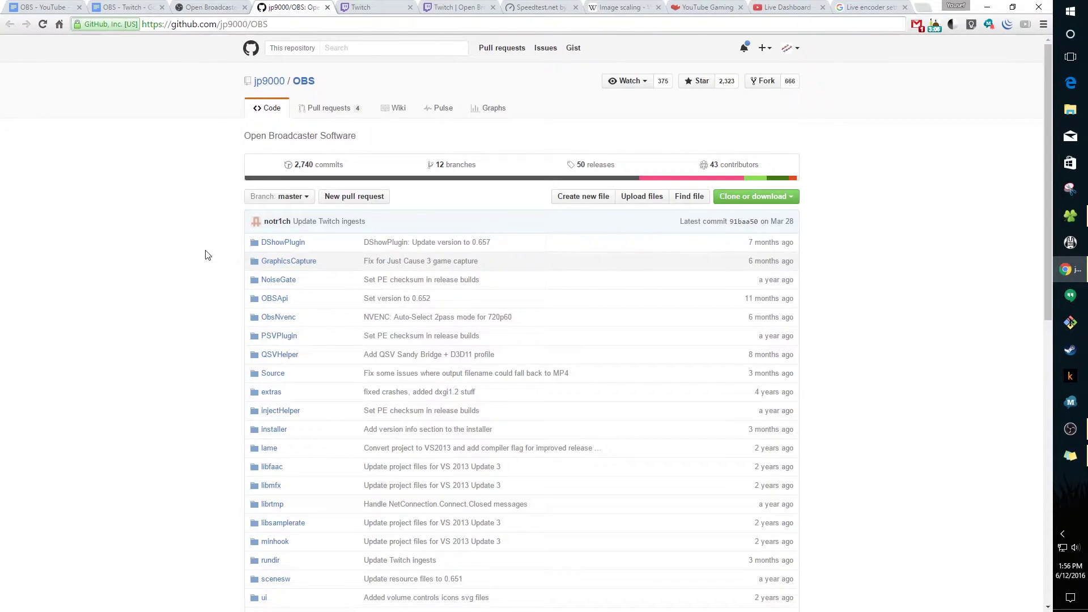
pyautogui.click(315, 164)
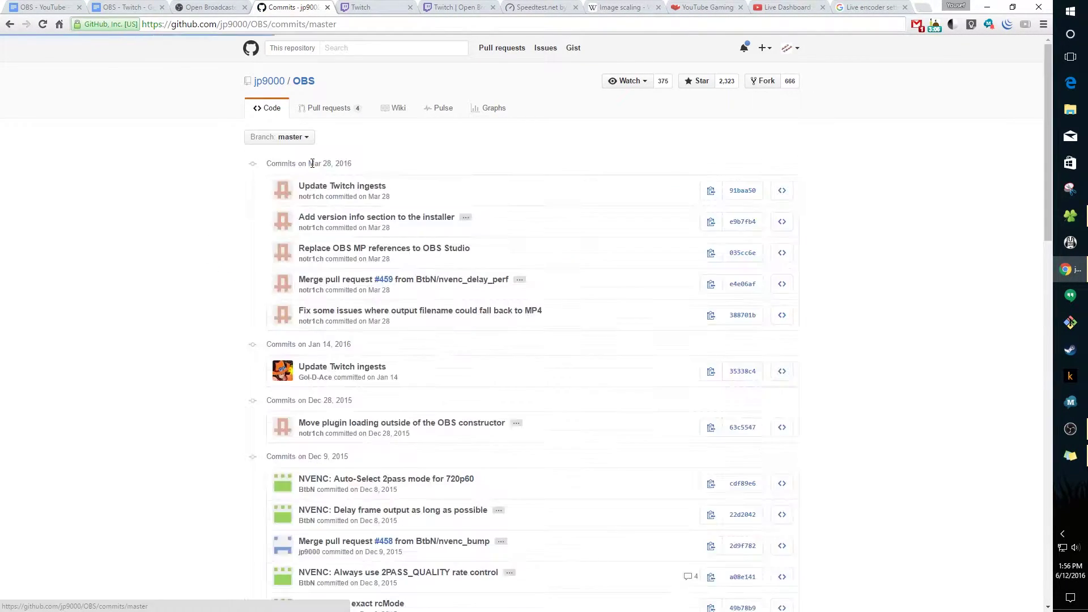
pyautogui.moveTo(401, 199); pyautogui.dragTo(366, 198)
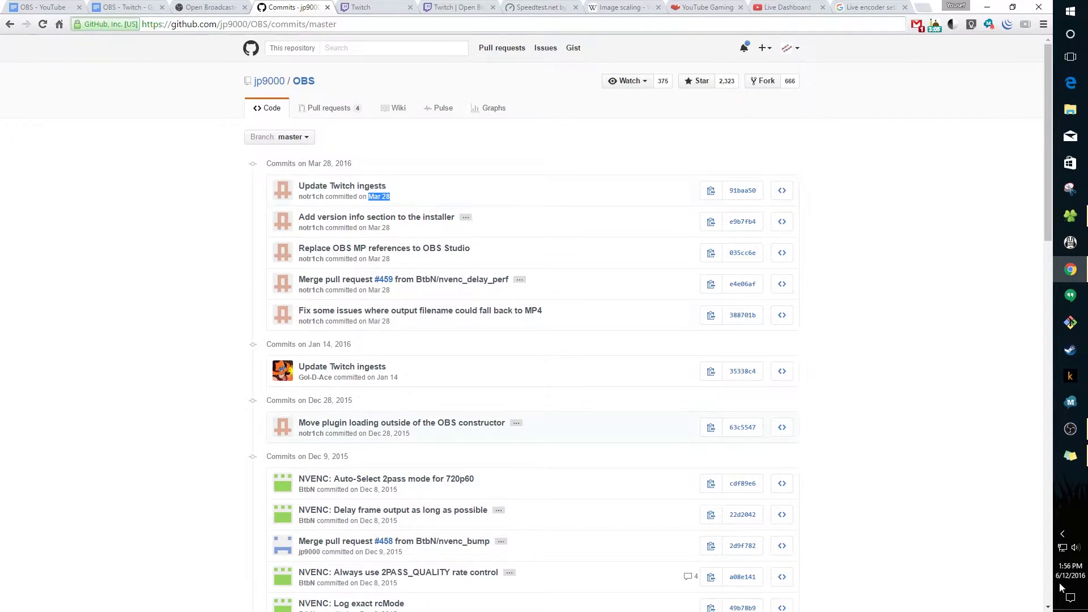
pyautogui.click(1069, 570)
pyautogui.click(238, 246)
pyautogui.click(250, 199)
pyautogui.scroll(-8, 189, 206)
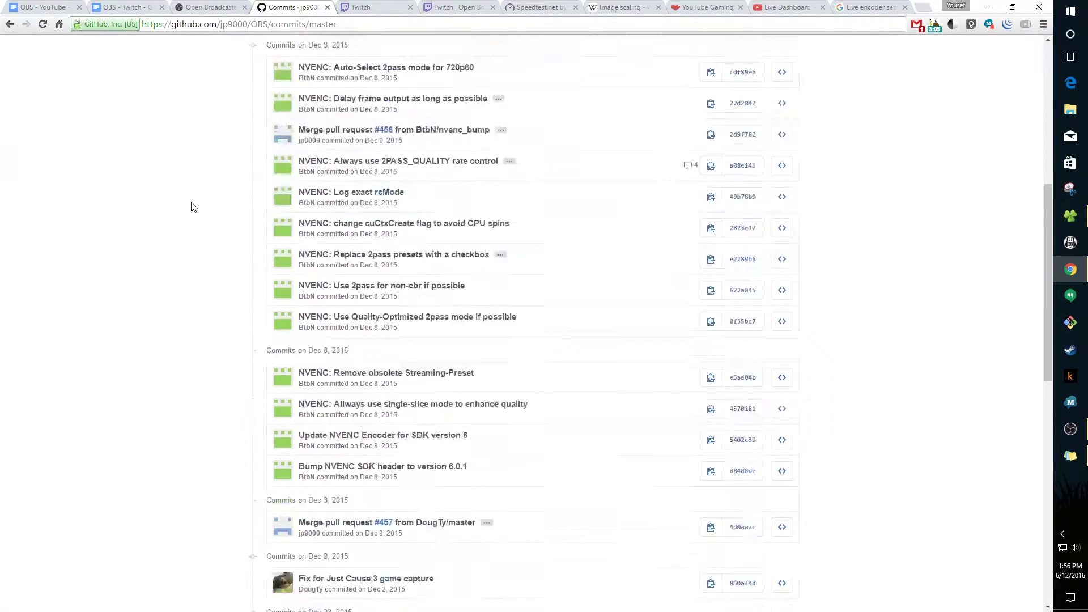
# Follow the README link to the obs-studio repository, check its latest commit dates, and close the GitHub tab
pyautogui.hotkey('alt', 'Left')
pyautogui.scroll(-15, 183, 187)
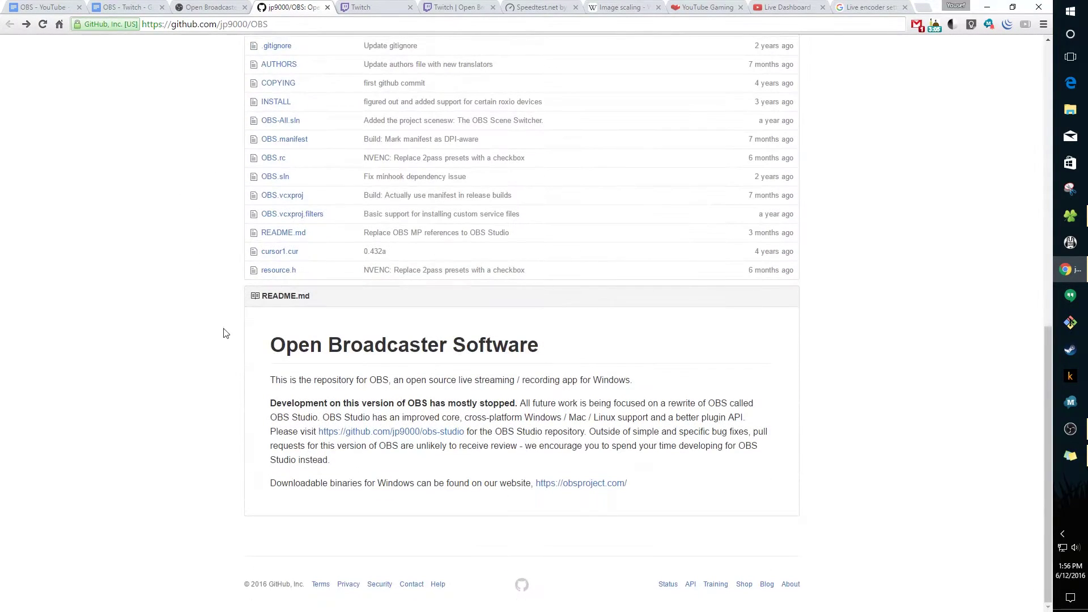
pyautogui.click(426, 438)
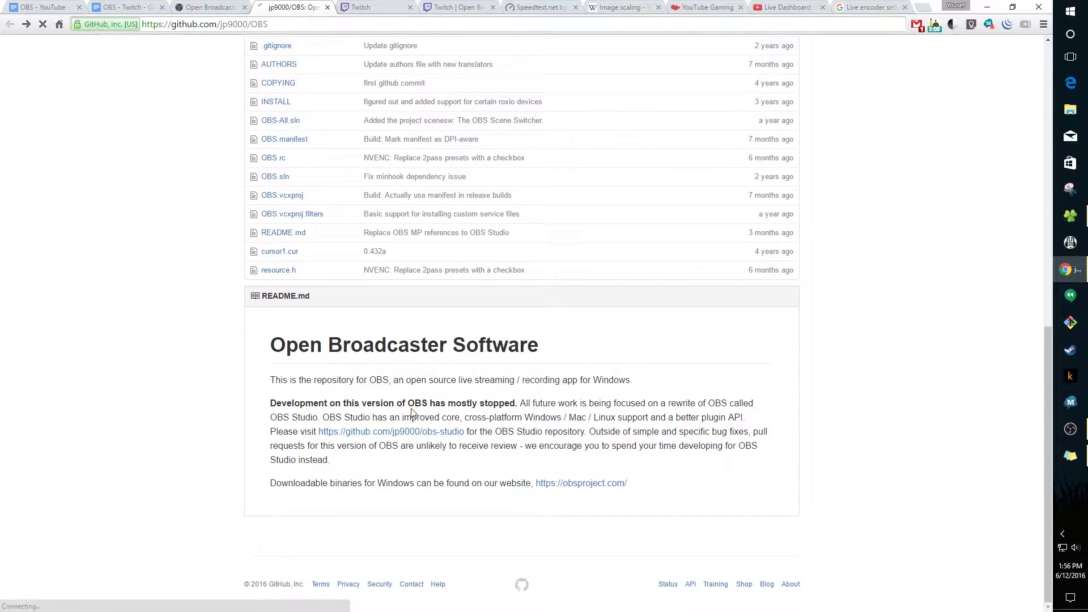
pyautogui.click(316, 168)
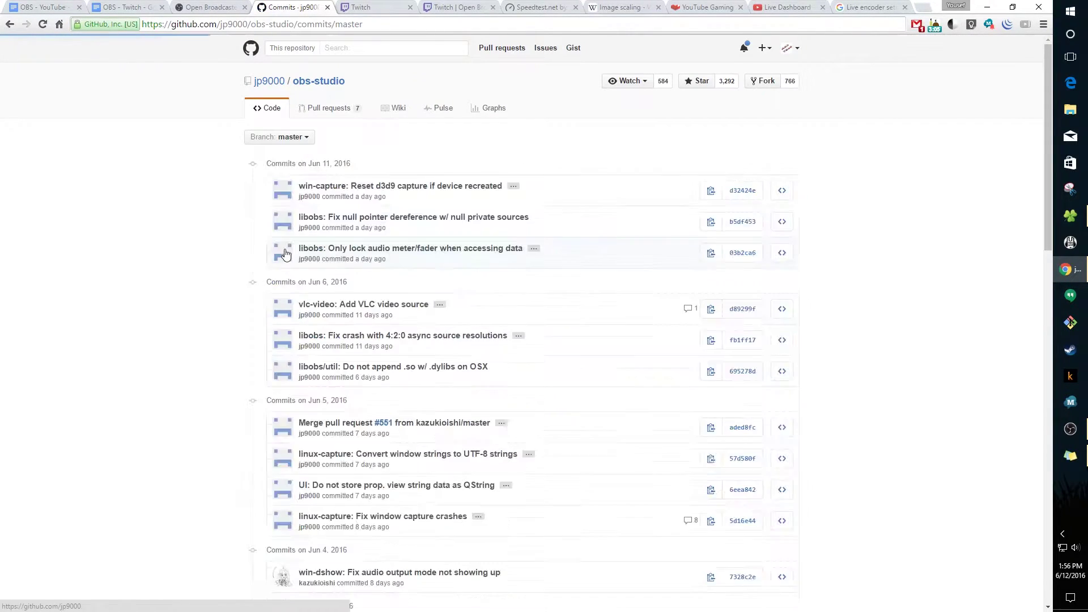
pyautogui.moveTo(387, 197); pyautogui.dragTo(356, 196)
pyautogui.click(328, 7)
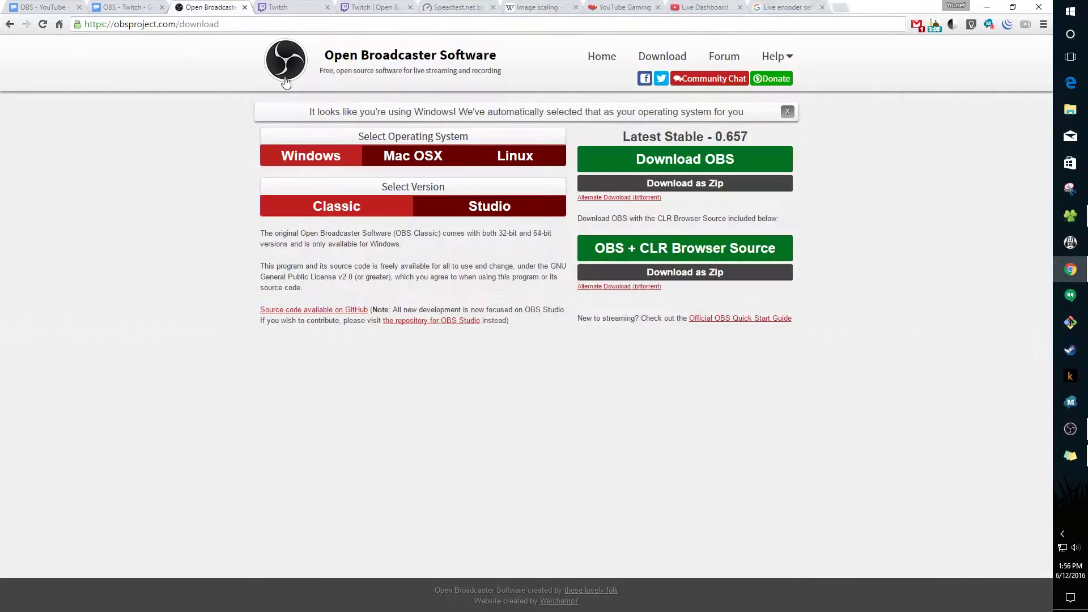
# Download the Windows installer for the Studio version of OBS and launch it
pyautogui.click(503, 211)
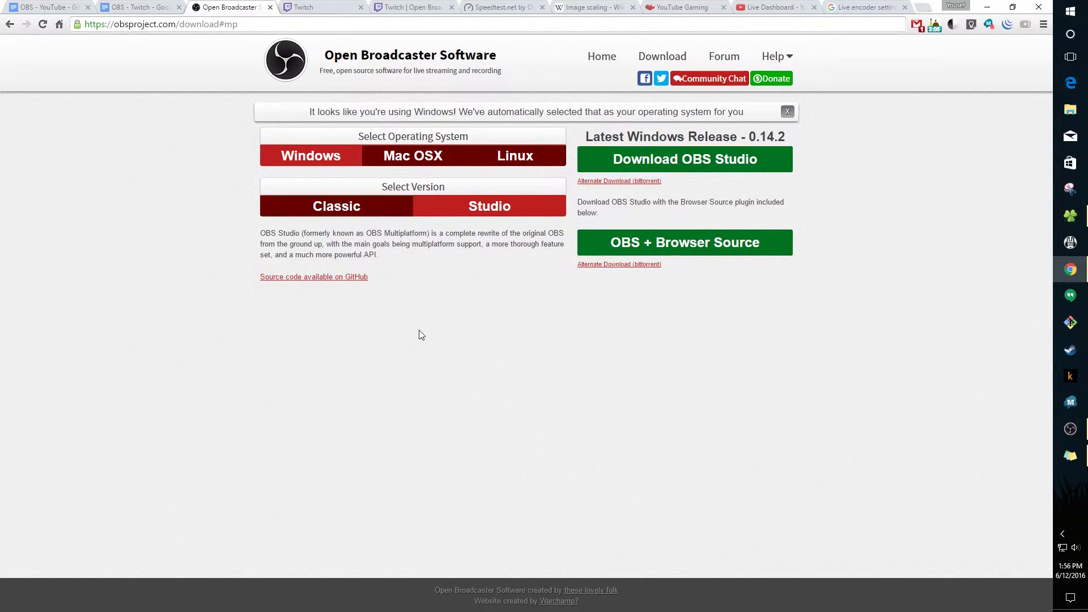
pyautogui.click(701, 165)
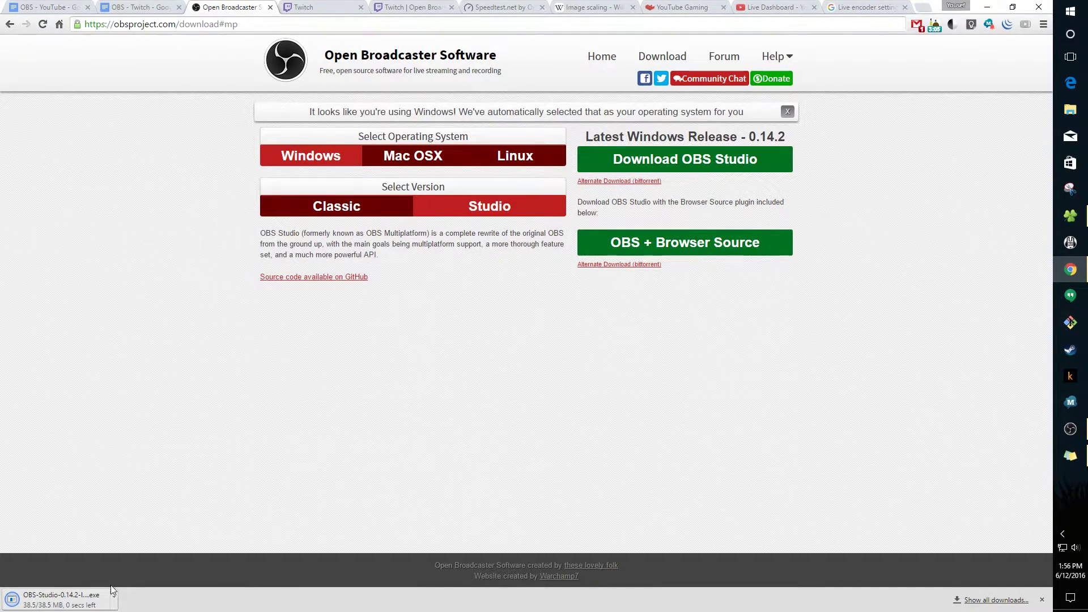
pyautogui.click(79, 604)
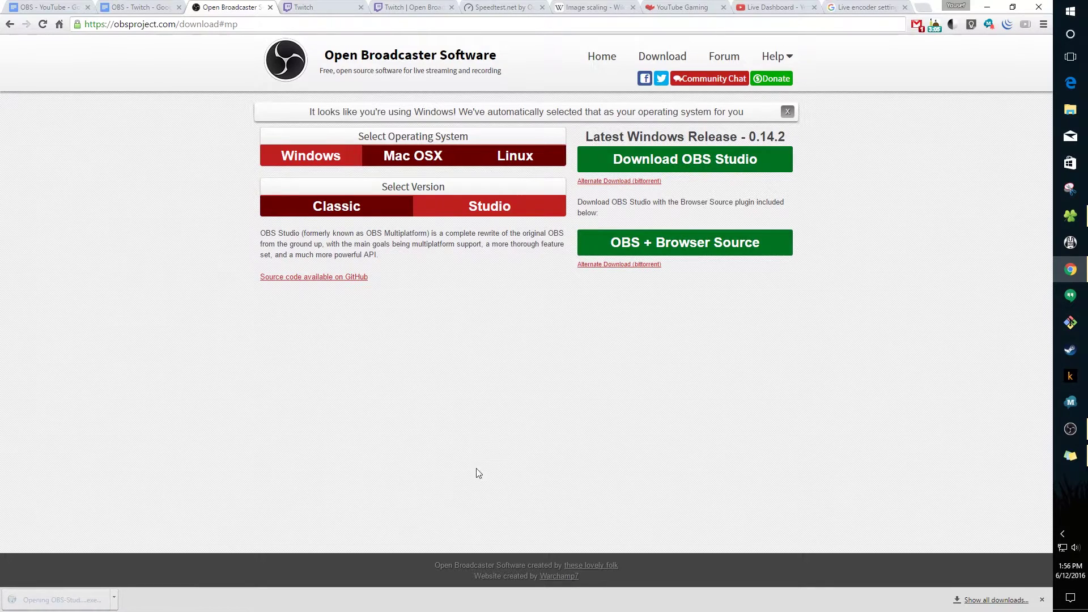
# Accept the license agreement and try to install OBS Studio 0.14.2 with the default options, aborting and closing the setup
pyautogui.click(589, 402)
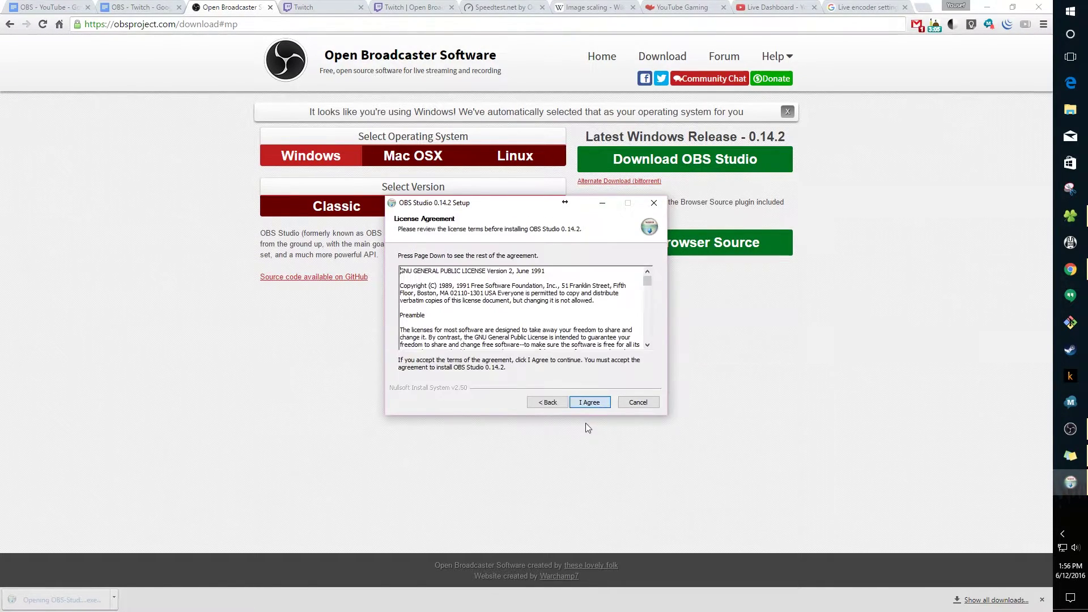
pyautogui.click(590, 402)
pyautogui.click(589, 402)
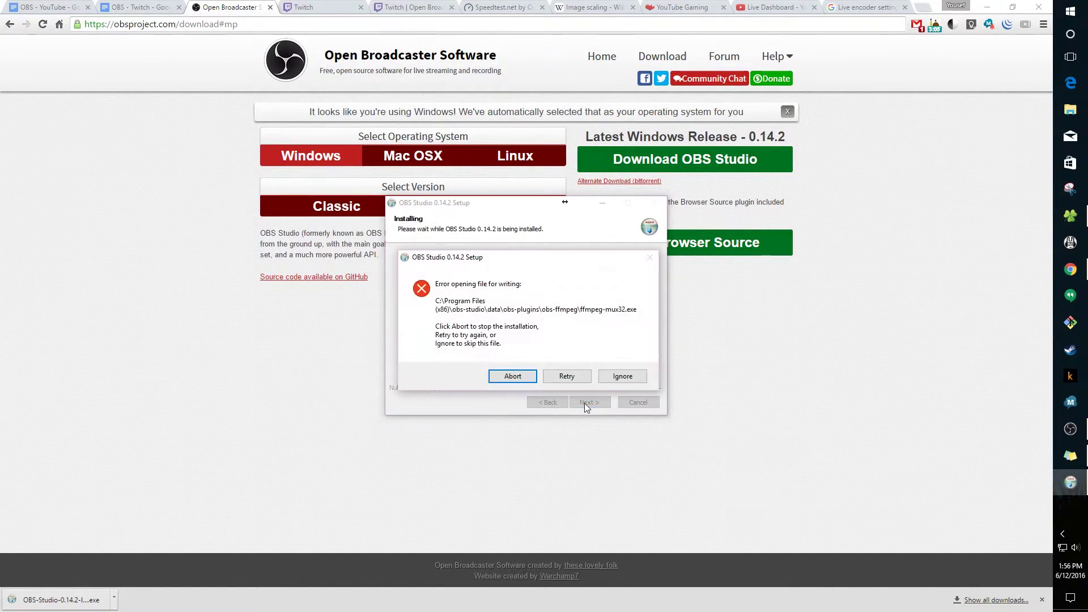
pyautogui.click(512, 378)
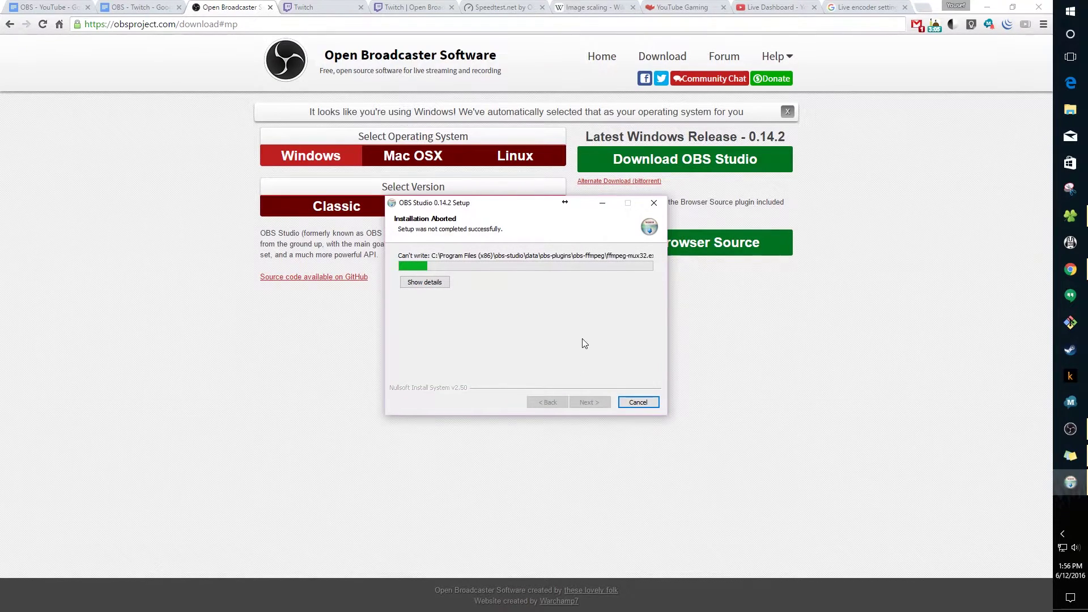
pyautogui.click(646, 403)
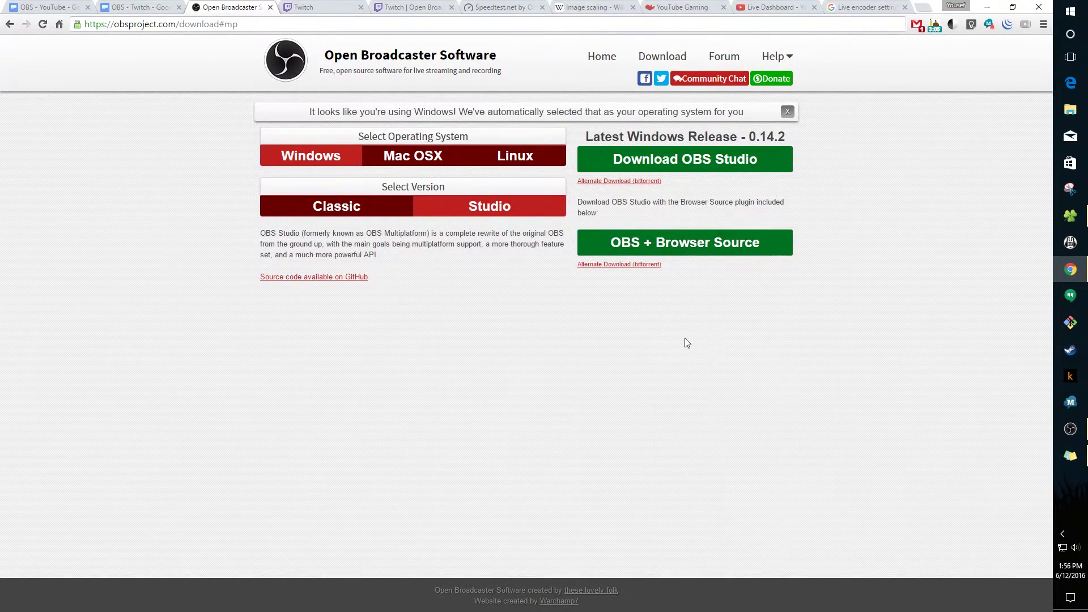
# Minimize the browser and inspect the target path in the properties of the obs32.exe desktop shortcut
pyautogui.click(986, 8)
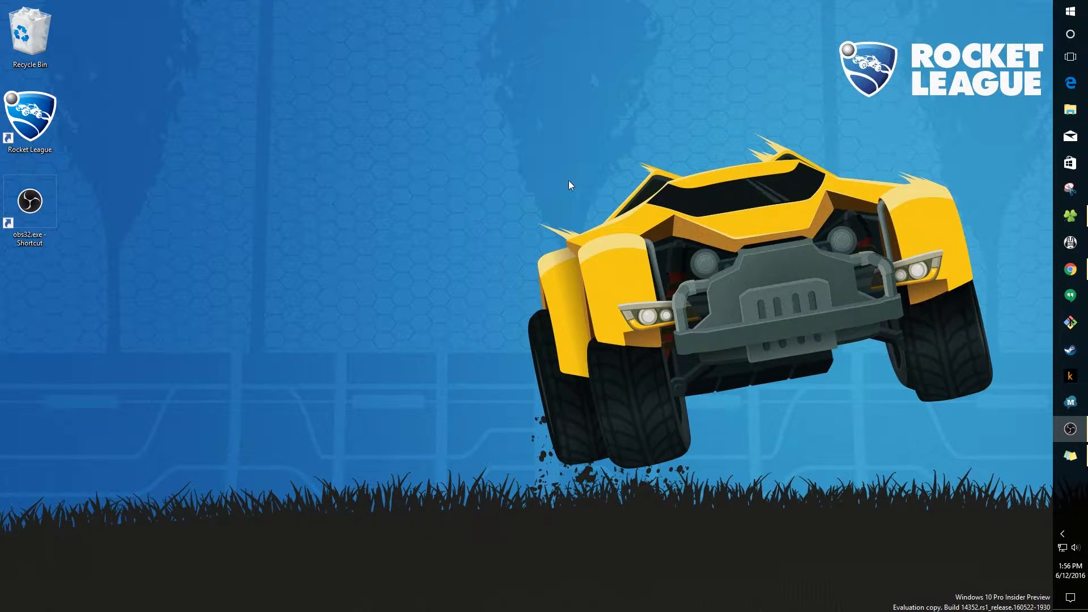
pyautogui.click(35, 209)
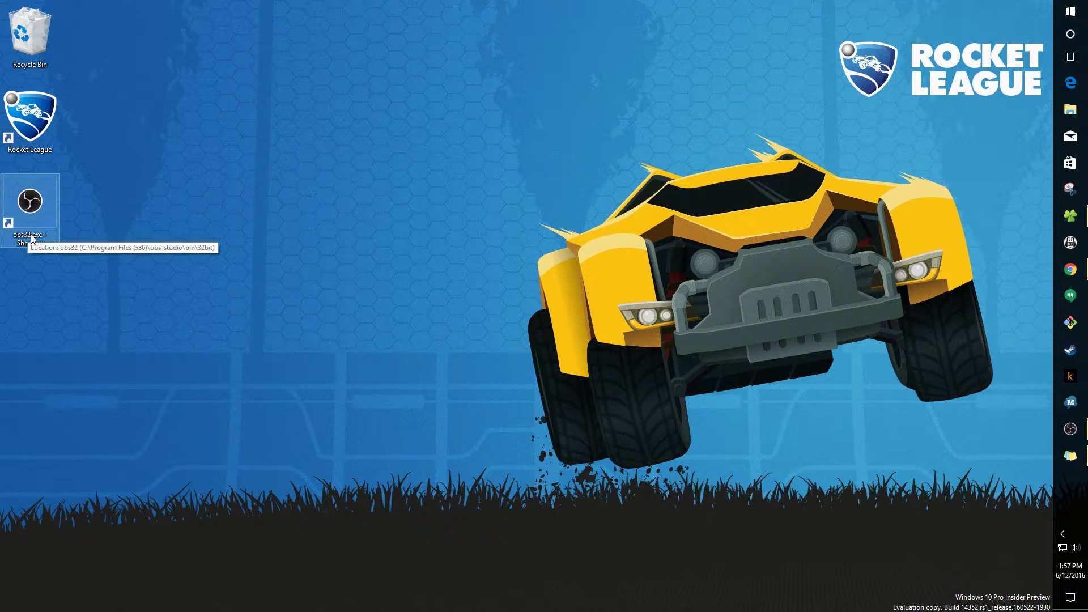
pyautogui.rightClick(32, 204)
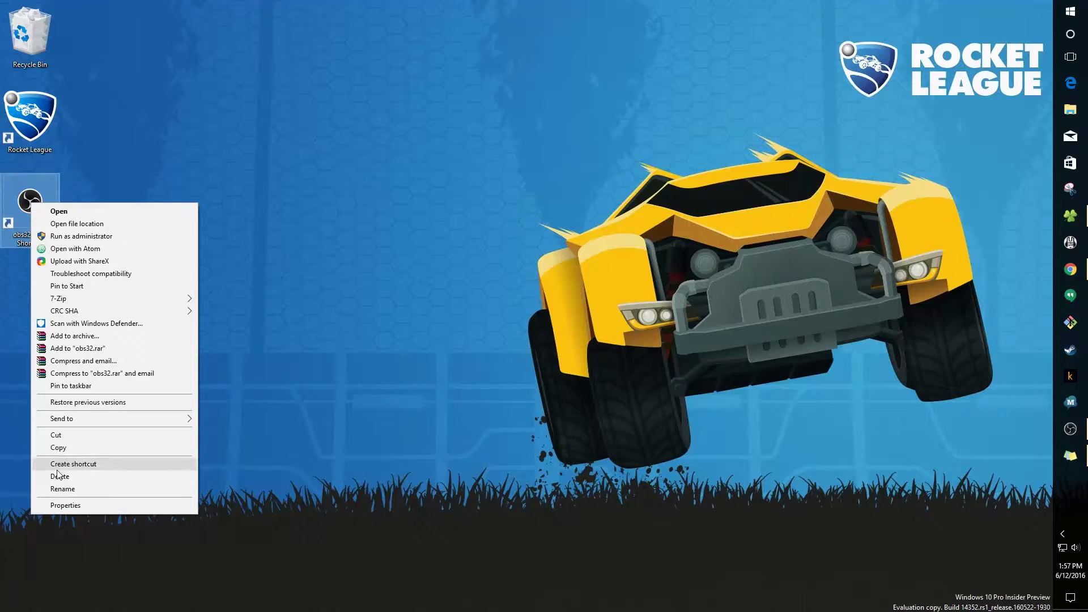
pyautogui.click(63, 505)
pyautogui.click(145, 315)
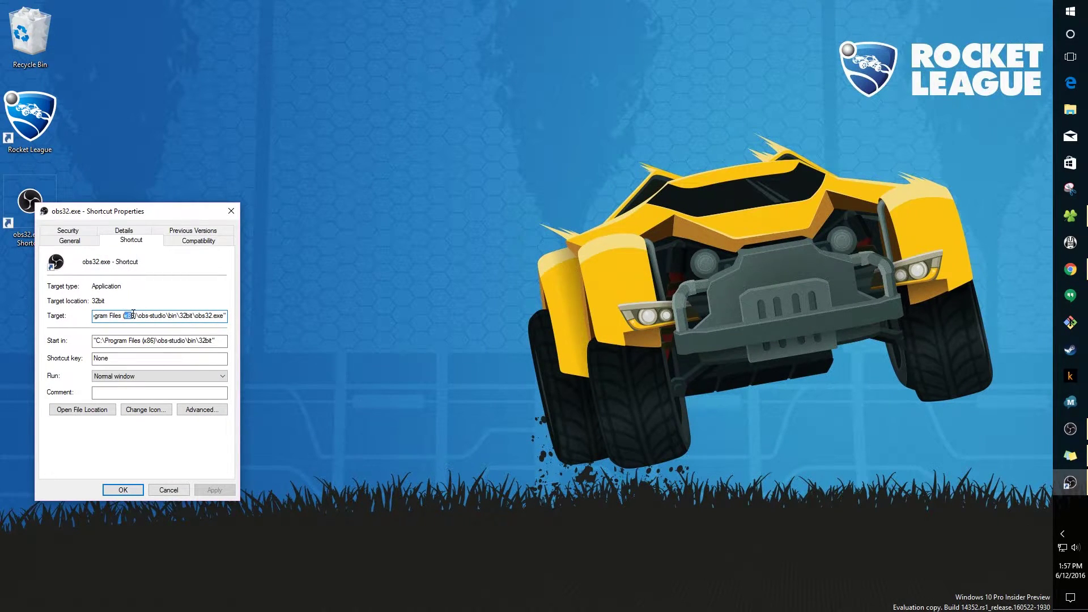
pyautogui.click(168, 490)
# Open the obs32.exe shortcut's file location, go to the obs-studio\bin\64bit folder, and select obs64.exe
pyautogui.rightClick(33, 212)
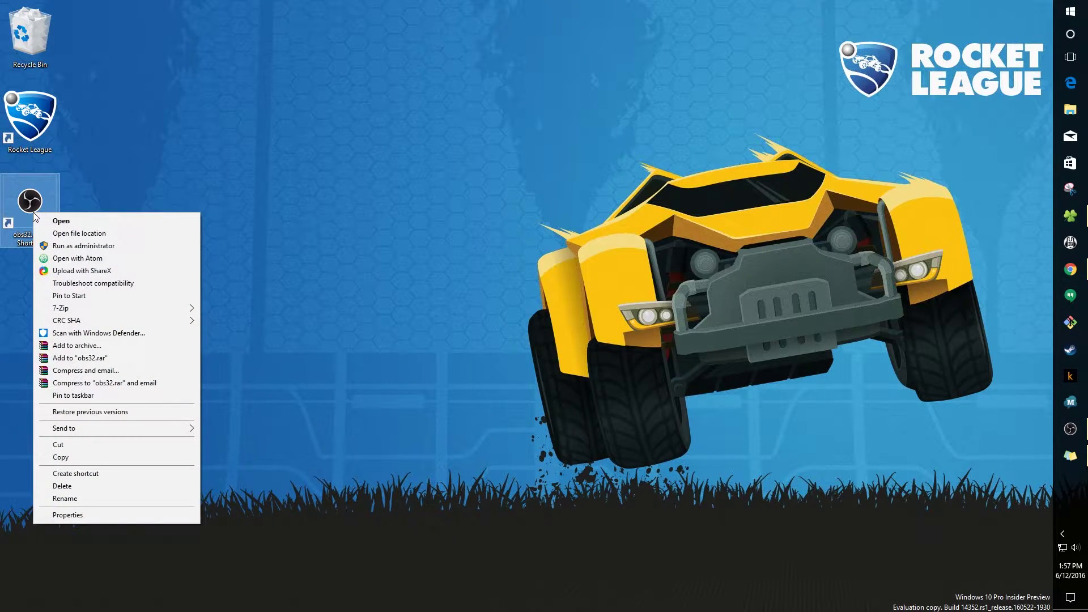
pyautogui.rightClick(30, 196)
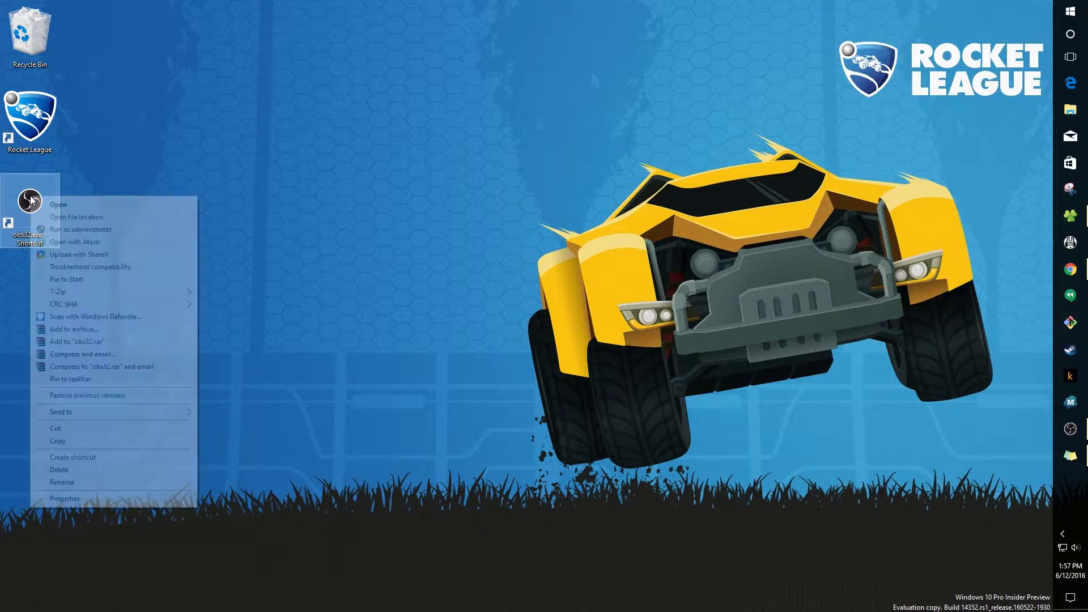
pyautogui.click(78, 218)
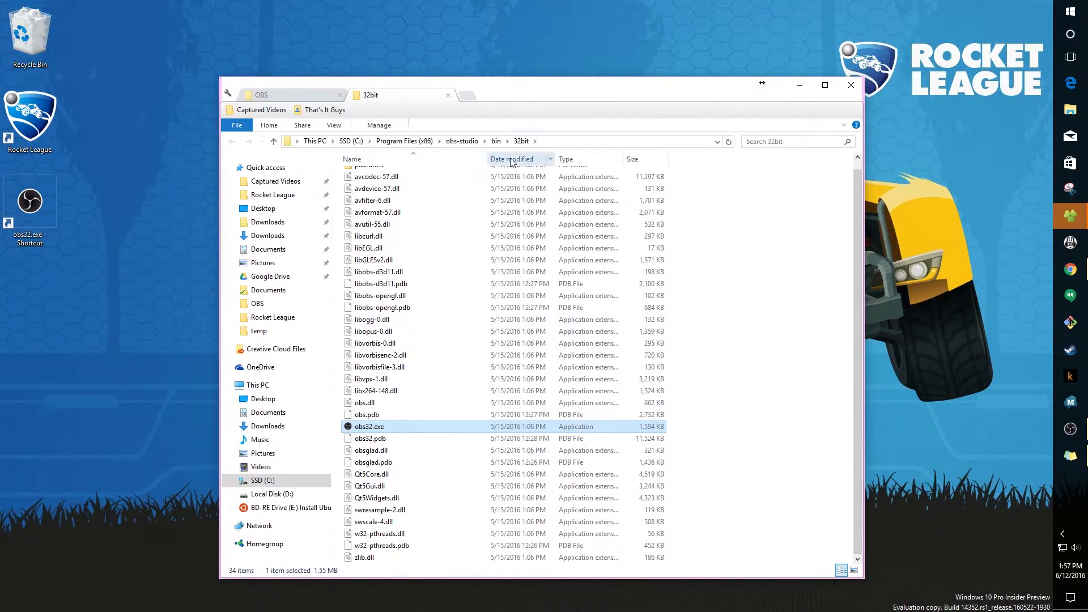
pyautogui.click(560, 143)
pyautogui.click(701, 215)
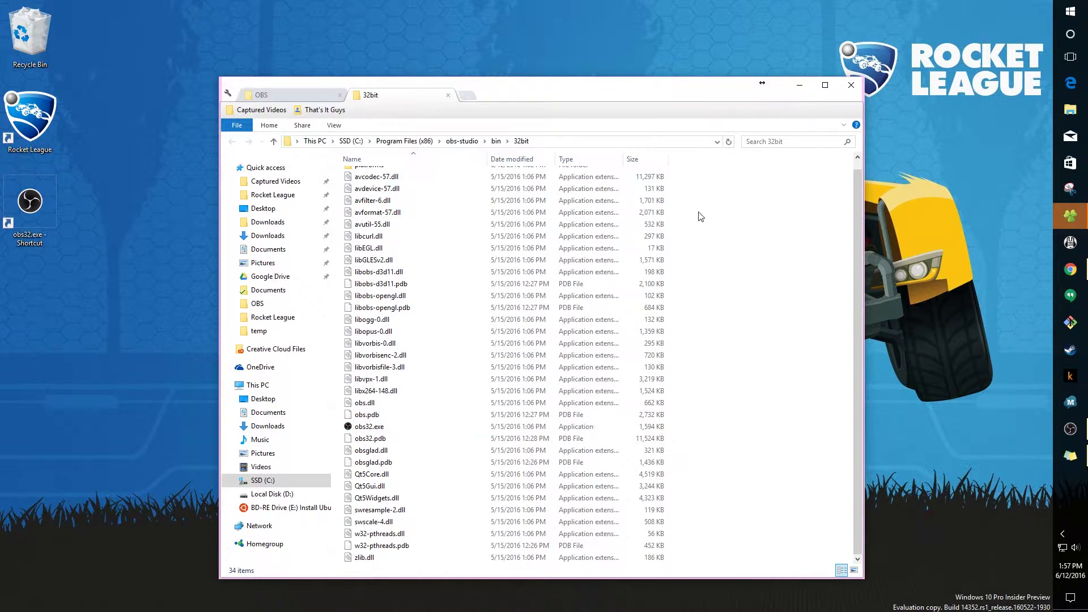
pyautogui.click(496, 142)
pyautogui.doubleClick(365, 187)
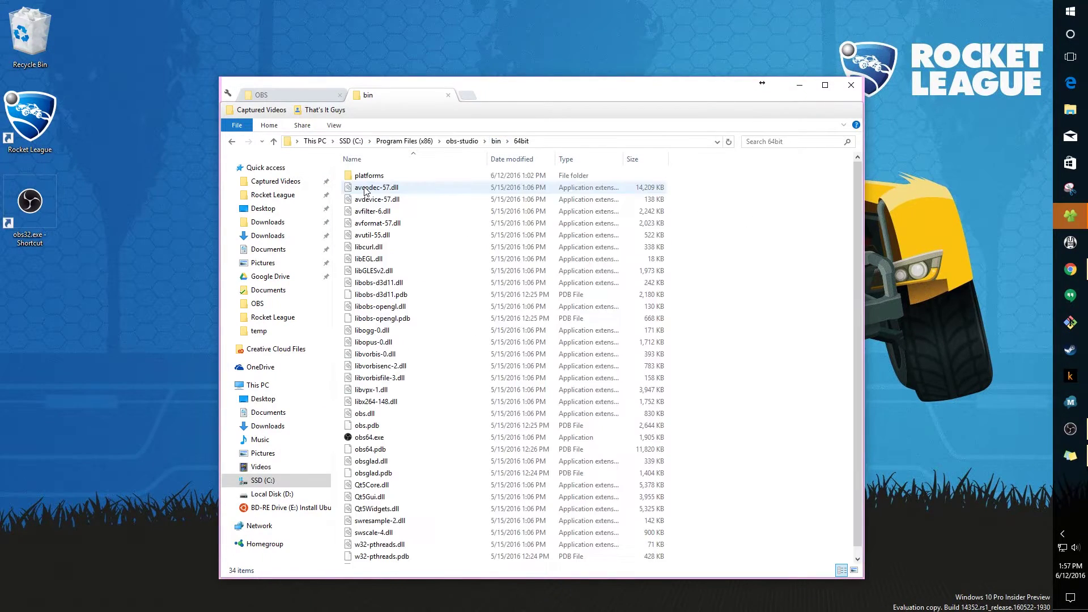
pyautogui.click(366, 441)
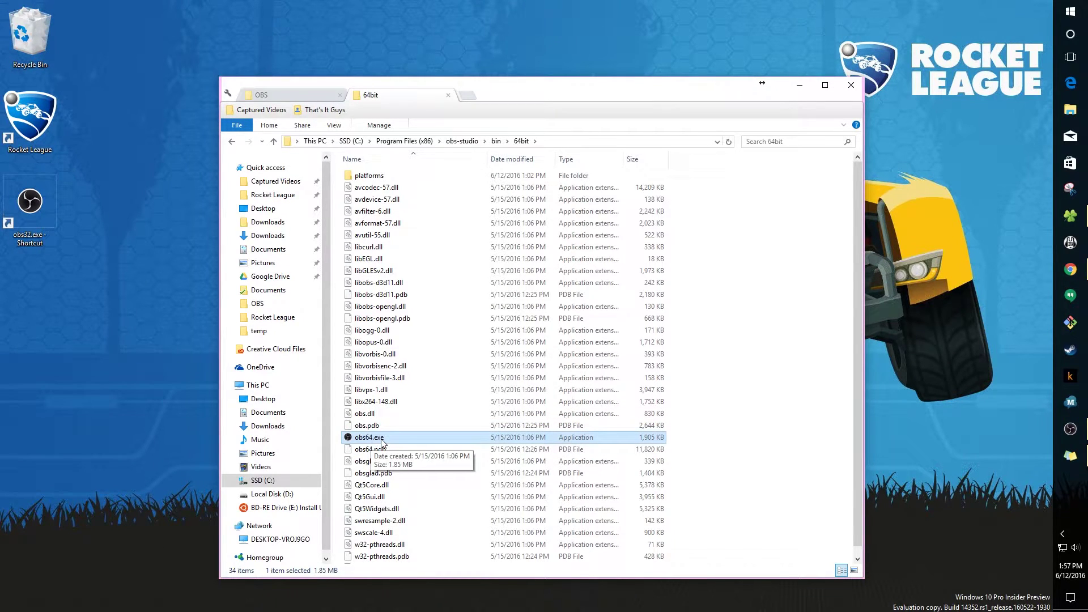
# Create a desktop shortcut to obs64.exe and close the 64bit folder window
pyautogui.rightClick(381, 443)
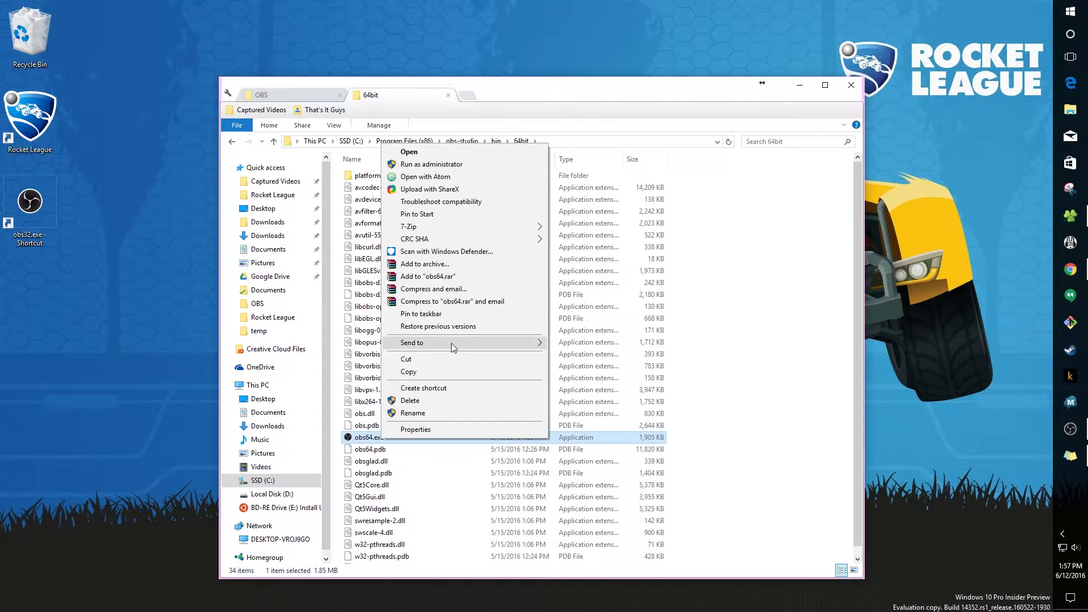
pyautogui.moveTo(454, 347)
pyautogui.click(572, 371)
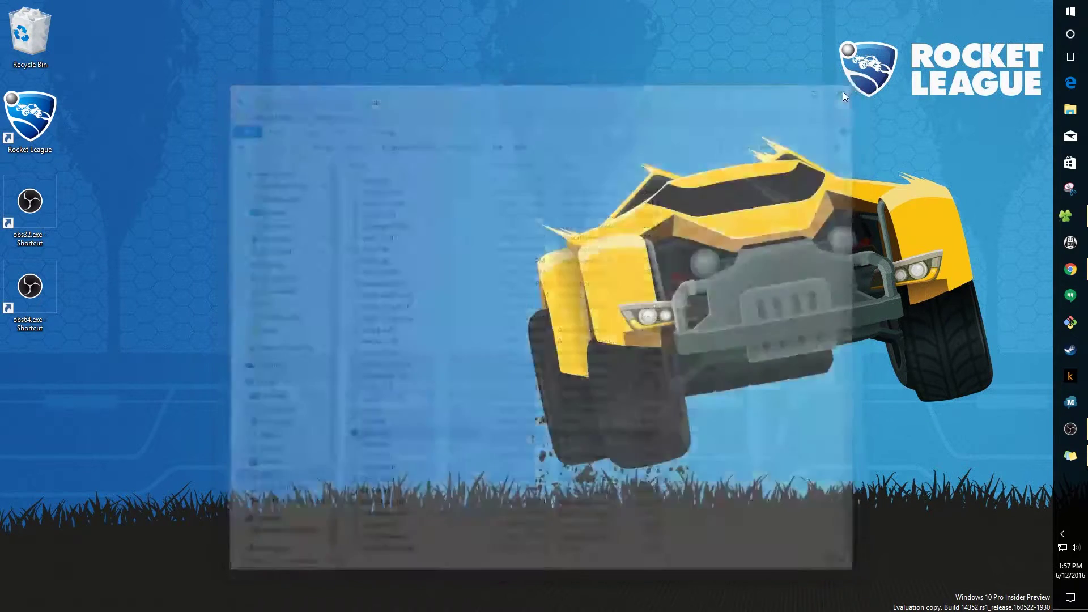
pyautogui.click(843, 89)
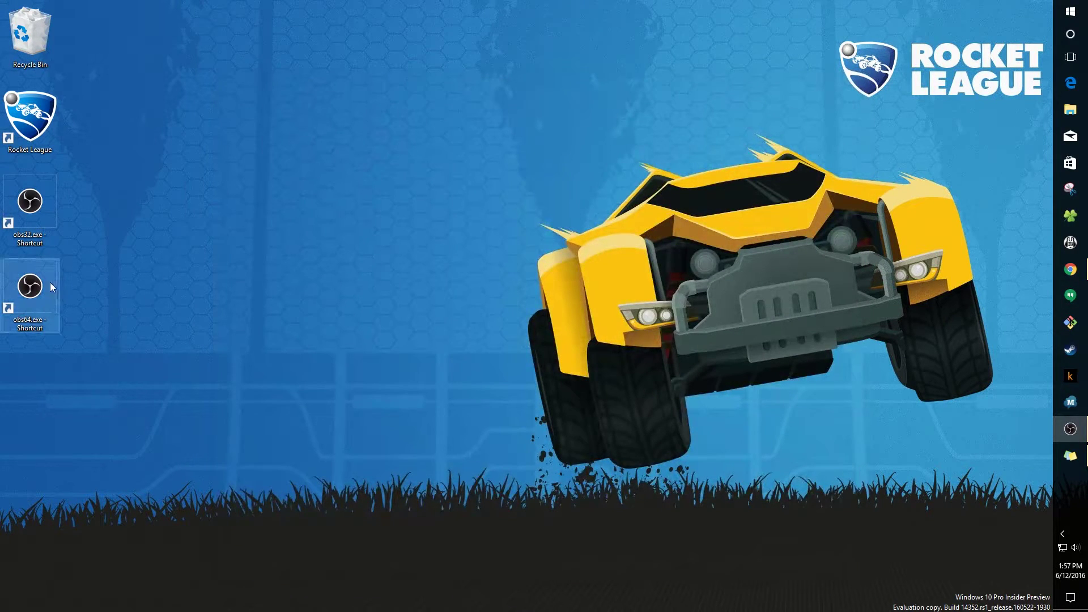
# Delete the obs32.exe desktop shortcut to the Recycle Bin and put the obs64.exe shortcut in its place
pyautogui.click(36, 293)
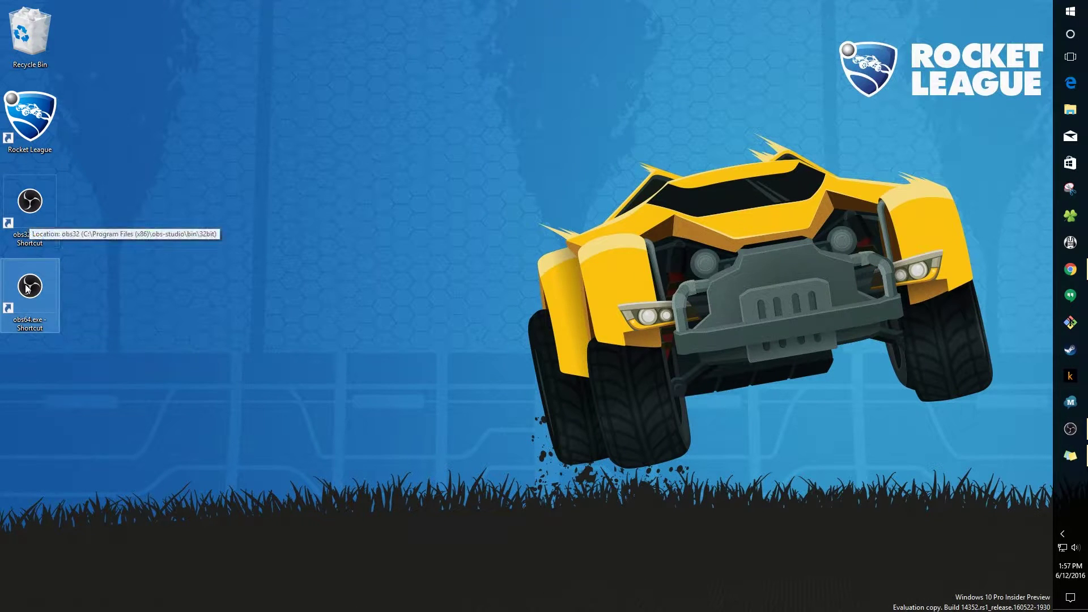
pyautogui.moveTo(25, 226); pyautogui.dragTo(29, 37)
pyautogui.moveTo(41, 280); pyautogui.dragTo(41, 195)
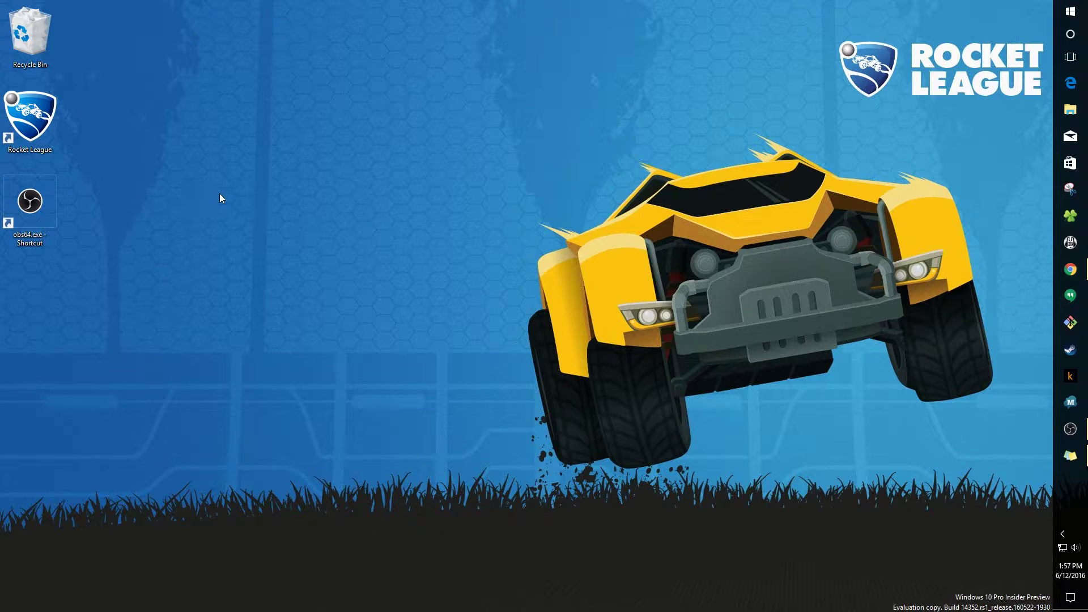
pyautogui.moveTo(28, 65); pyautogui.dragTo(0, 68)
pyautogui.click(432, 223)
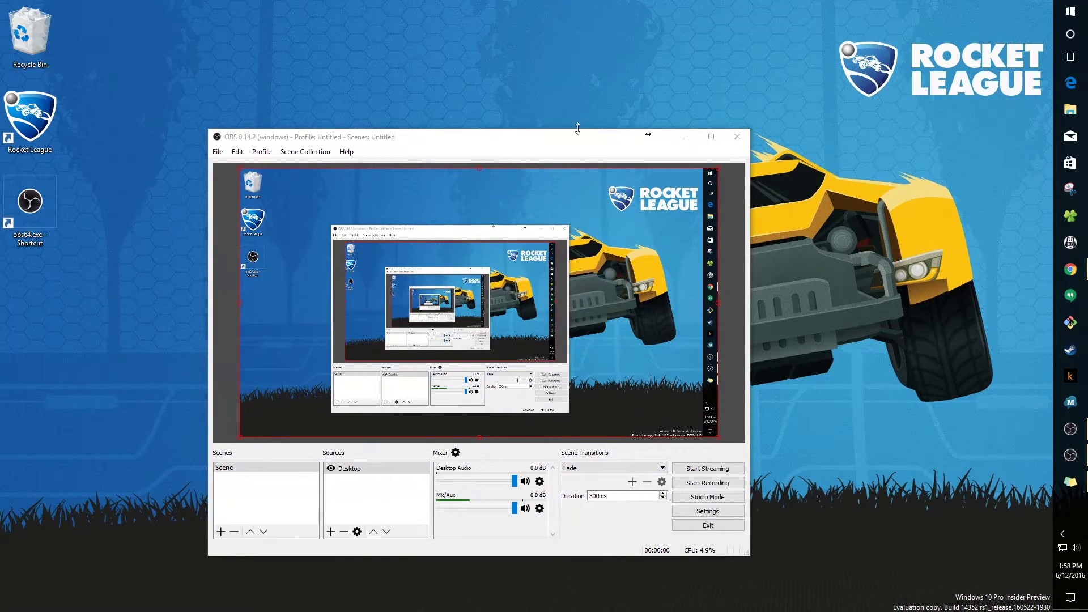
# Reposition the OBS window and remove the Desktop source from the scene, confirming the removal
pyautogui.moveTo(577, 135); pyautogui.dragTo(620, 119)
pyautogui.click(391, 456)
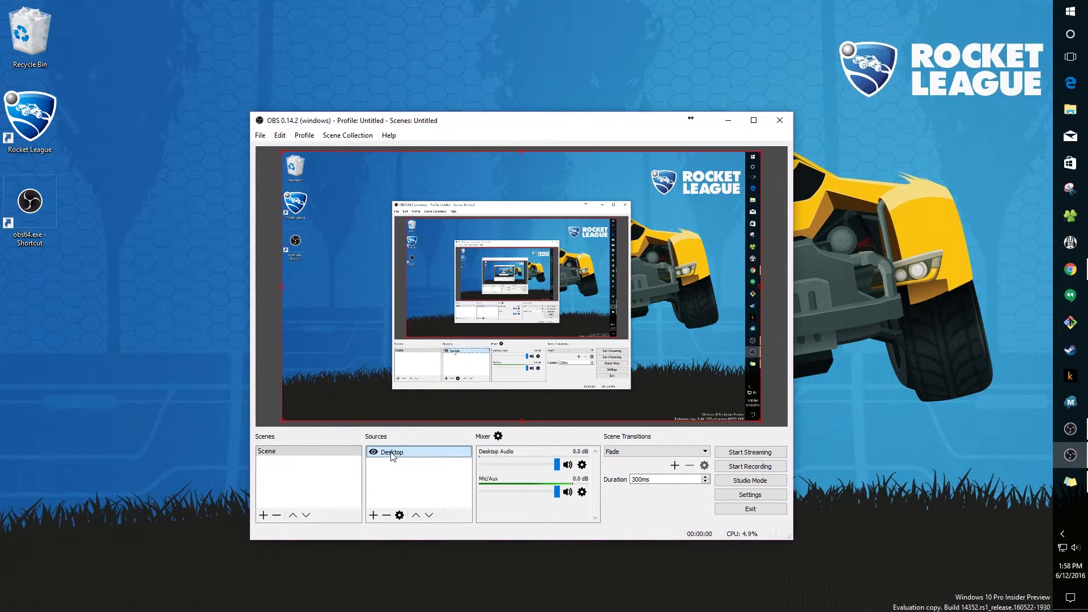
pyautogui.click(386, 515)
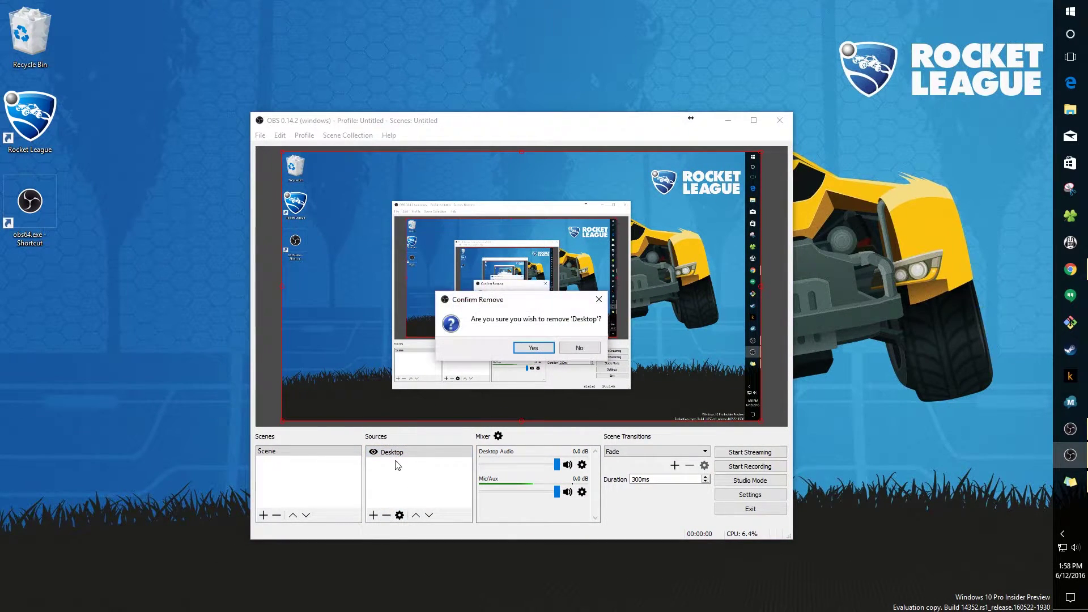
pyautogui.click(533, 349)
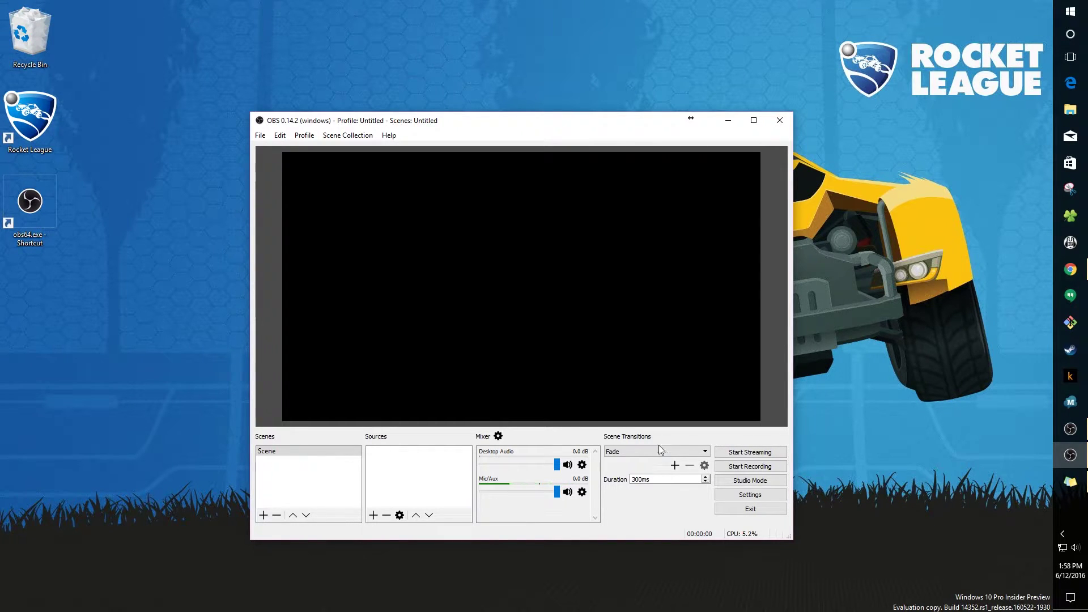
# Open the OBS settings and choose the Default theme in the general settings
pyautogui.click(767, 495)
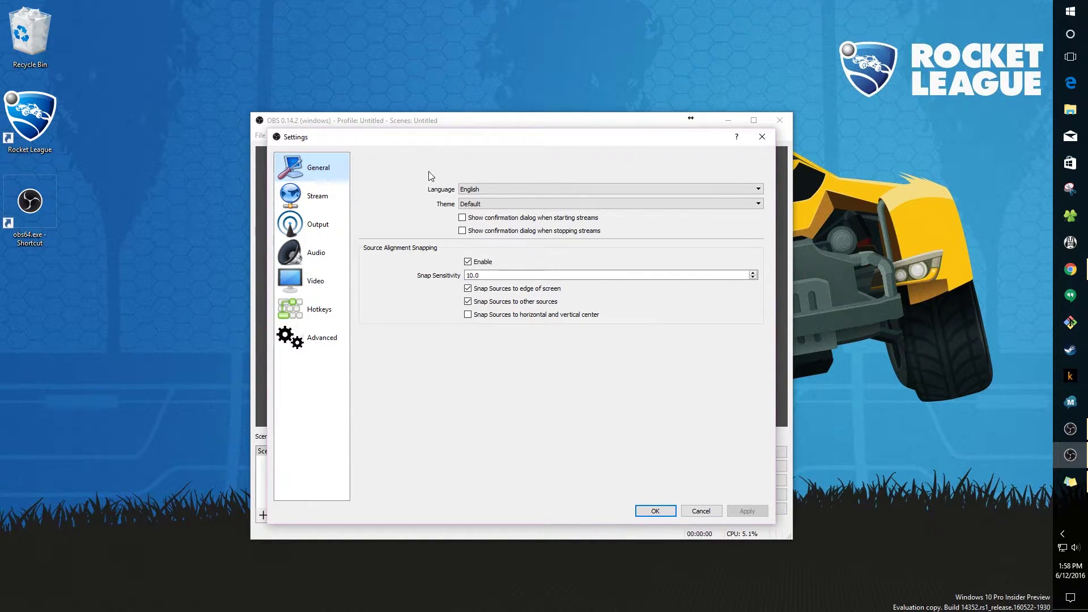
pyautogui.click(475, 204)
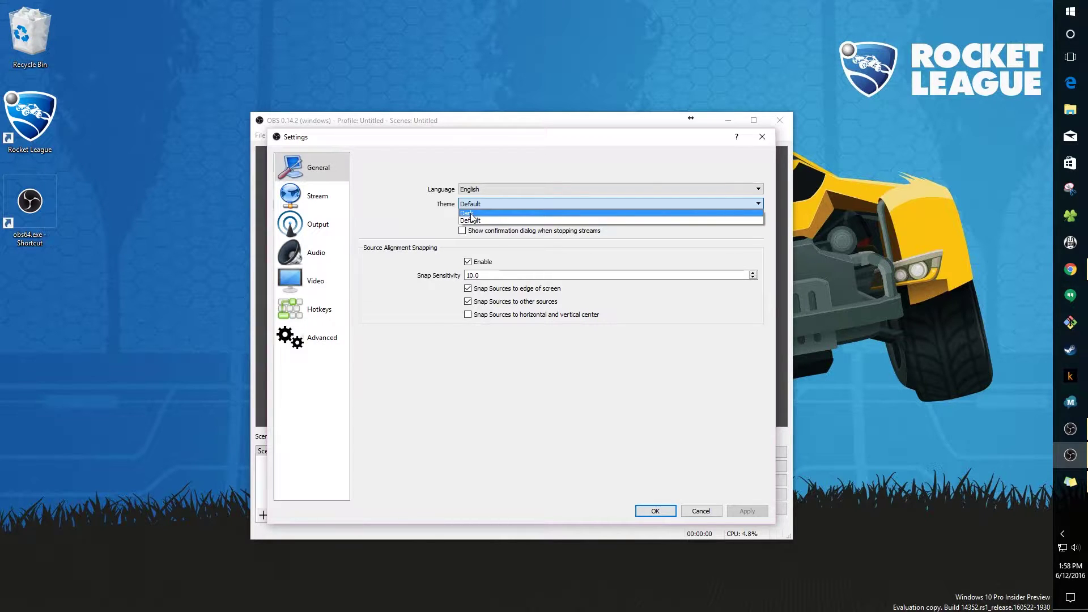
pyautogui.click(470, 220)
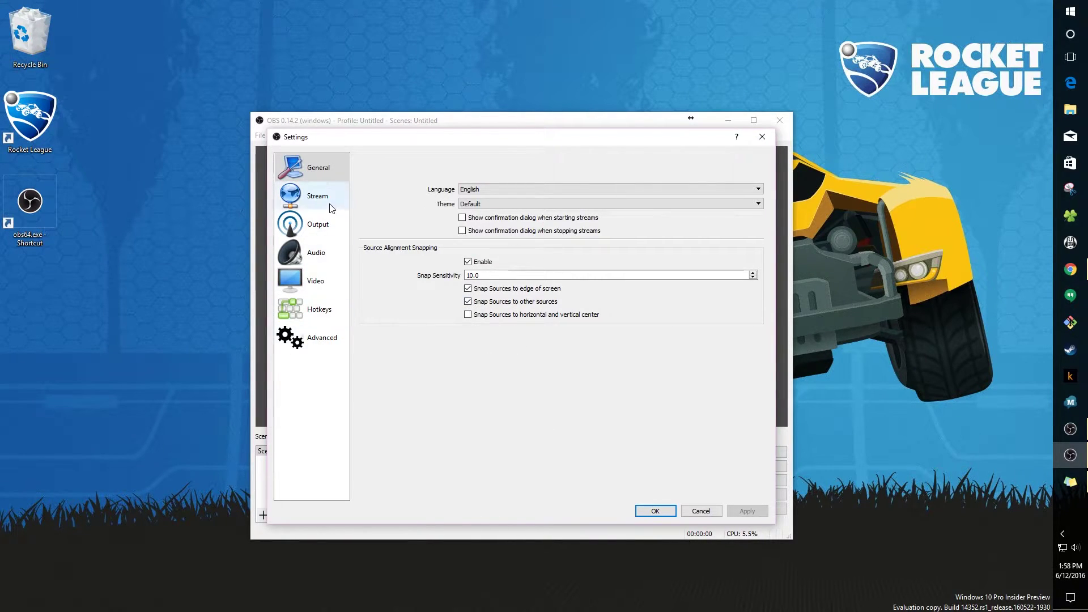
# Set the streaming service to Twitch and the server to US West: San Francisco, CA
pyautogui.click(312, 195)
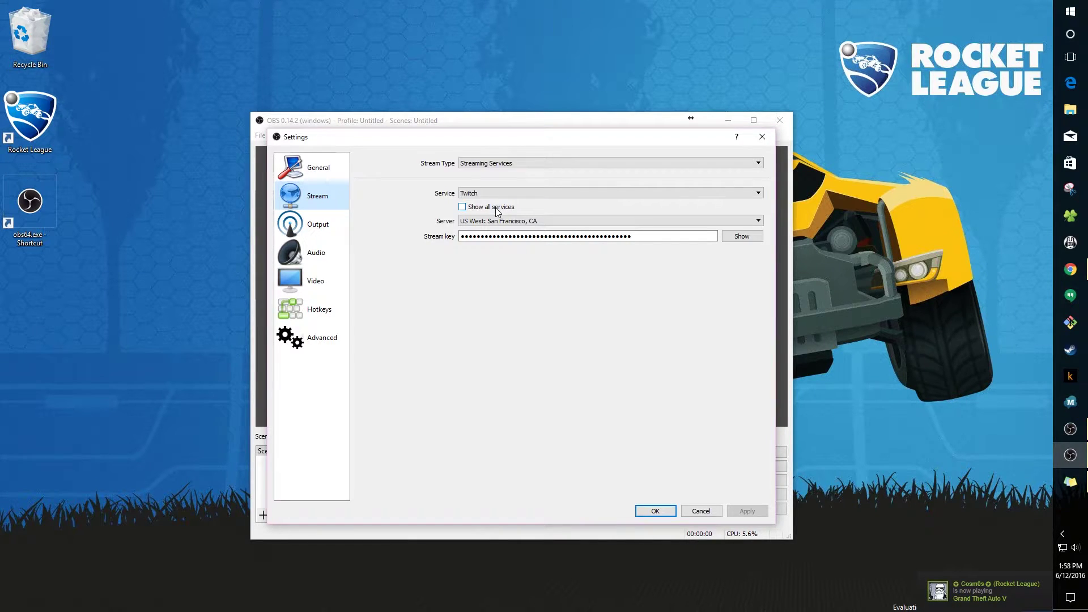
pyautogui.click(484, 193)
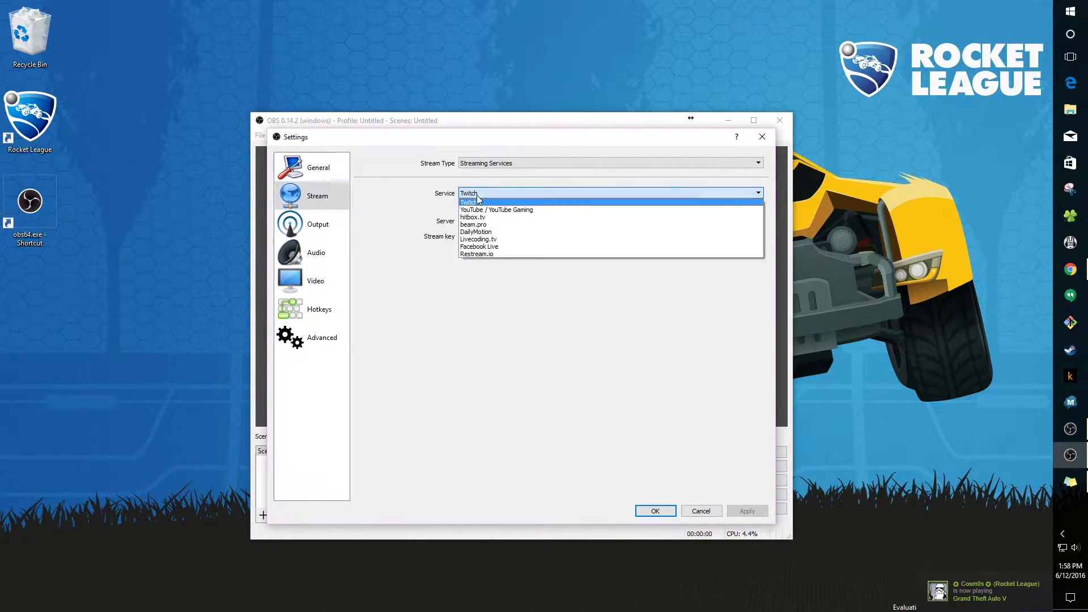
pyautogui.click(483, 205)
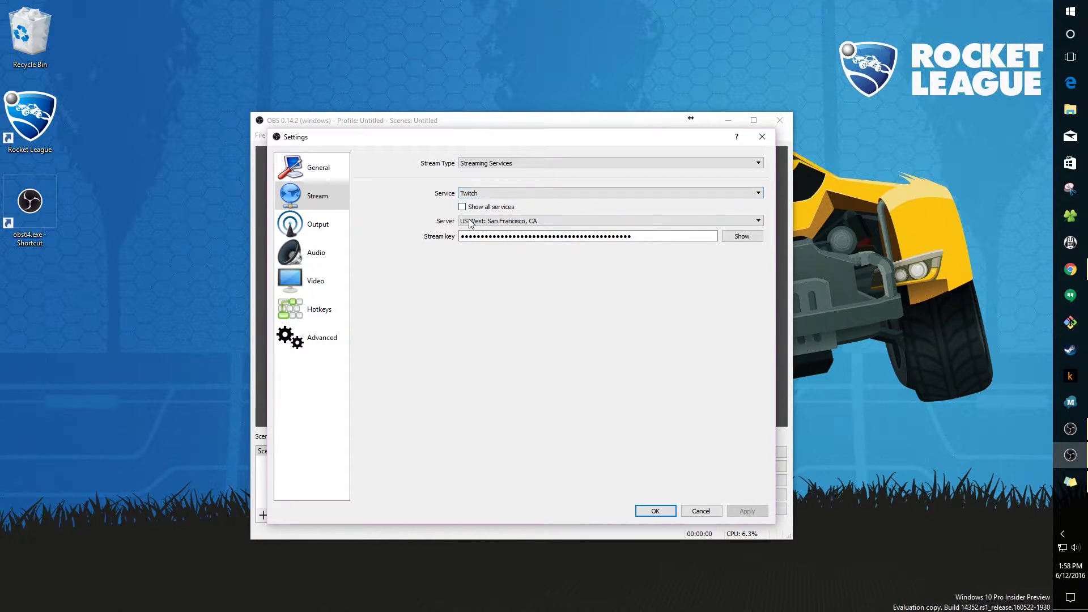
pyautogui.click(482, 221)
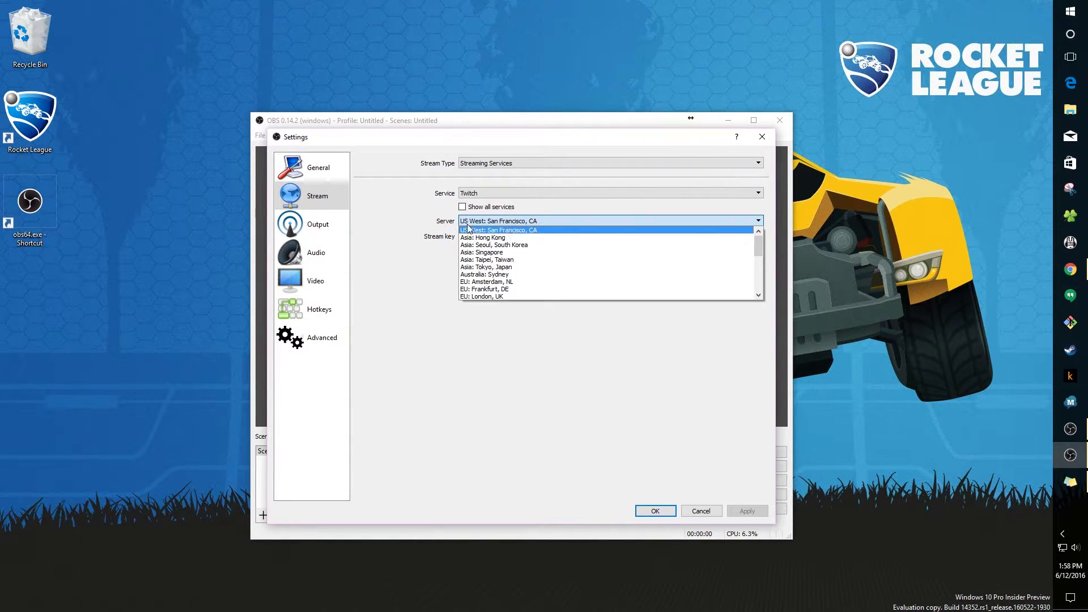
pyautogui.click(468, 229)
# Switch to Chrome, go to the Stream Key page of the Twitch dashboard, and request the key, dismissing the warning without revealing it
pyautogui.moveTo(631, 237); pyautogui.dragTo(430, 238)
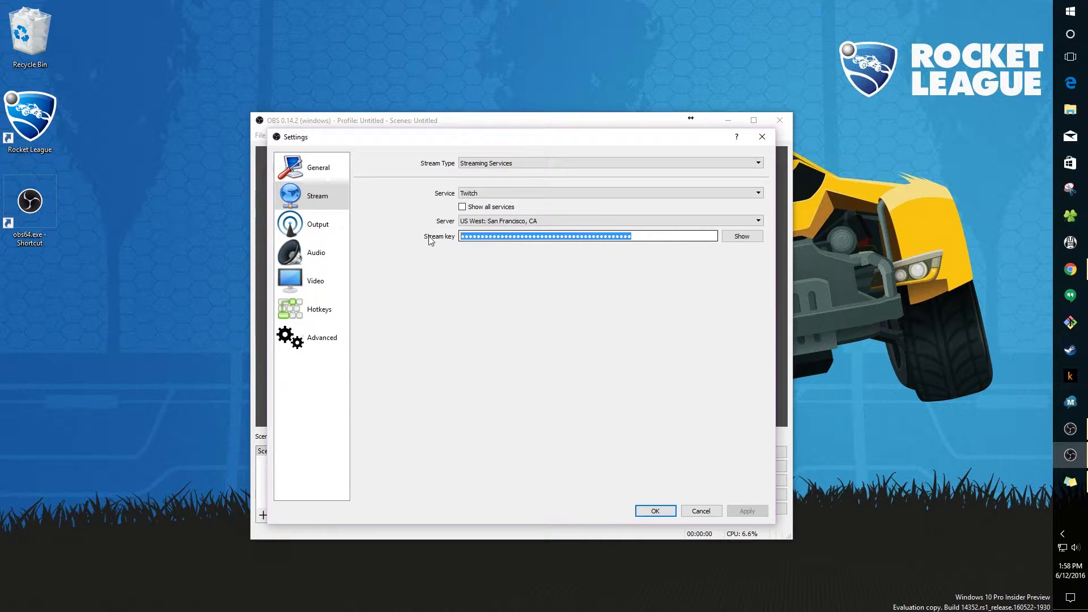
pyautogui.click(1070, 269)
pyautogui.click(323, 6)
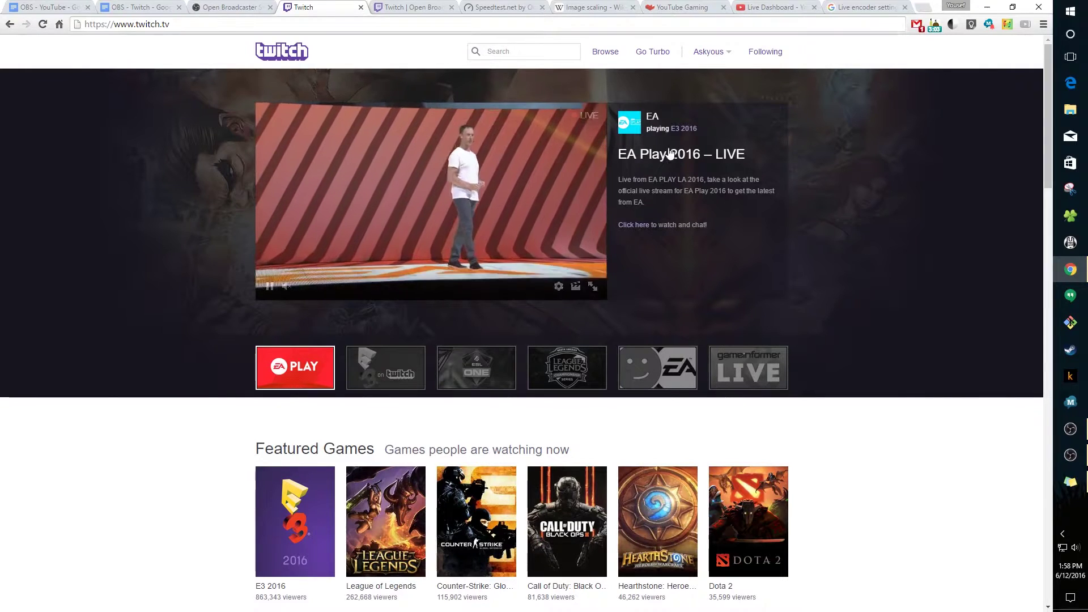
pyautogui.click(725, 54)
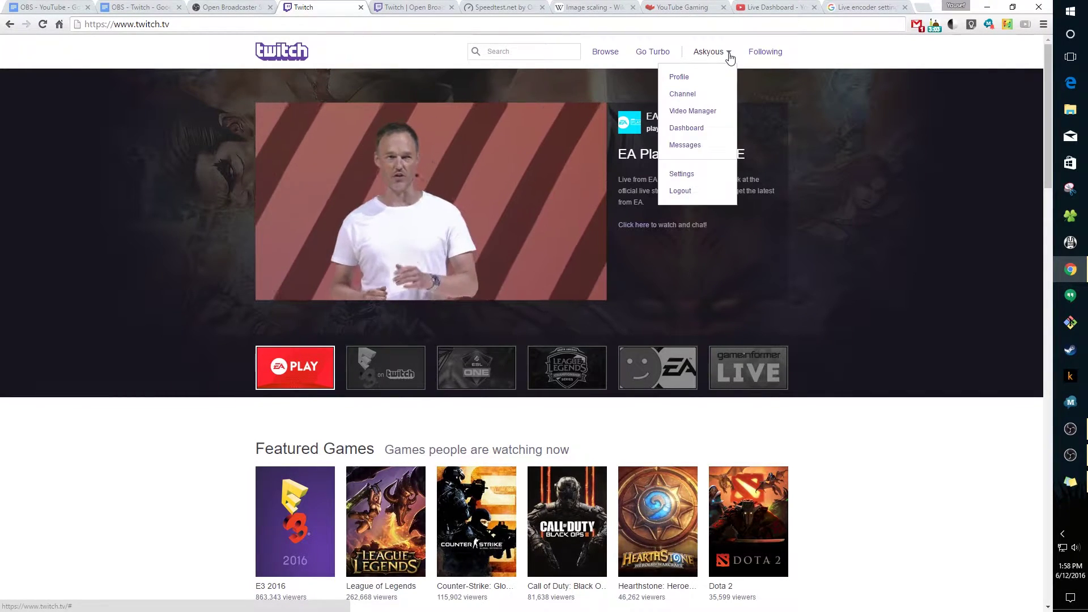
pyautogui.click(688, 128)
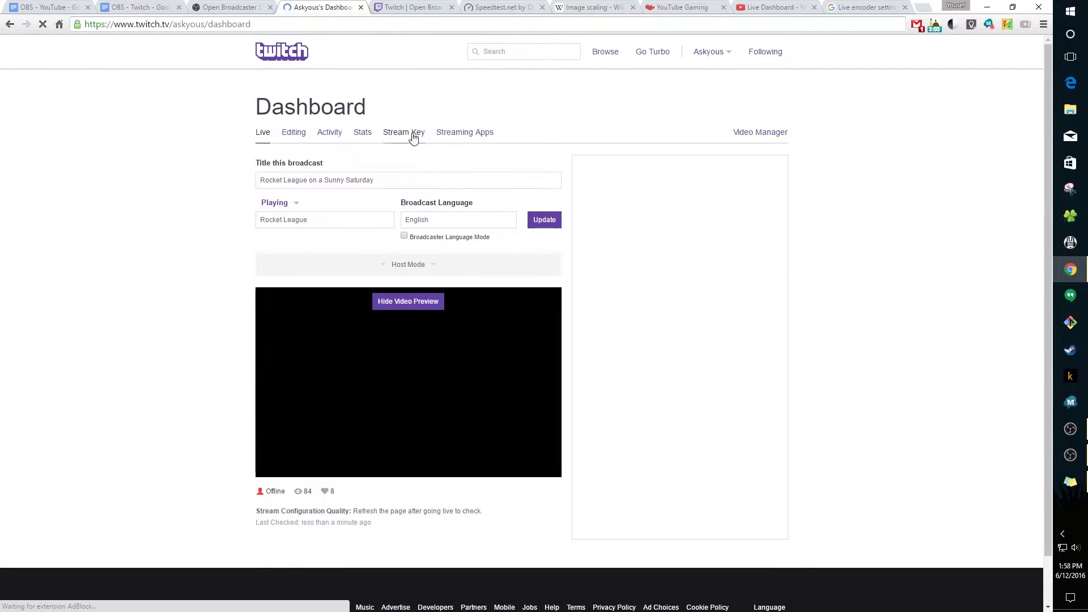
pyautogui.click(409, 138)
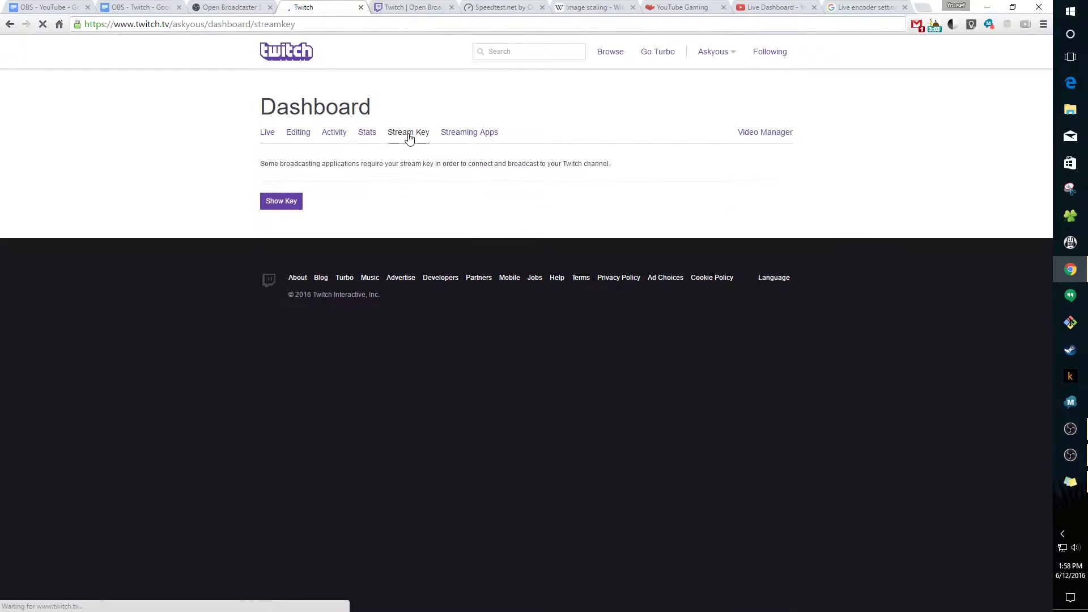
pyautogui.click(291, 204)
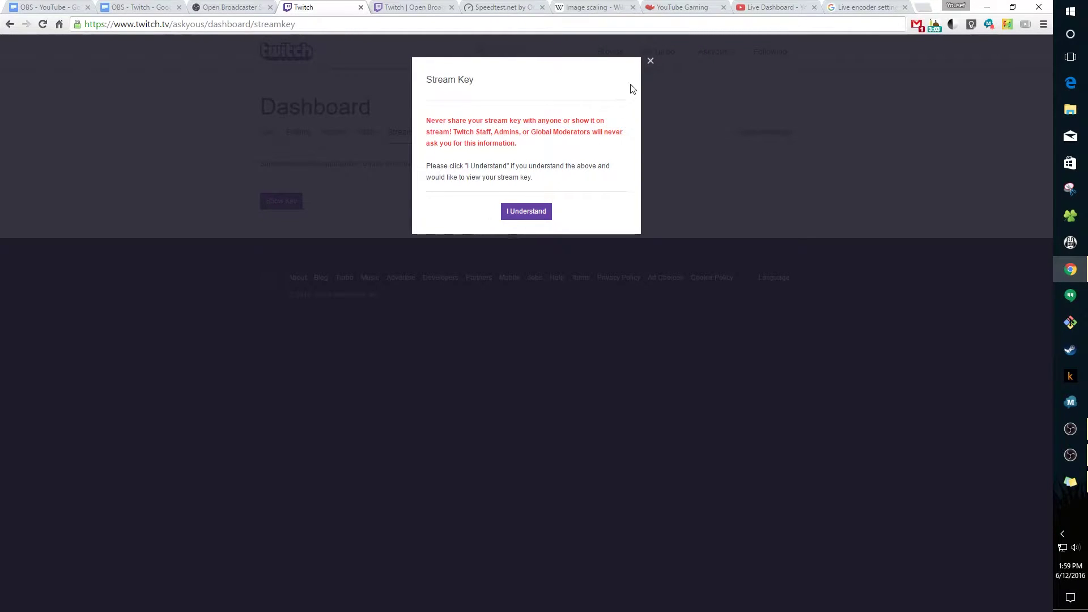
pyautogui.click(650, 62)
# Return to the OBS stream settings, paste the Twitch stream key into its field, and apply the change
pyautogui.click(985, 5)
pyautogui.hotkey('ctrl', 'v')
pyautogui.moveTo(630, 236); pyautogui.dragTo(473, 230)
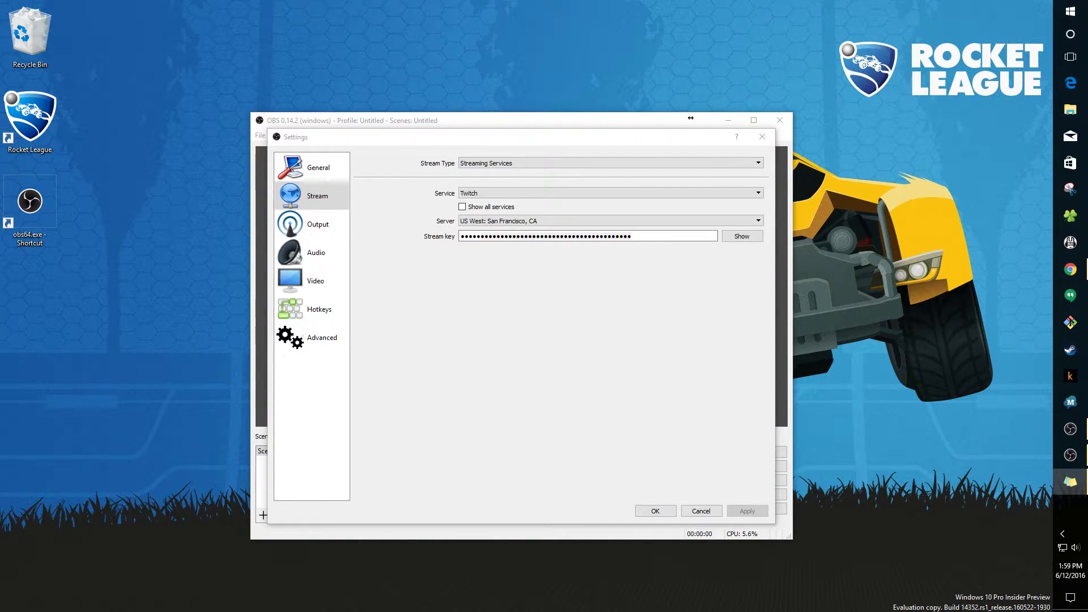
pyautogui.click(527, 301)
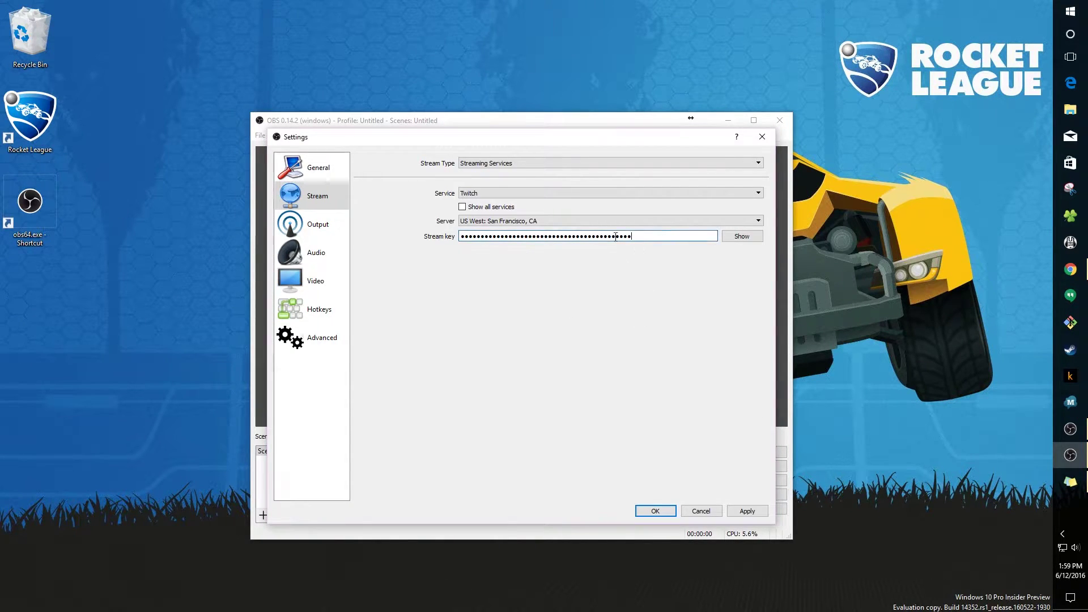
pyautogui.click(745, 508)
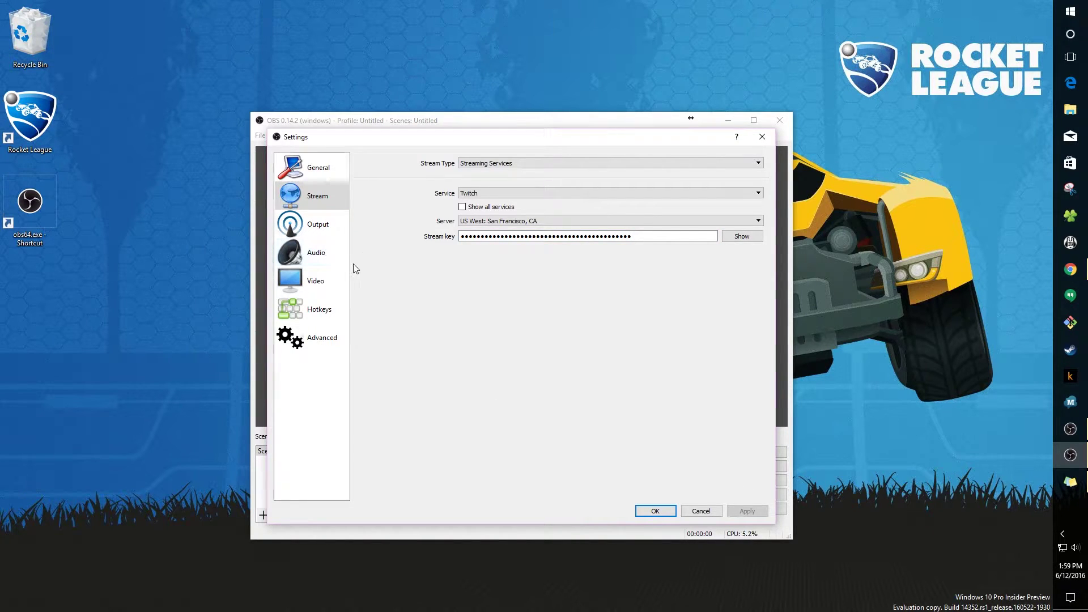
# Go to the output settings, try the Simple output mode, and set the mode to Advanced
pyautogui.click(320, 229)
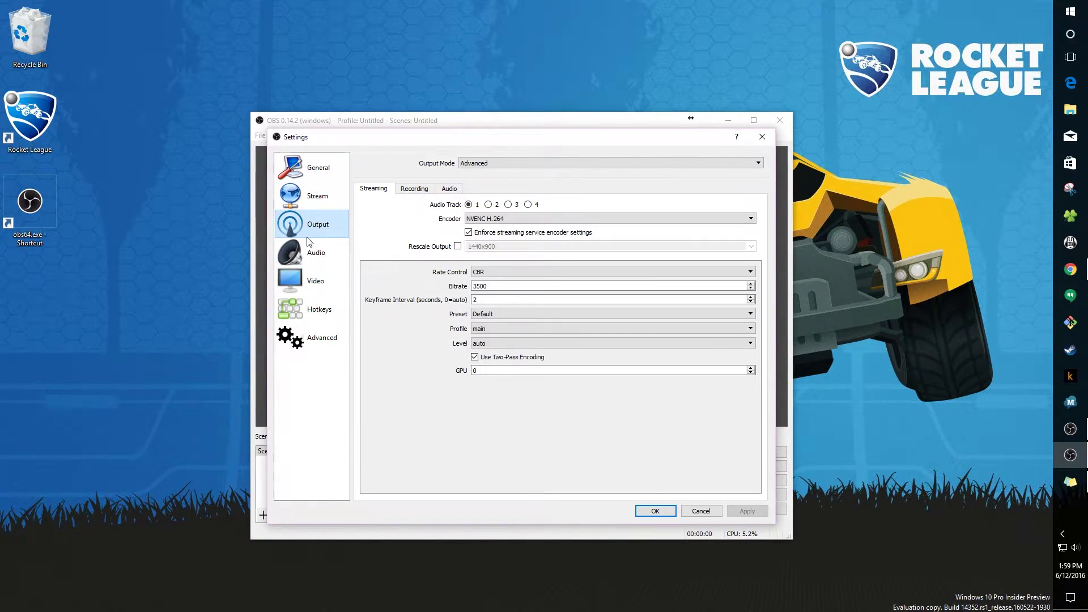
pyautogui.click(515, 164)
pyautogui.click(499, 164)
pyautogui.click(486, 167)
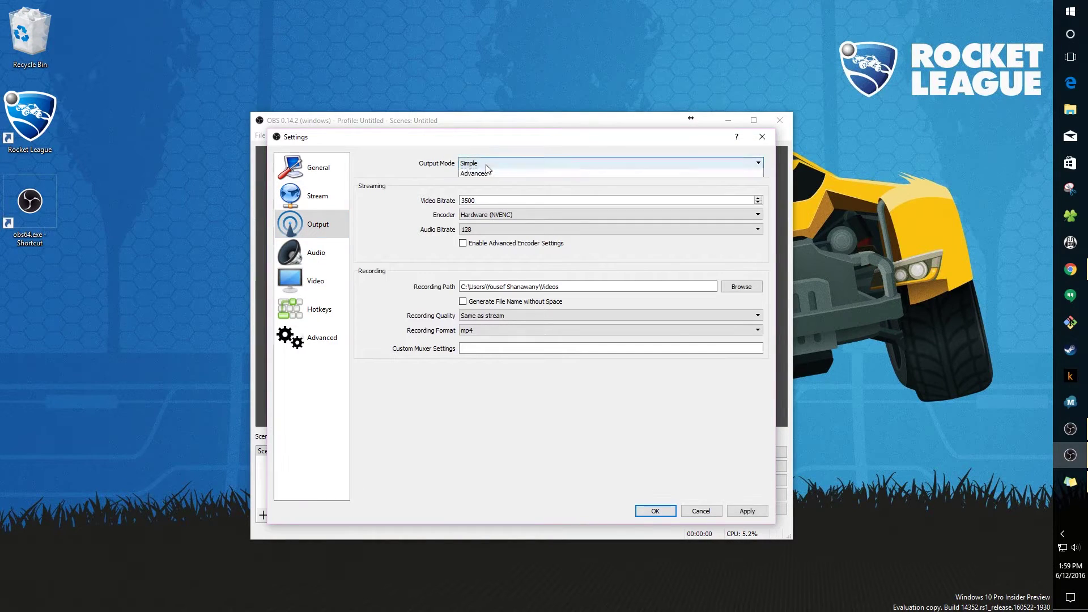
pyautogui.click(481, 177)
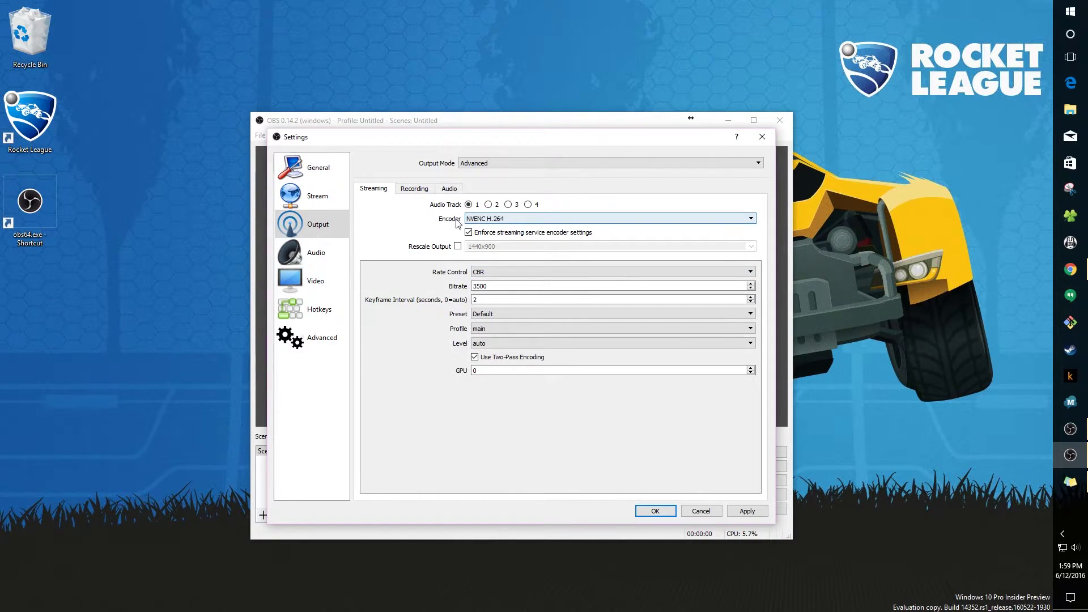
# Try x264 as the streaming encoder and set the encoder back to NVENC H.264
pyautogui.click(480, 221)
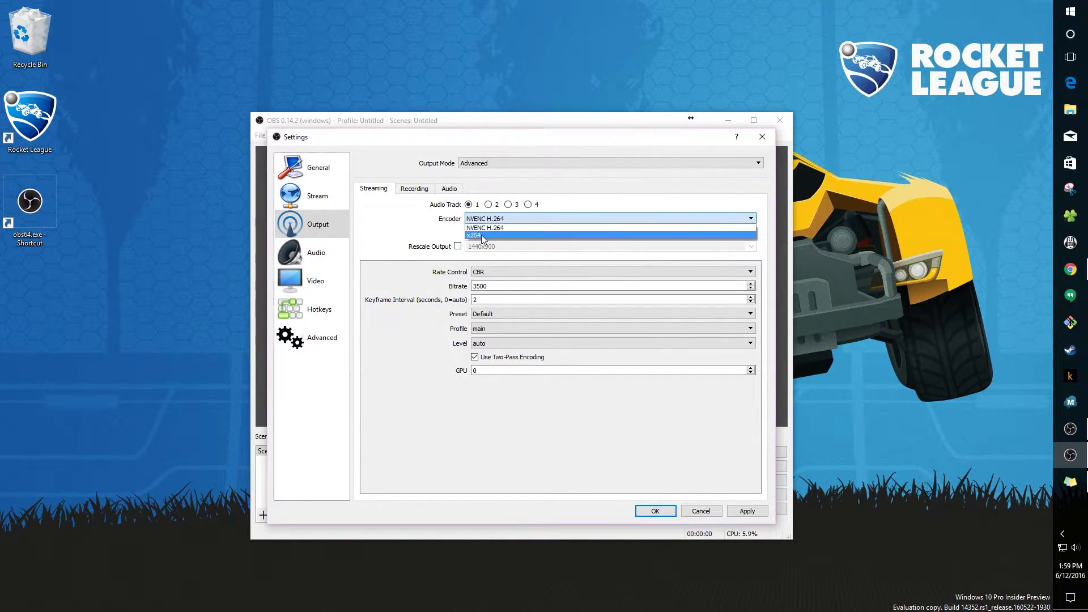
pyautogui.click(483, 230)
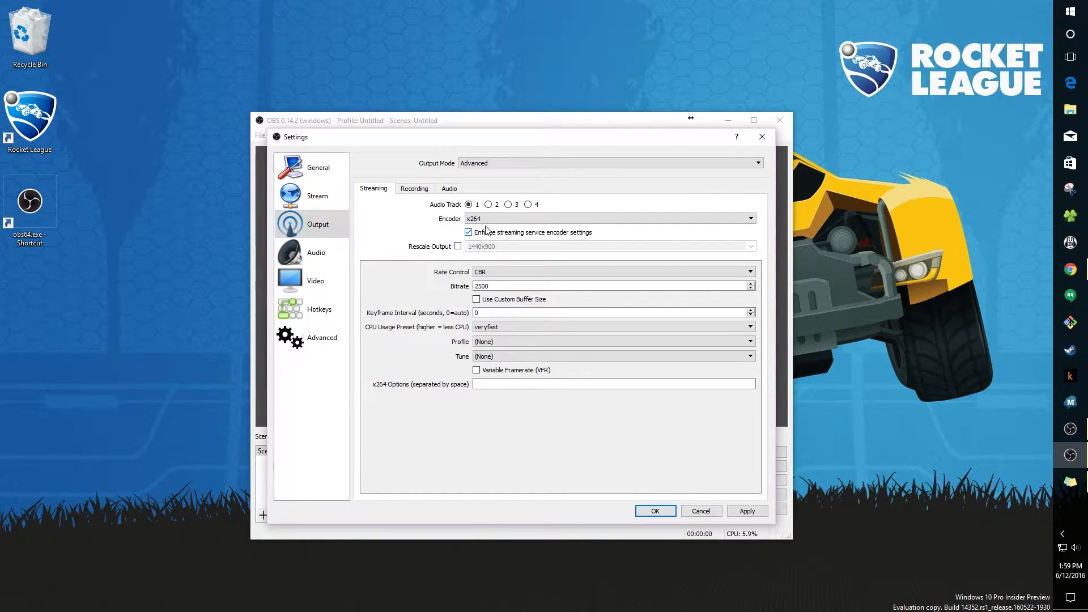
pyautogui.click(489, 221)
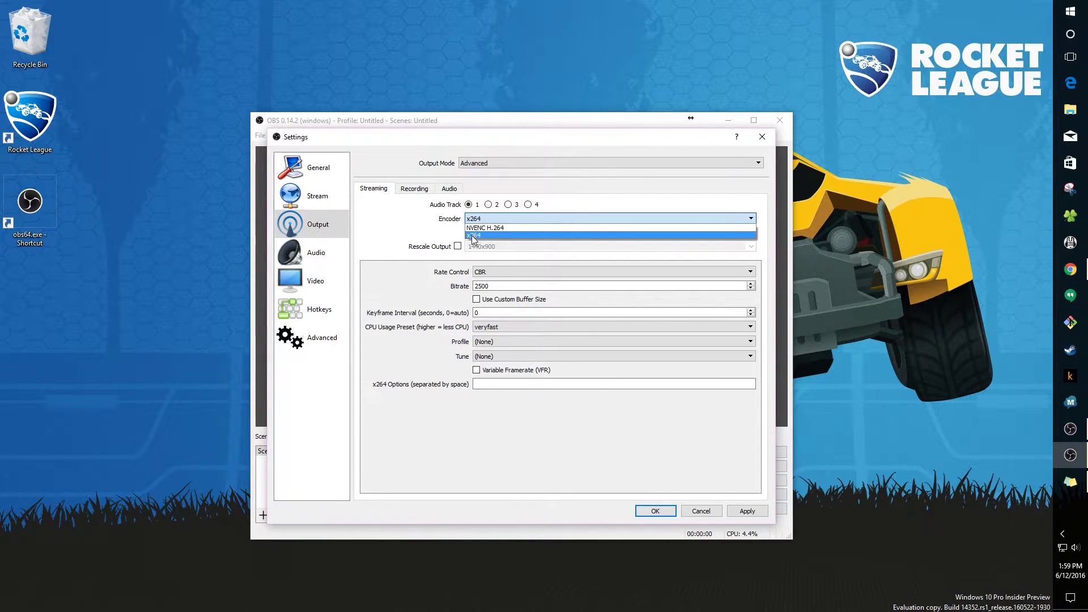
pyautogui.click(479, 227)
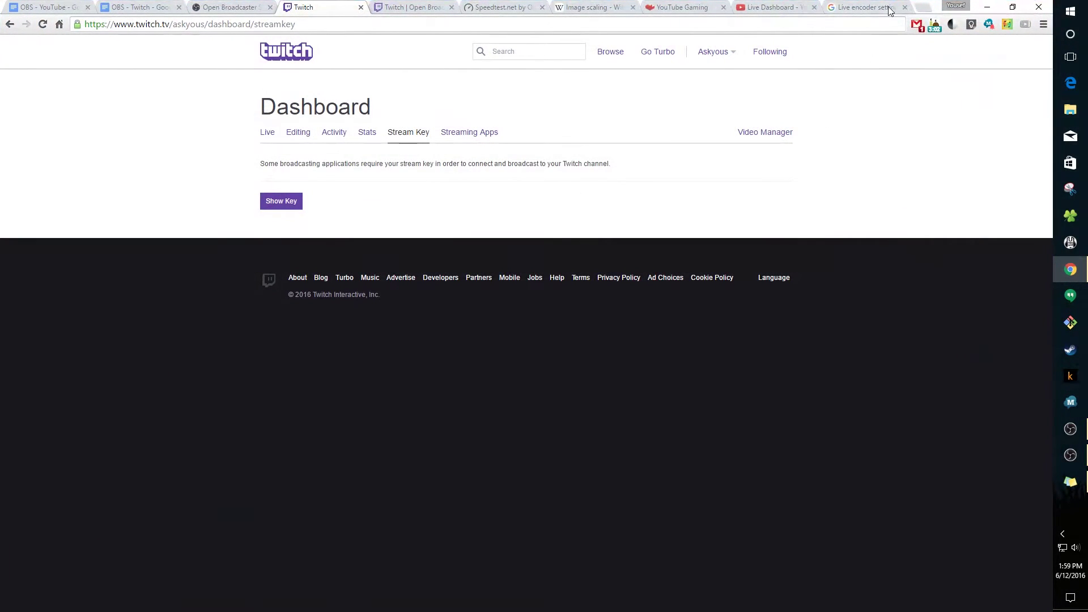
# Search Google for "nvenc" in a new Chrome tab and highlight the name Nvidia NVENC in the Wikipedia result
pyautogui.click(921, 13)
pyautogui.write('nvenc')
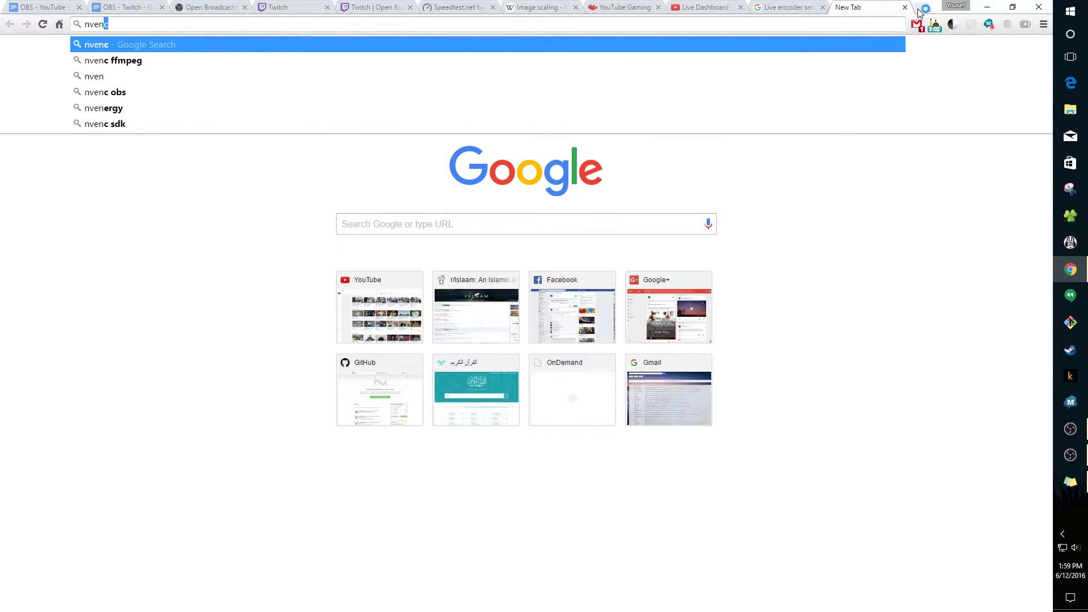
pyautogui.press('Return')
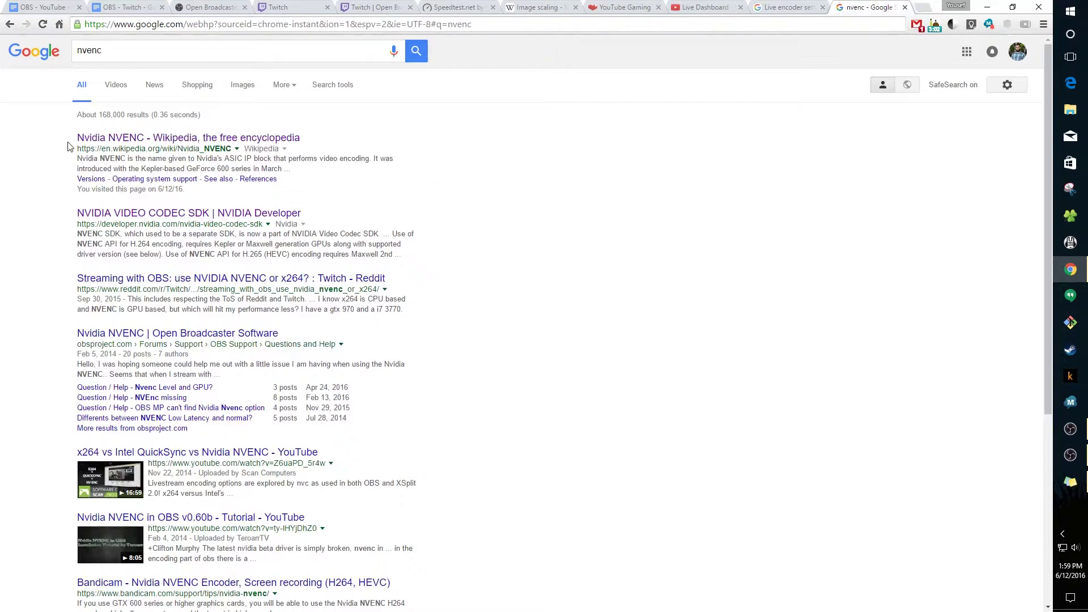
pyautogui.moveTo(73, 138); pyautogui.dragTo(144, 142)
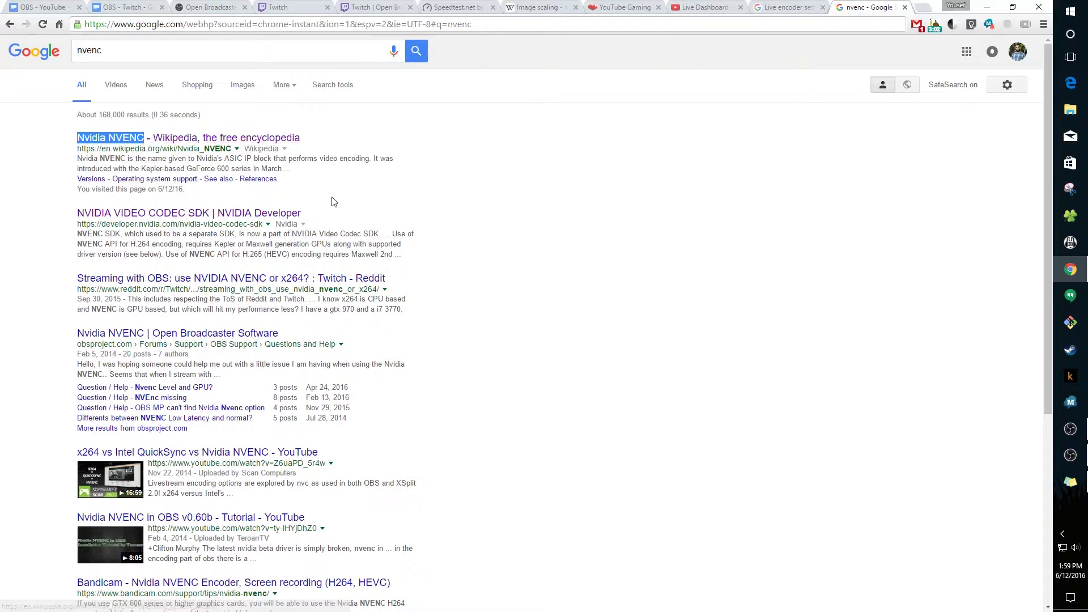
# Close the nvenc search tab and return to the OBS output settings
pyautogui.doubleClick(353, 159)
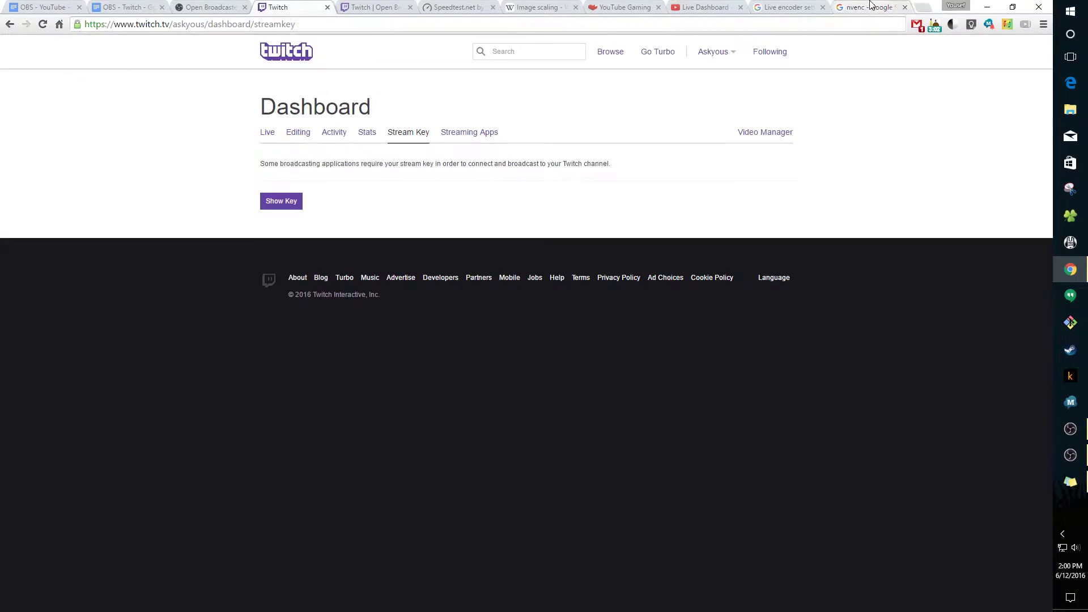
pyautogui.click(904, 7)
pyautogui.click(997, 6)
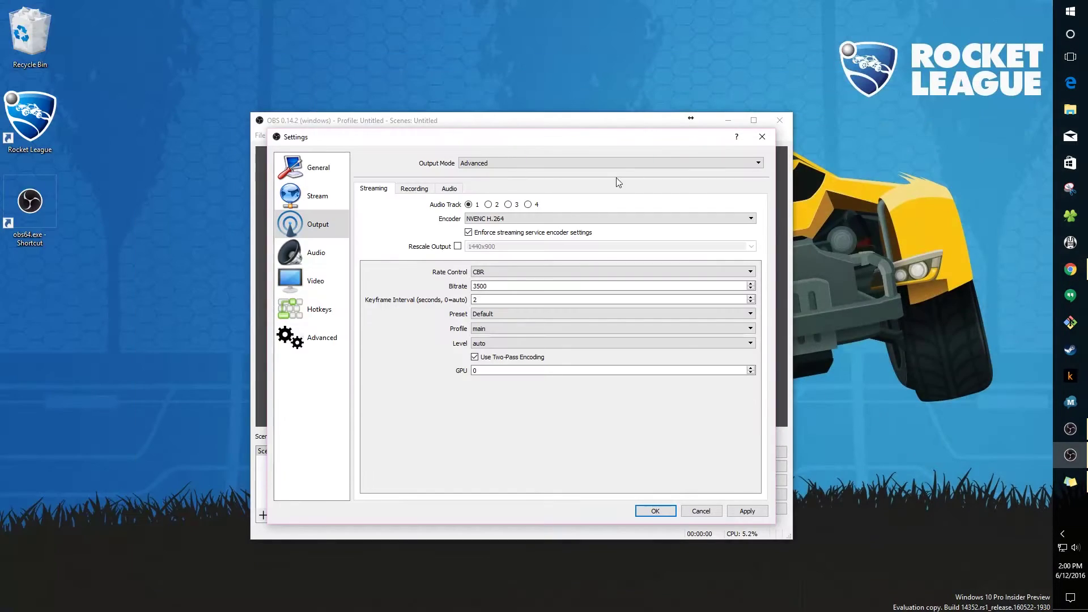
# Review the encoder and rate control choices in the streaming output settings
pyautogui.click(519, 218)
pyautogui.click(519, 216)
pyautogui.click(479, 273)
pyautogui.click(482, 278)
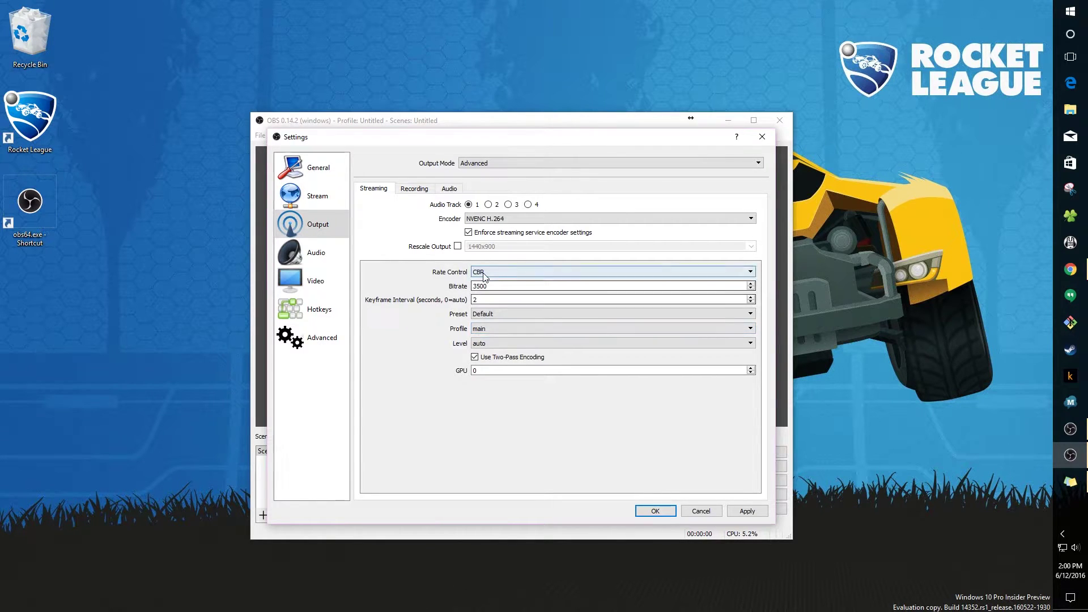
# Check the Twitch help article's Use CBR instruction and upper 1080p bitrate in Chrome, then return to OBS
pyautogui.click(1070, 269)
pyautogui.hotkey('ctrl', 'Tab')
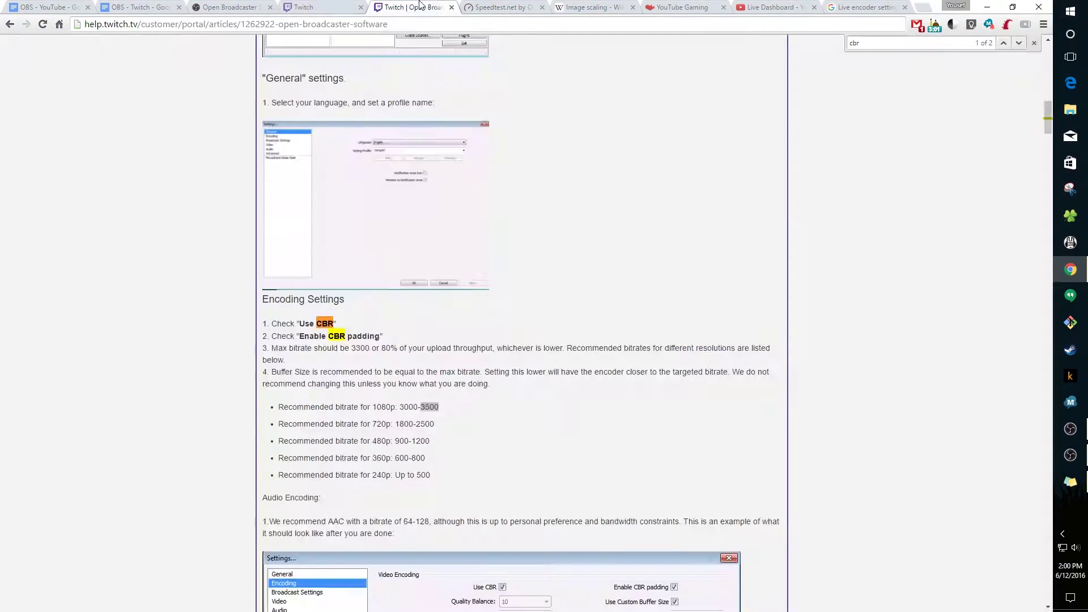
pyautogui.moveTo(132, 23); pyautogui.dragTo(103, 23)
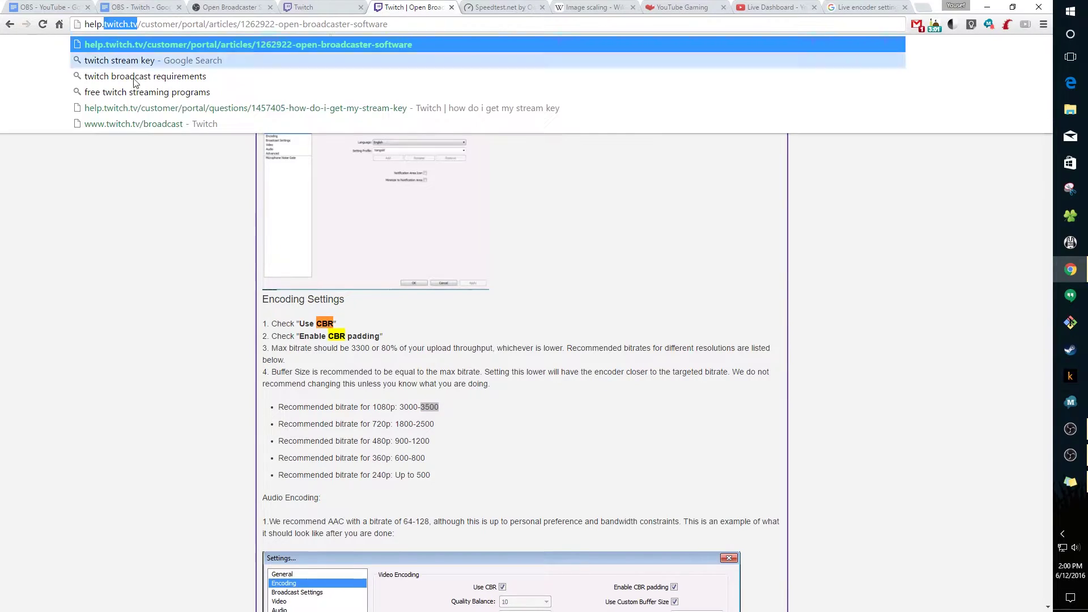
pyautogui.click(277, 327)
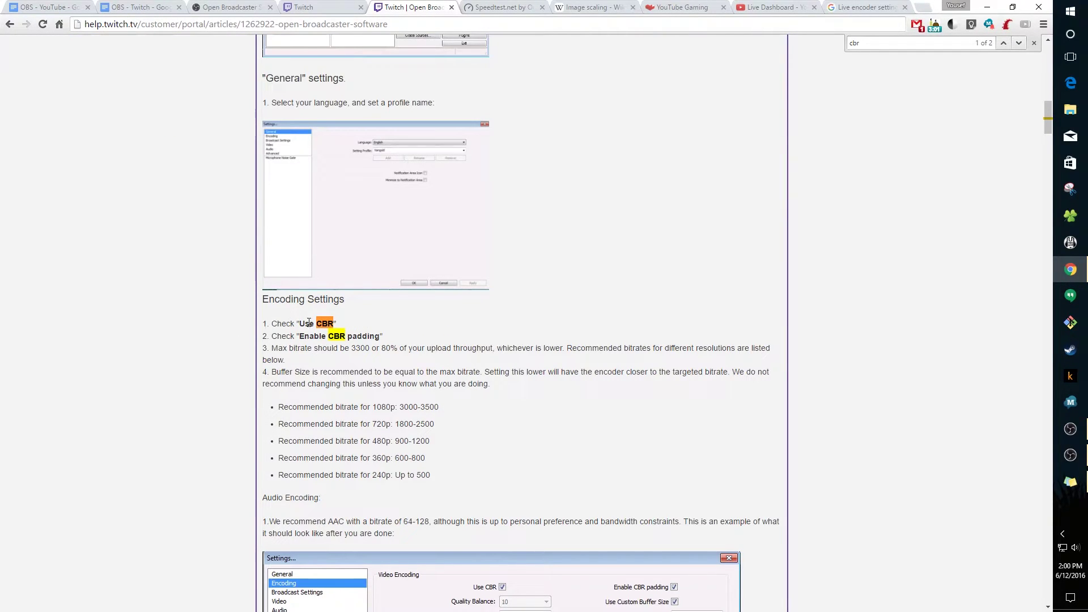
pyautogui.moveTo(440, 407); pyautogui.dragTo(419, 406)
pyautogui.click(986, 7)
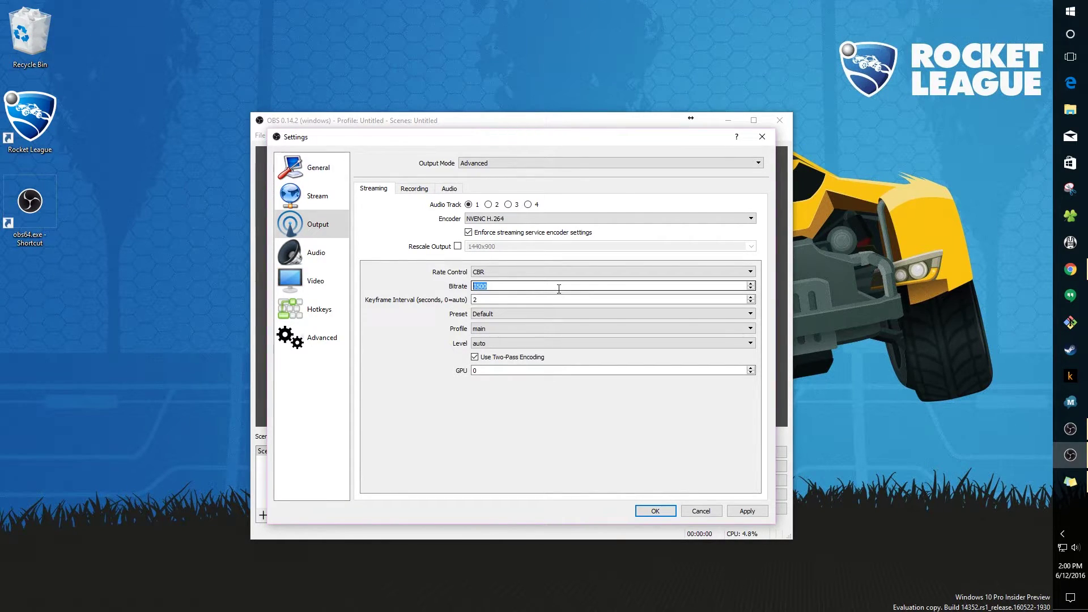
# Switch back to the Twitch help article in Chrome and highlight its recommended bitrate range for 1080p
pyautogui.click(1070, 269)
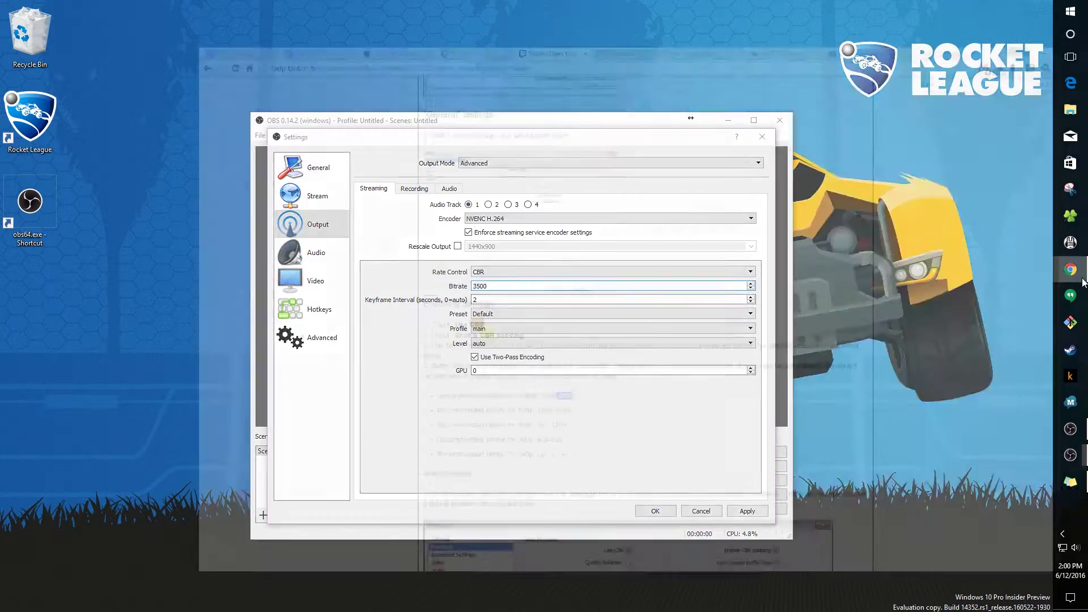
pyautogui.moveTo(373, 407); pyautogui.dragTo(441, 406)
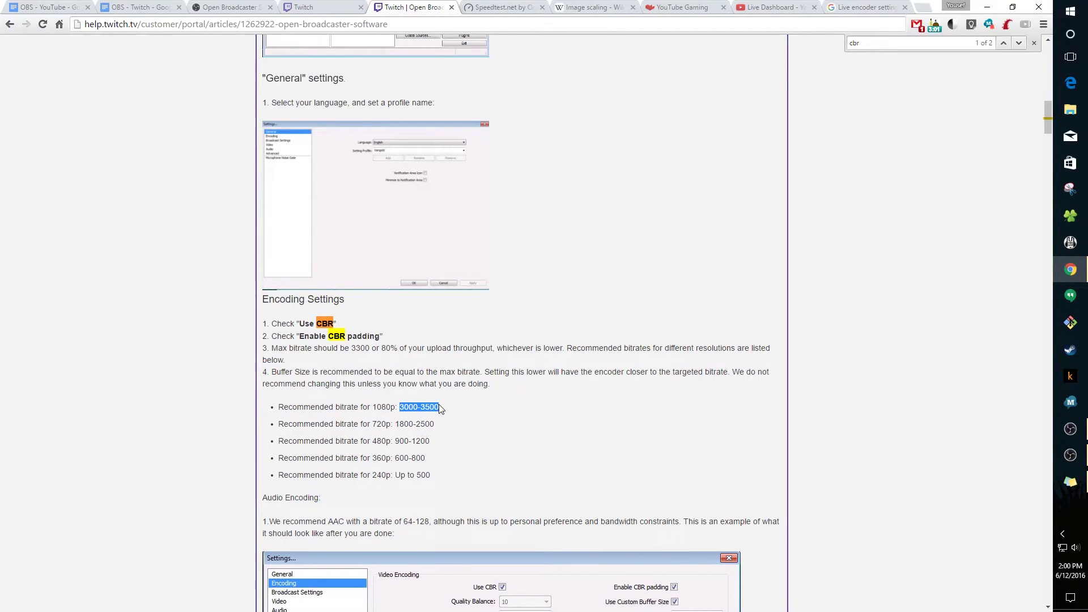
pyautogui.moveTo(373, 407); pyautogui.dragTo(392, 407)
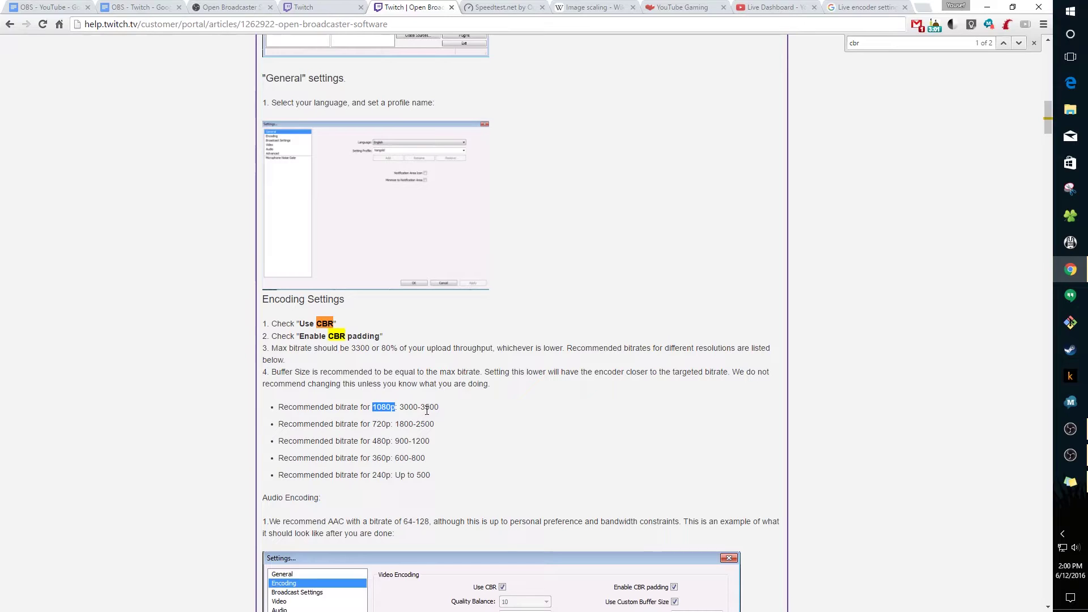
pyautogui.moveTo(440, 407); pyautogui.dragTo(421, 405)
# Check the upload speed of the latest Speedtest result and go back to the Twitch help article
pyautogui.click(496, 8)
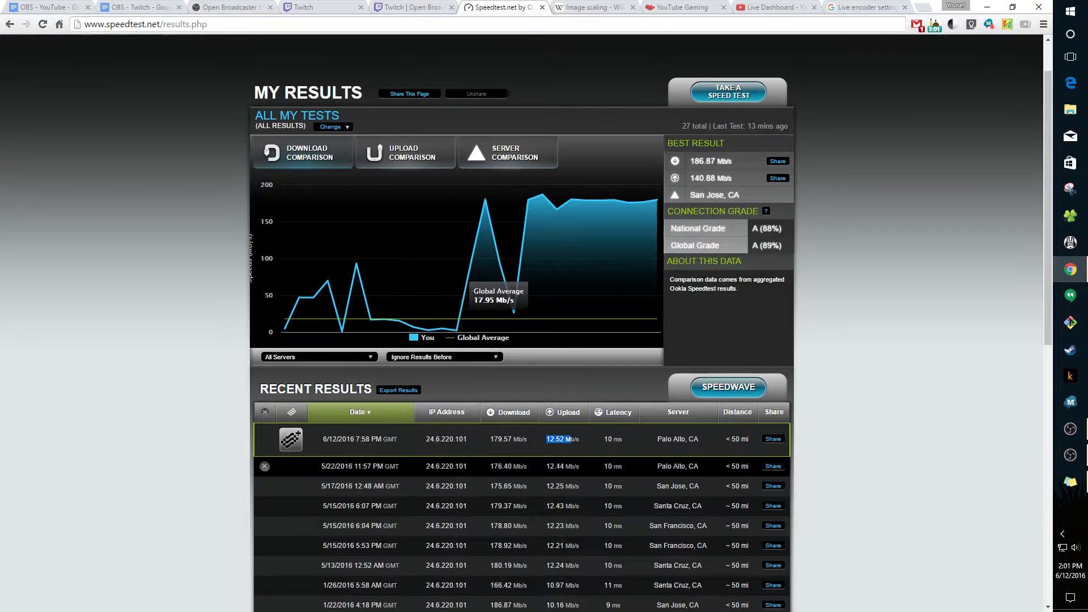
pyautogui.click(547, 449)
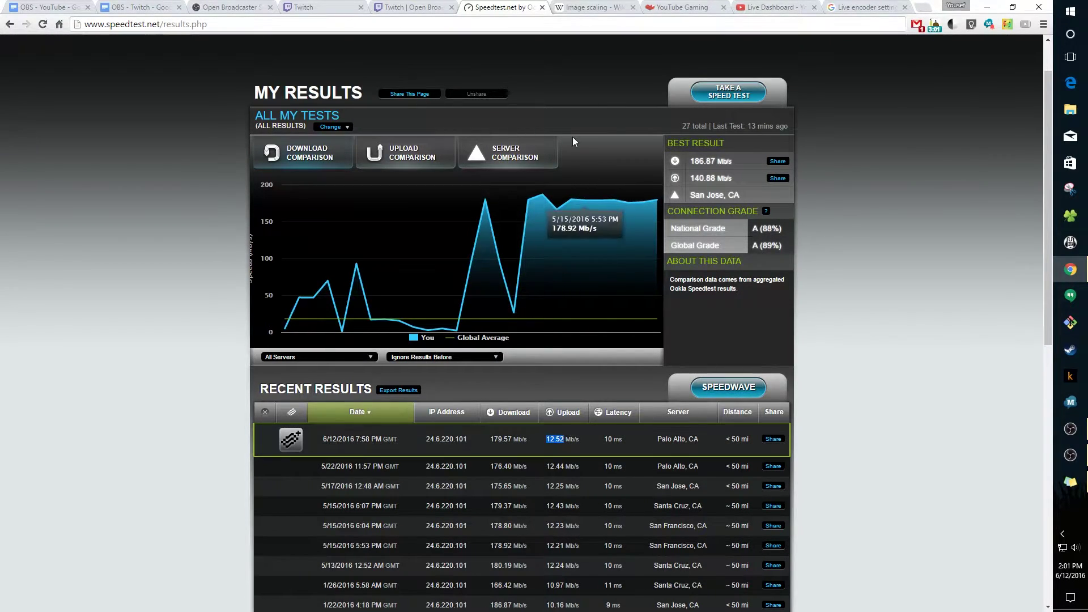
pyautogui.hotkey('ctrl', 'shift', 'Tab')
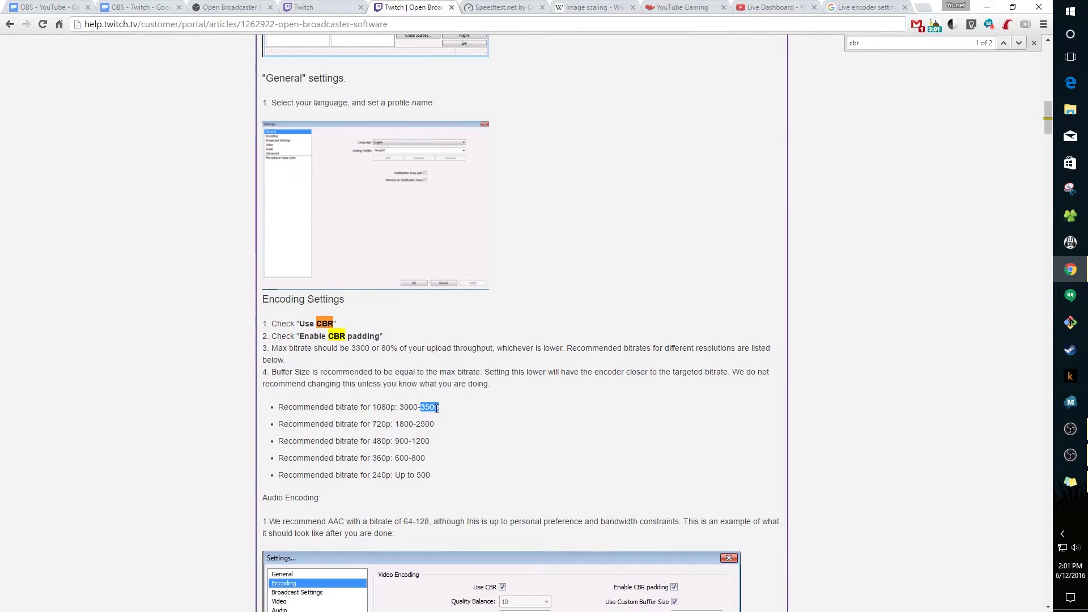
# Highlight the upper 1080p bitrate of 3500 and the "80% of your upload" guideline in the Twitch article
pyautogui.moveTo(438, 409); pyautogui.dragTo(422, 409)
pyautogui.moveTo(439, 408); pyautogui.dragTo(420, 410)
pyautogui.moveTo(383, 347); pyautogui.dragTo(454, 351)
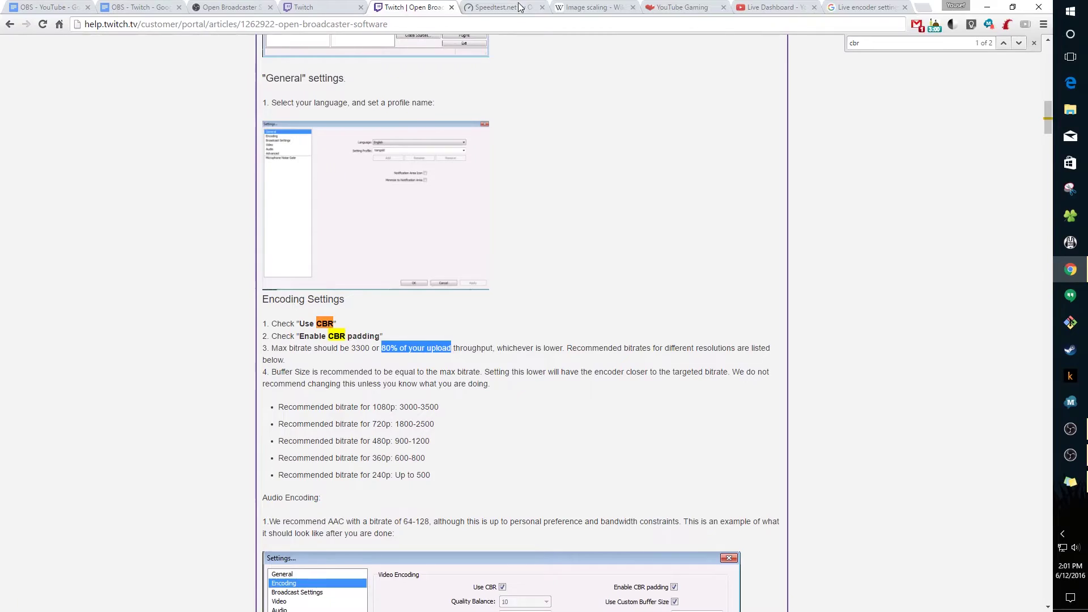
# Highlight the latest upload speed on Speedtest and return to the keyframe interval in the OBS output settings
pyautogui.hotkey('ctrl', 'Tab')
pyautogui.doubleClick(551, 441)
pyautogui.moveTo(546, 444); pyautogui.dragTo(555, 442)
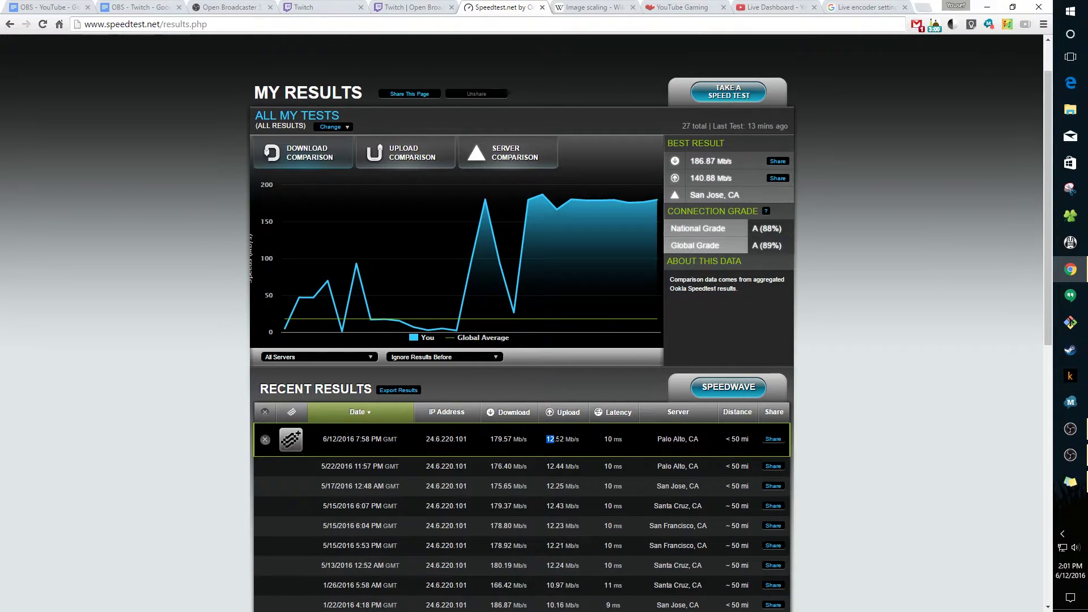
pyautogui.click(993, 6)
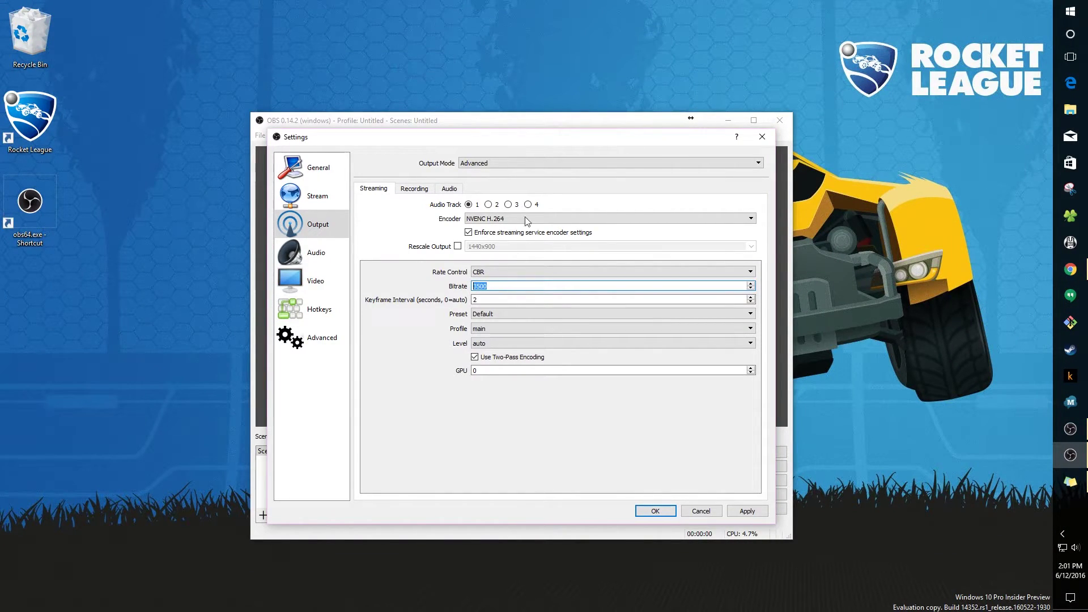
pyautogui.press('Tab')
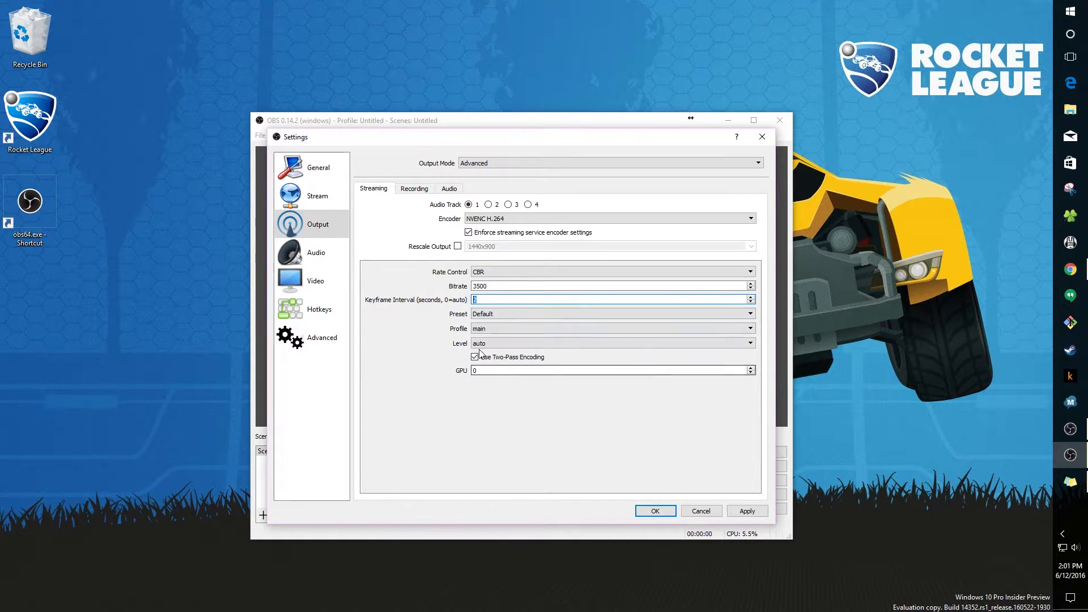
# Review the recording type, recording path and available recording formats in the OBS output settings
pyautogui.click(414, 189)
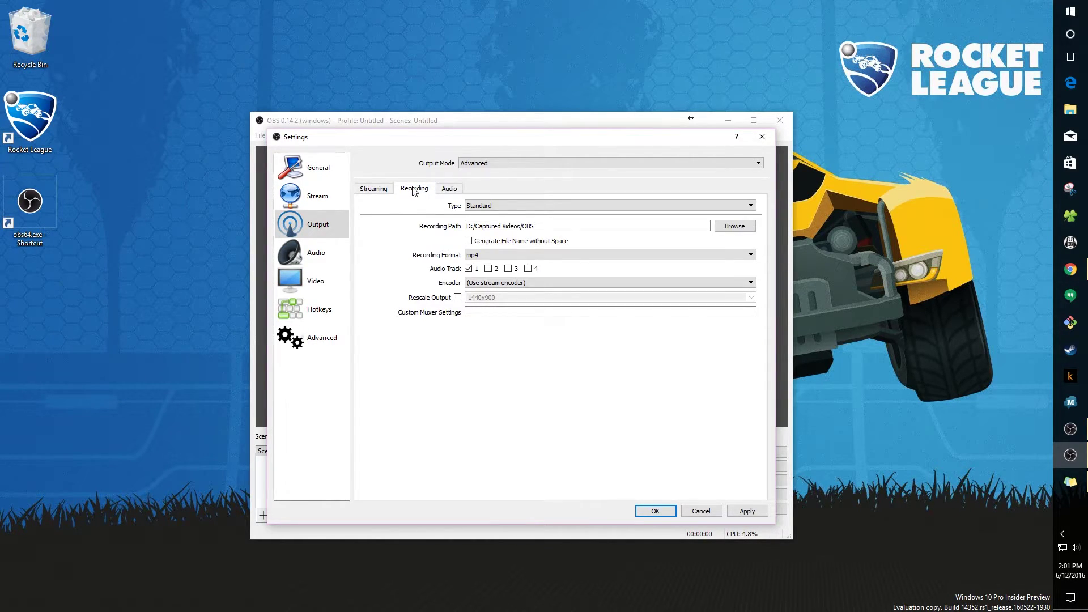
pyautogui.click(491, 207)
pyautogui.click(534, 211)
pyautogui.moveTo(522, 226); pyautogui.dragTo(485, 228)
pyautogui.hotkey('shift', 'Home')
pyautogui.click(564, 226)
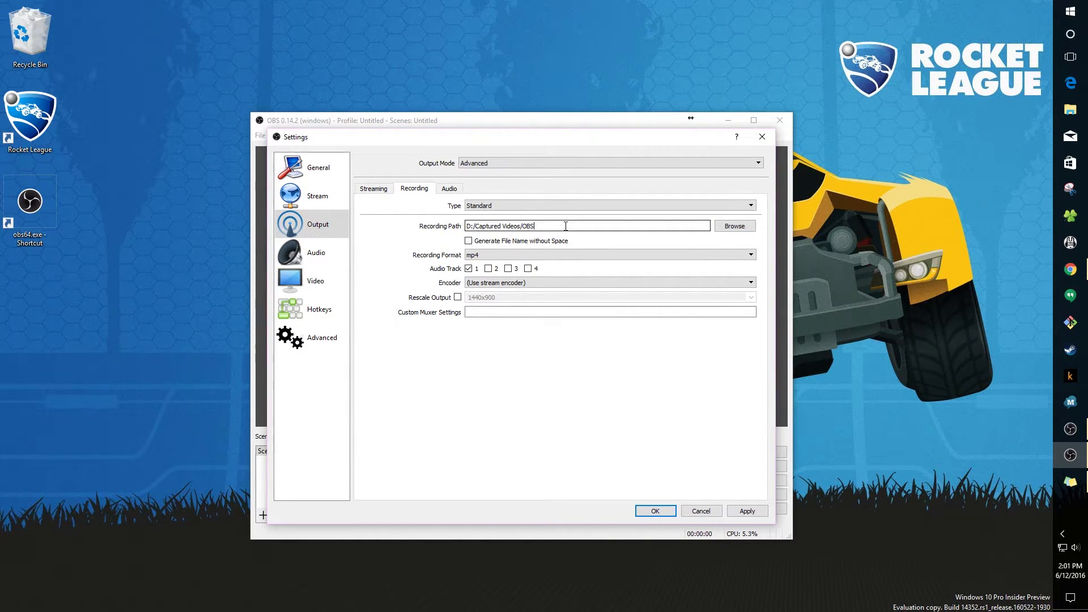
pyautogui.click(564, 226)
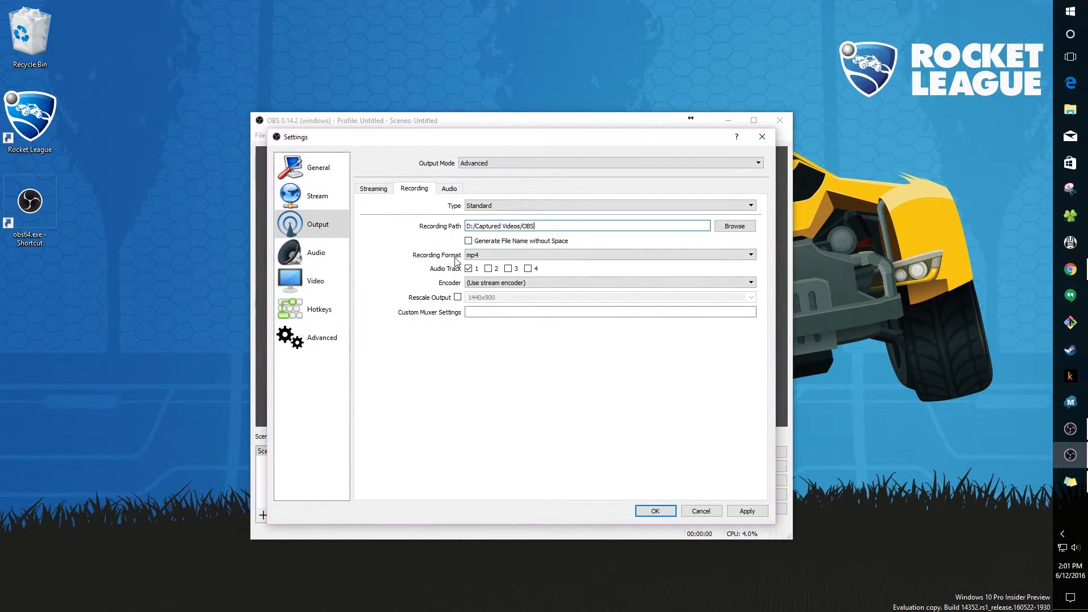
pyautogui.click(472, 255)
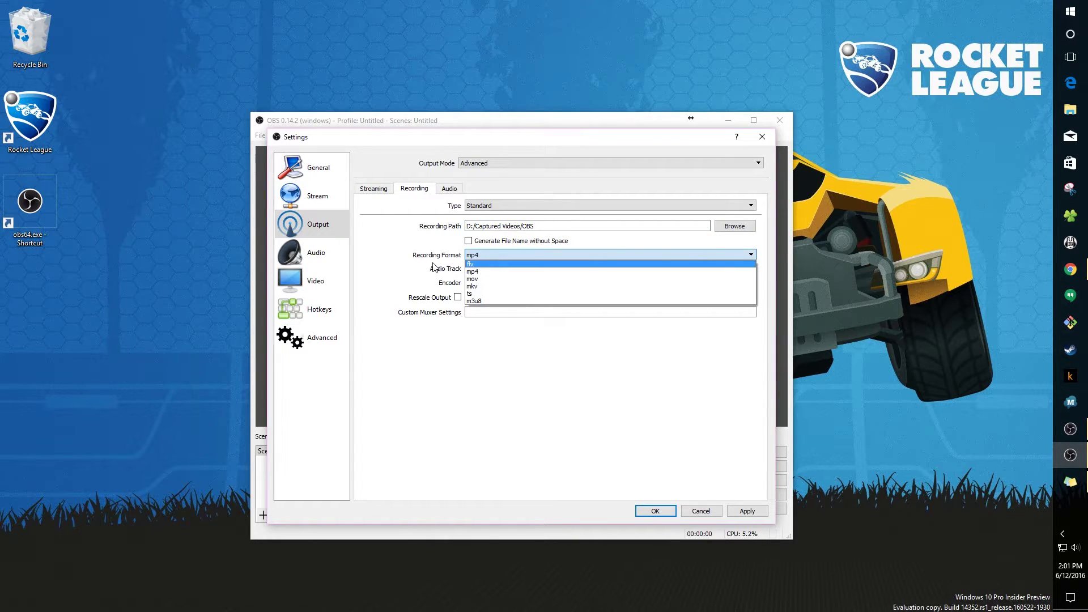
pyautogui.click(397, 262)
# Look over the OBS audio settings, and check the base and output resolution choices in the video settings
pyautogui.click(333, 253)
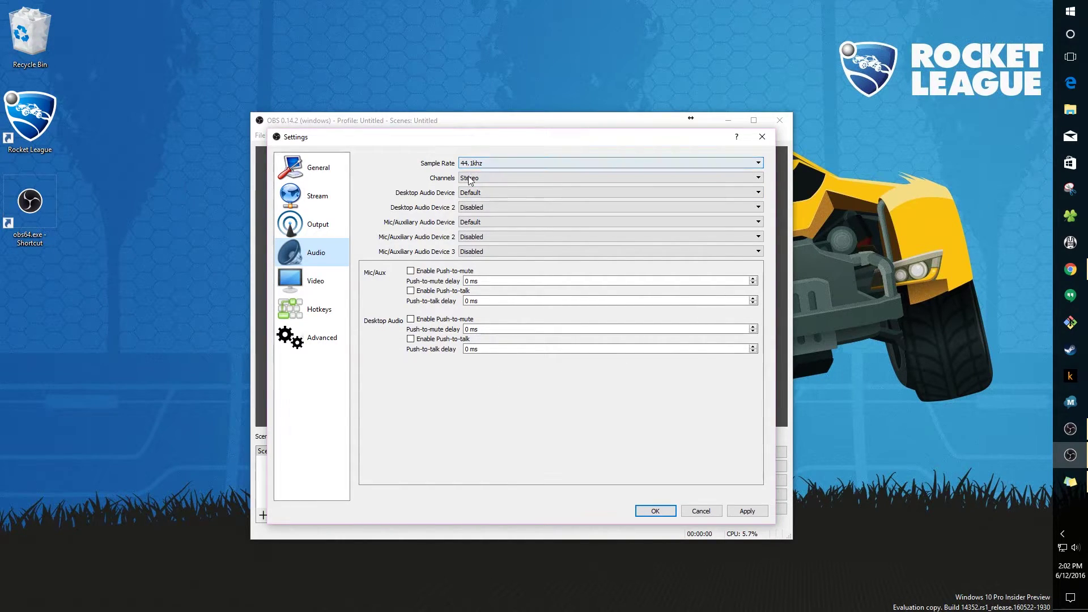
pyautogui.click(330, 282)
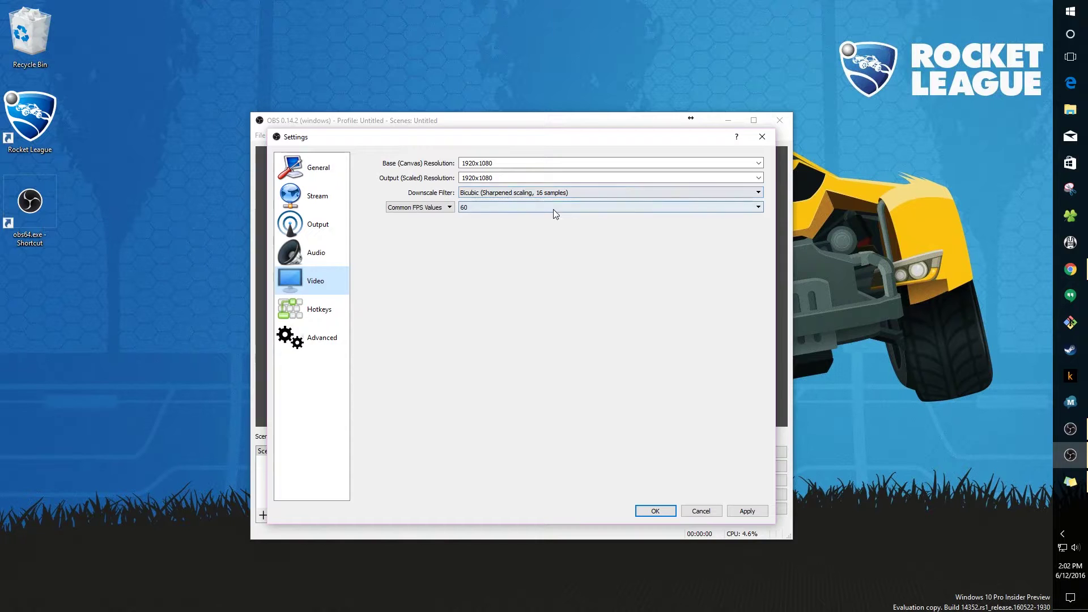
pyautogui.click(756, 165)
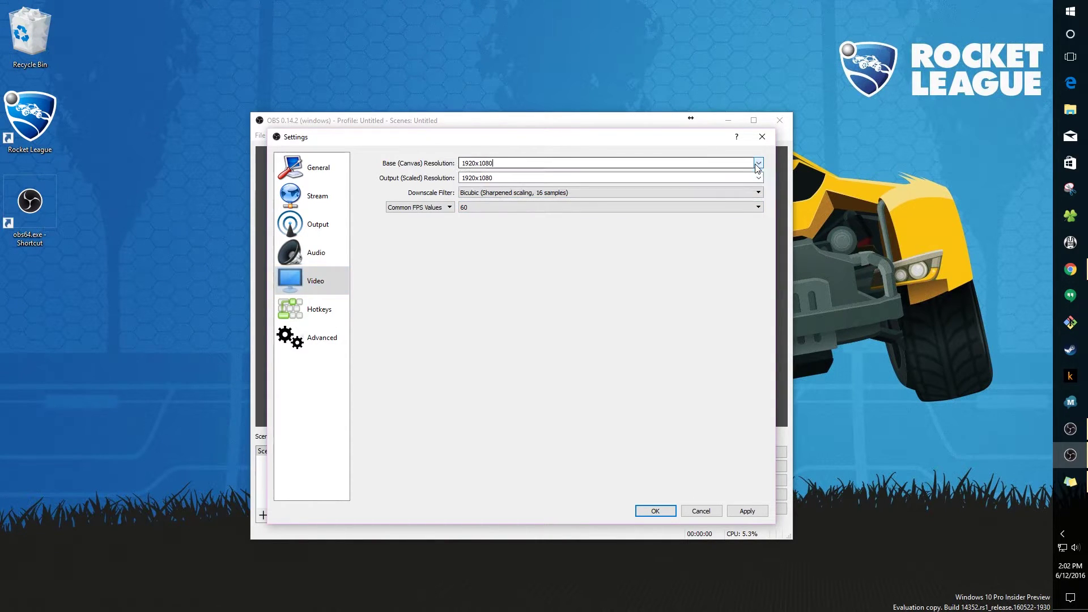
pyautogui.click(758, 178)
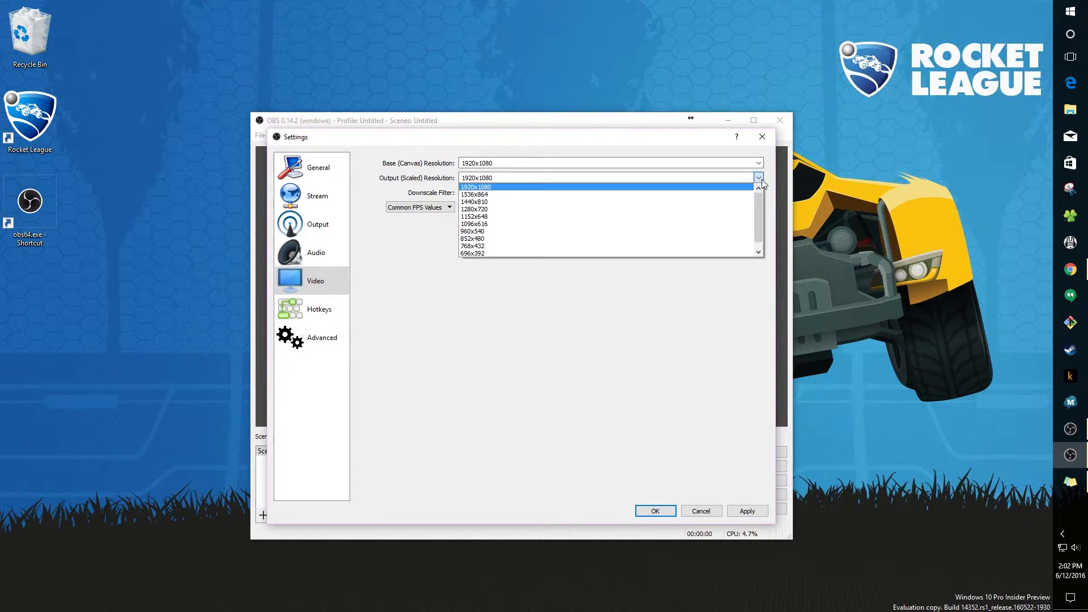
pyautogui.click(762, 179)
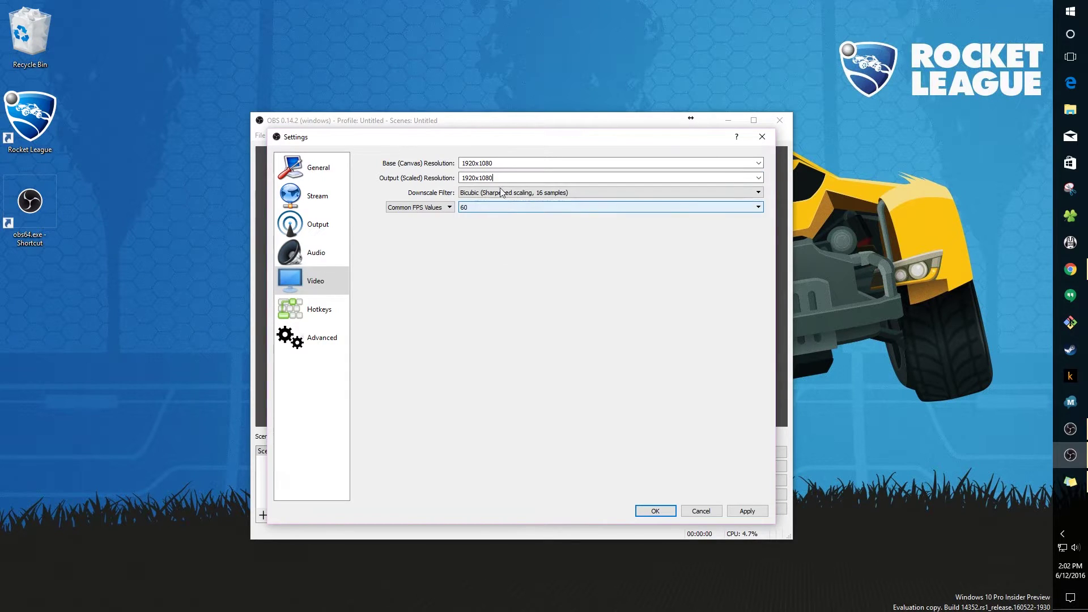
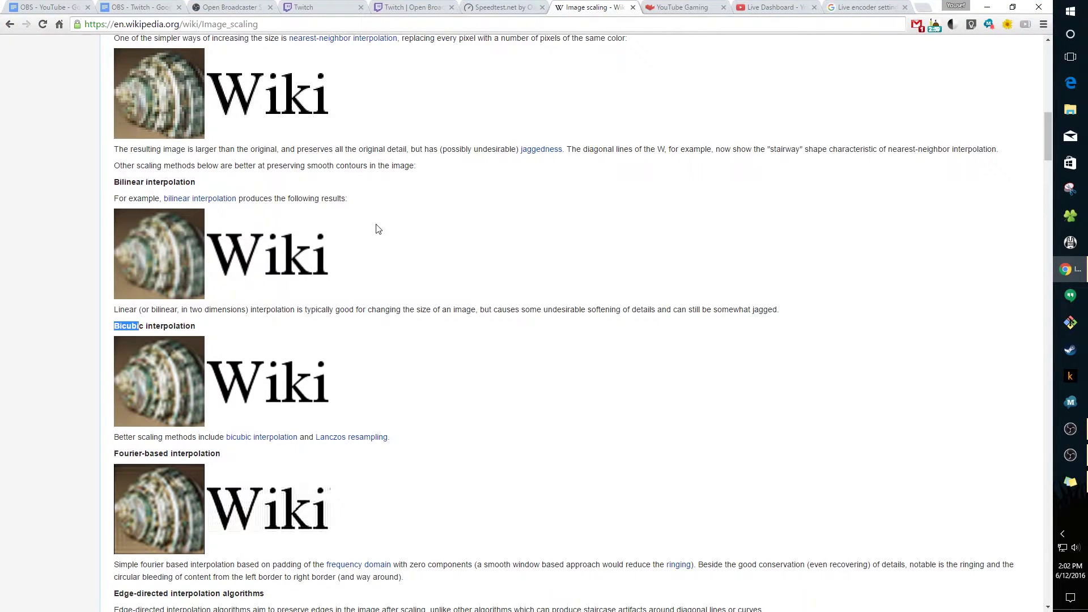
# Compare the interpolation examples in Wikipedia's Image scaling article, and show the downscale filter choices in the OBS video settings
pyautogui.scroll(5, 406, 247)
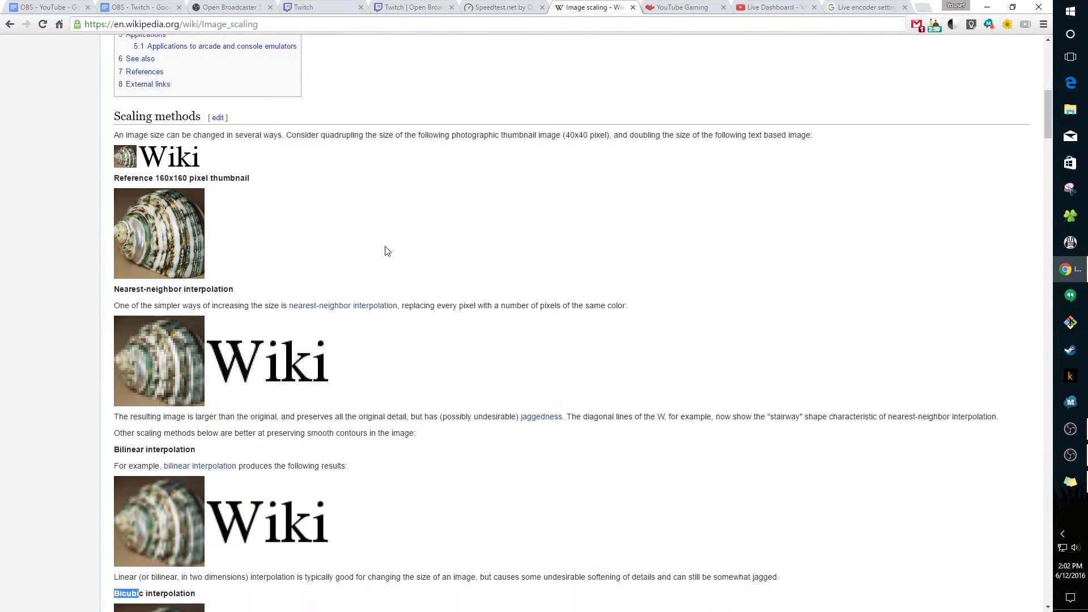
pyautogui.scroll(-2, 164, 80)
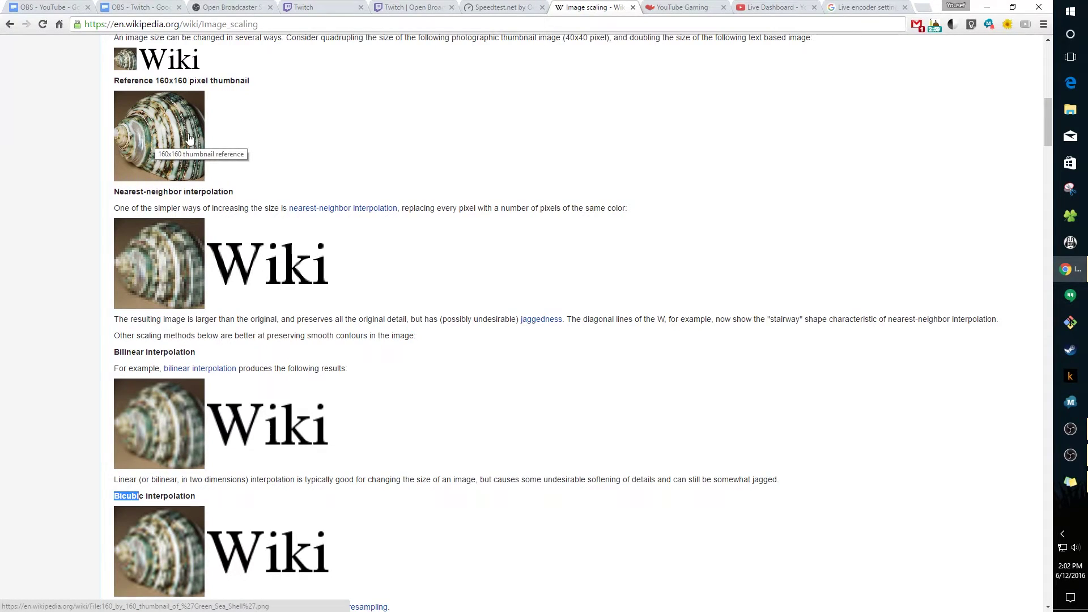
pyautogui.scroll(-2, 239, 315)
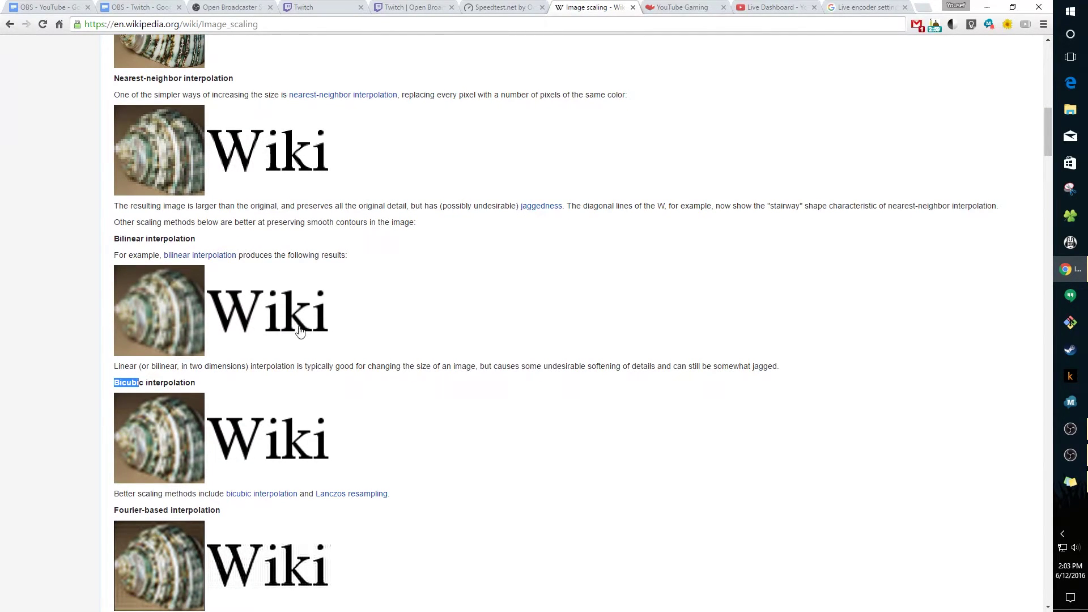
pyautogui.click(1070, 455)
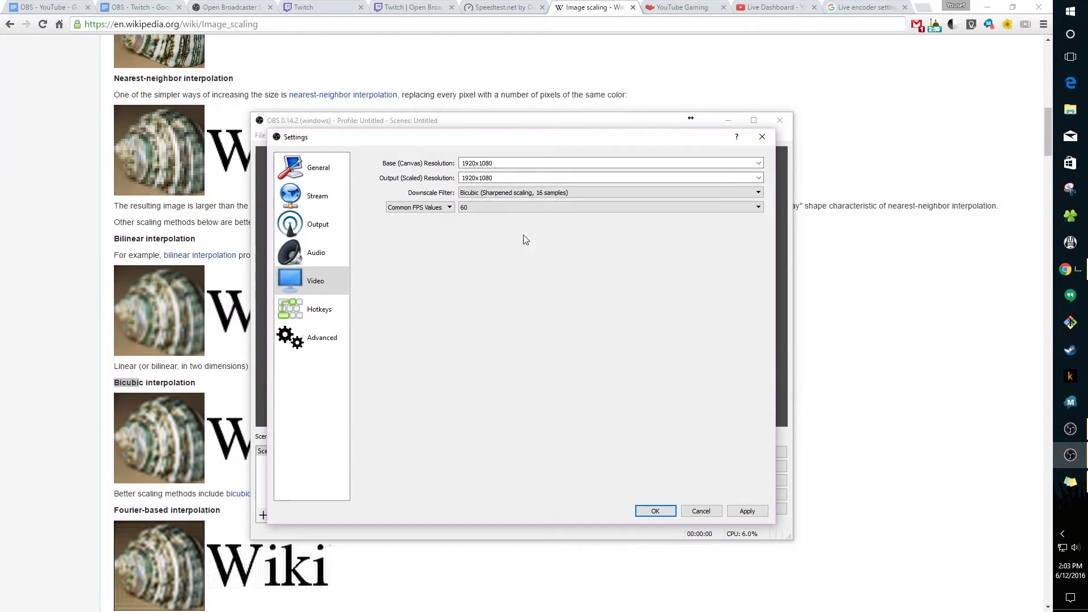
pyautogui.click(474, 193)
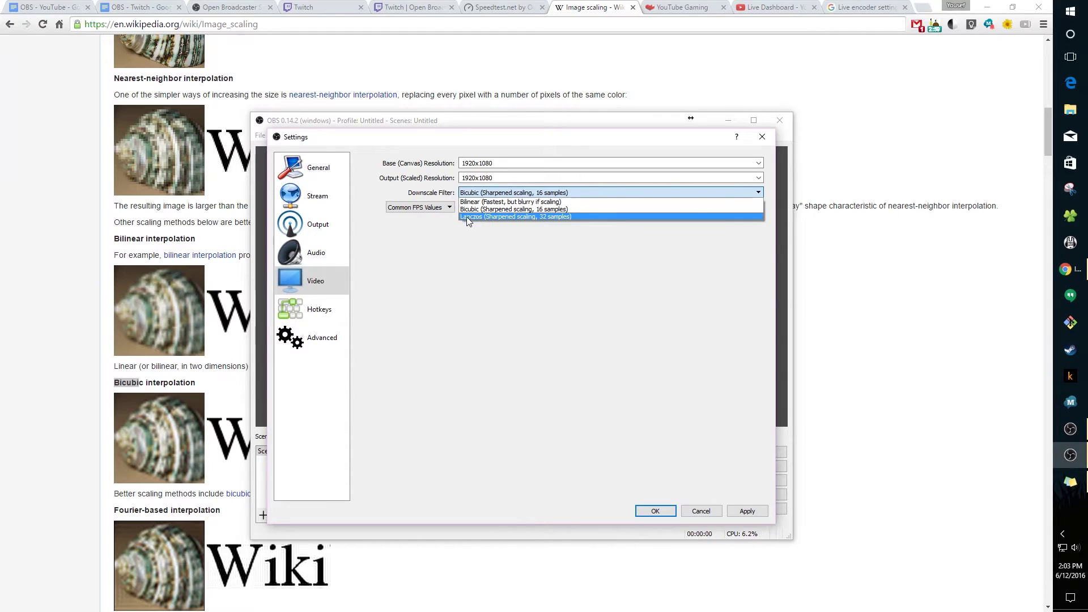
# Return to the Image scaling article in Chrome and highlight the Bilinear and Bicubic interpolation headings to compare their samples
pyautogui.click(863, 306)
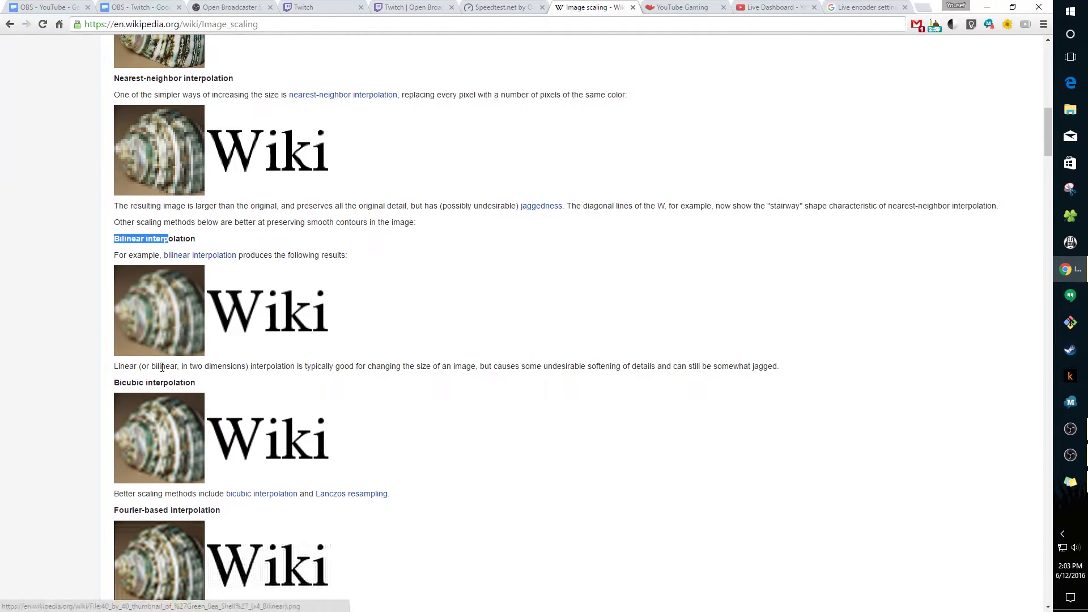
pyautogui.moveTo(109, 390); pyautogui.dragTo(154, 449)
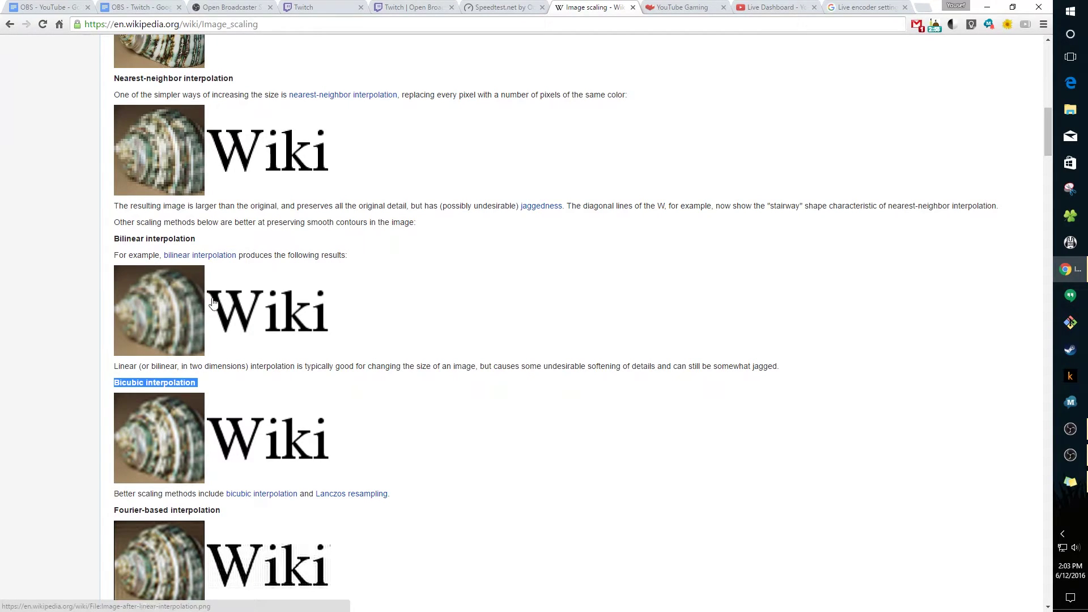
pyautogui.click(80, 373)
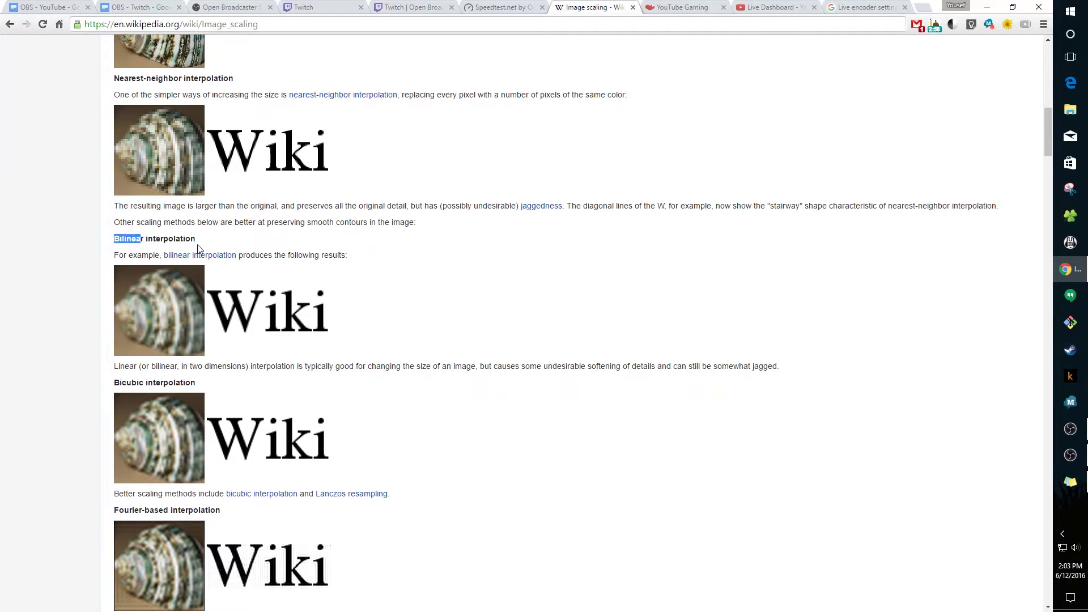
# Return to OBS, review its video, hotkey and advanced settings, and accept the settings
pyautogui.click(1070, 455)
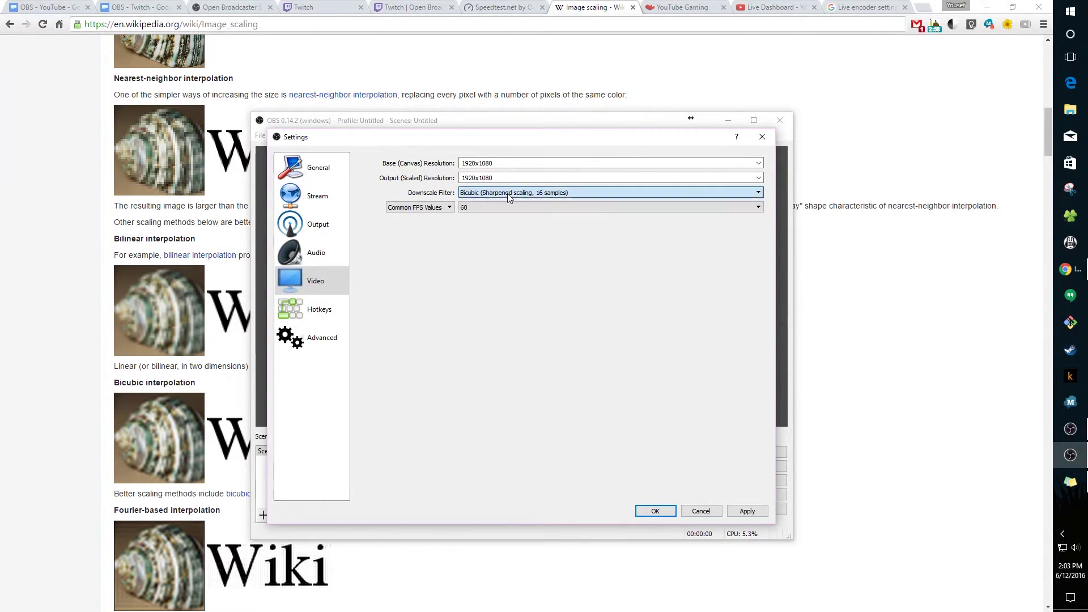
pyautogui.click(473, 177)
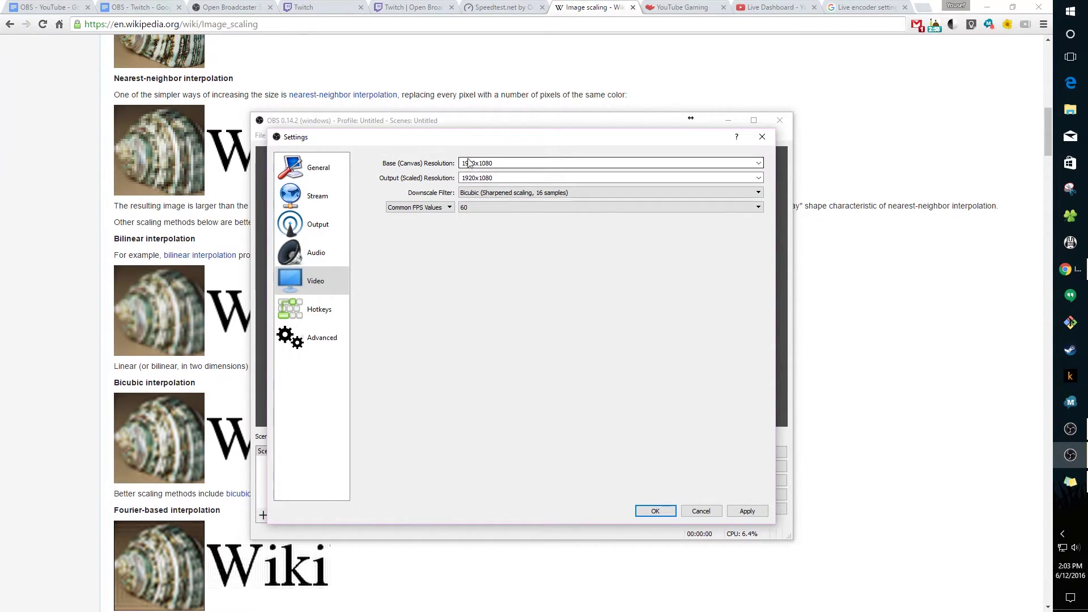
pyautogui.click(332, 315)
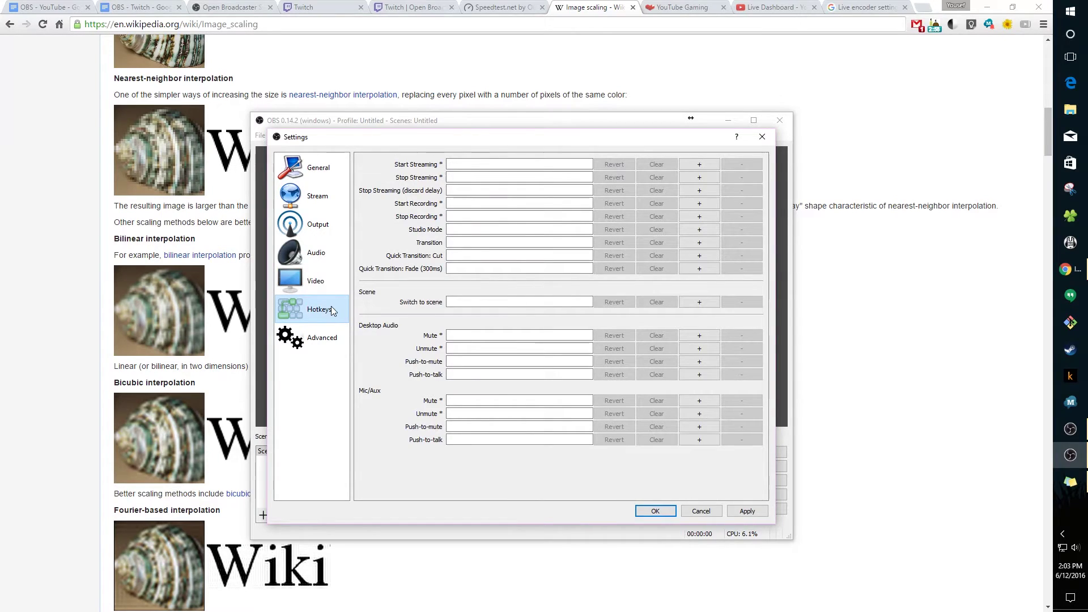
pyautogui.click(325, 342)
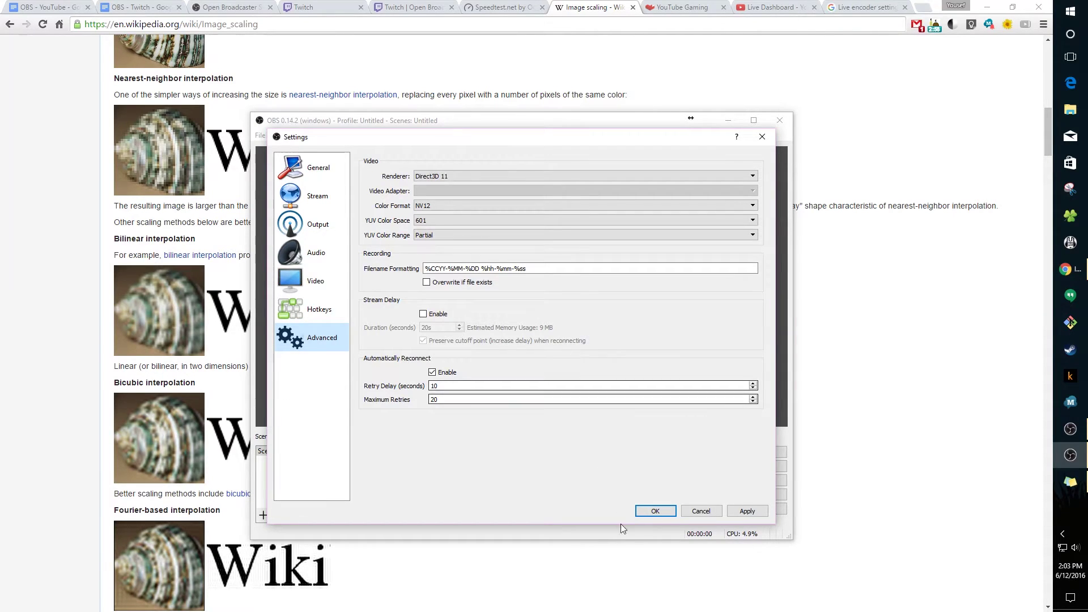
pyautogui.click(659, 510)
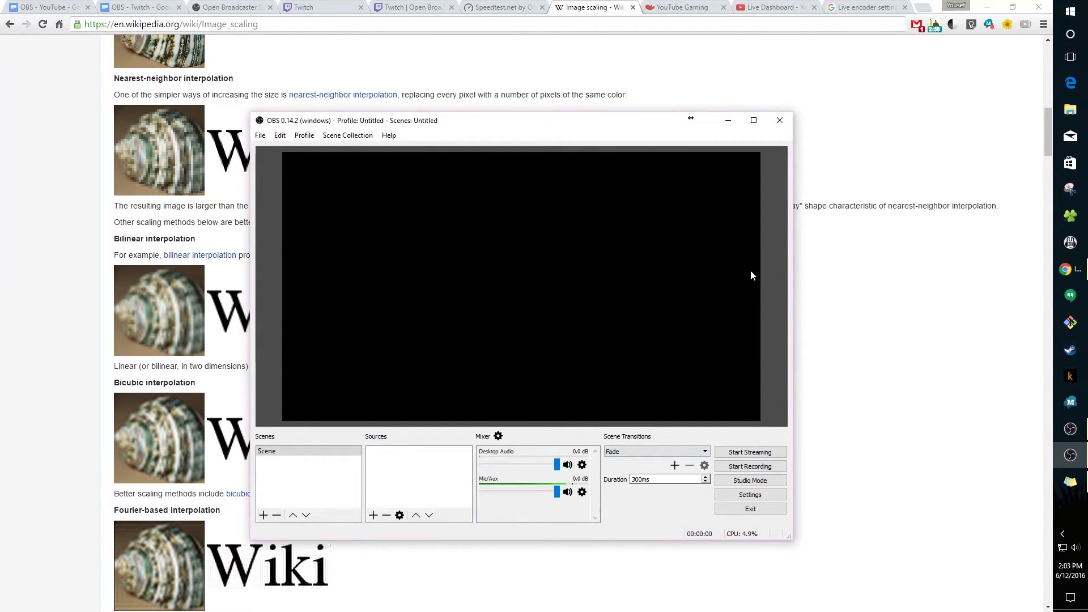
# Minimize the browser, launch Rocket League from the desktop and continue past its title screen
pyautogui.click(986, 9)
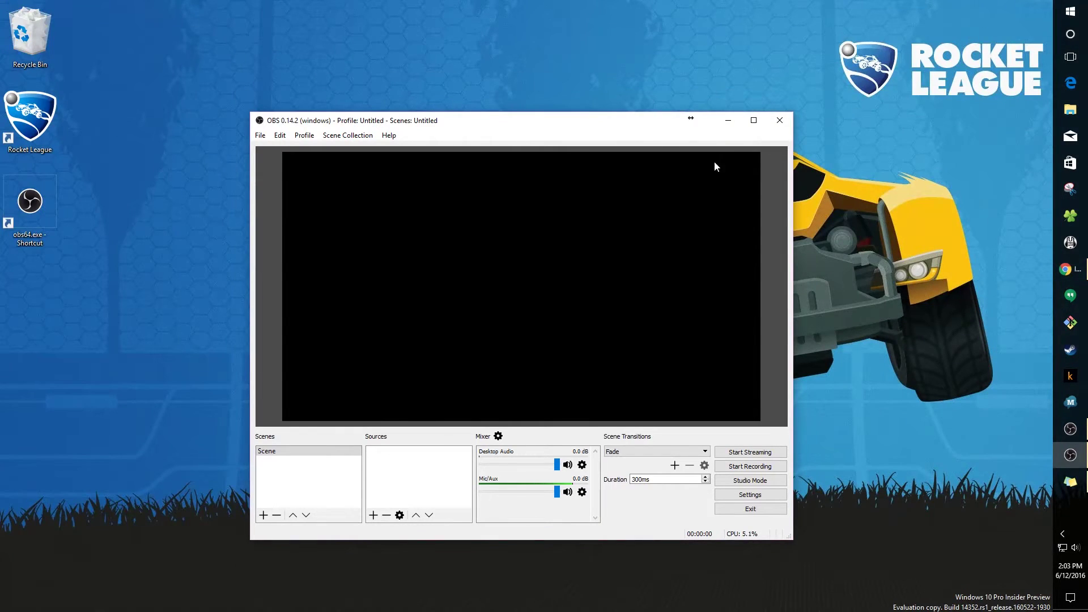
pyautogui.doubleClick(20, 117)
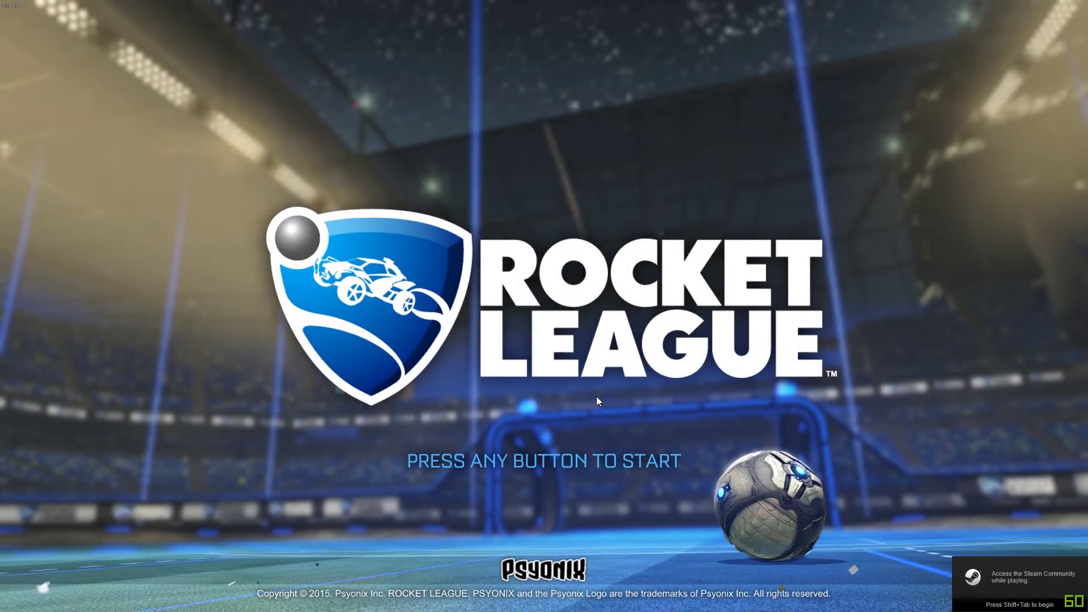
pyautogui.click(596, 401)
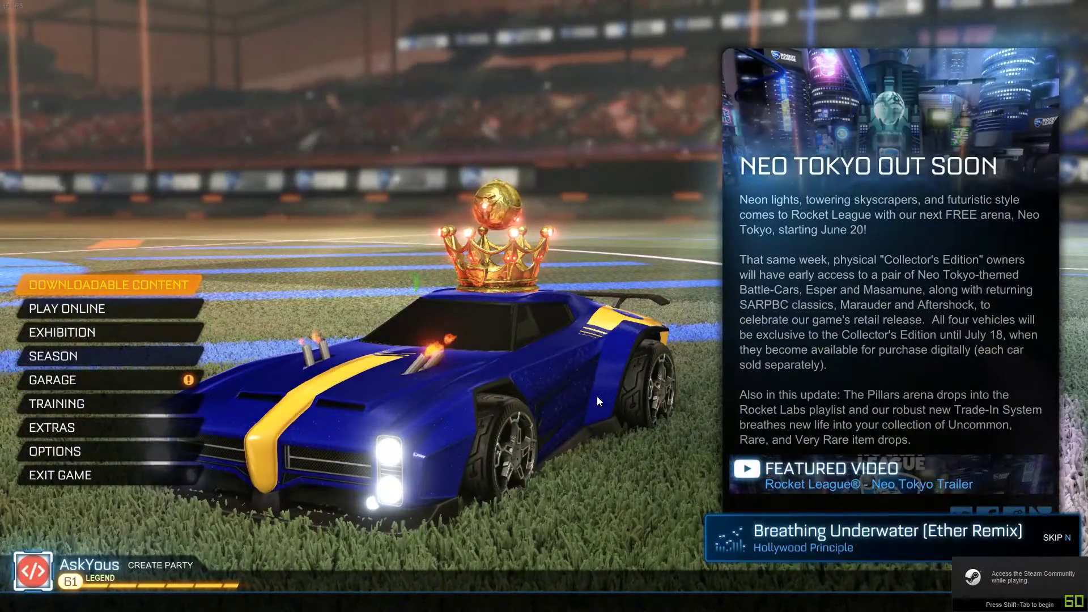
# Set the window mode to Borderless in Rocket League's video options
pyautogui.click(100, 453)
pyautogui.click(577, 173)
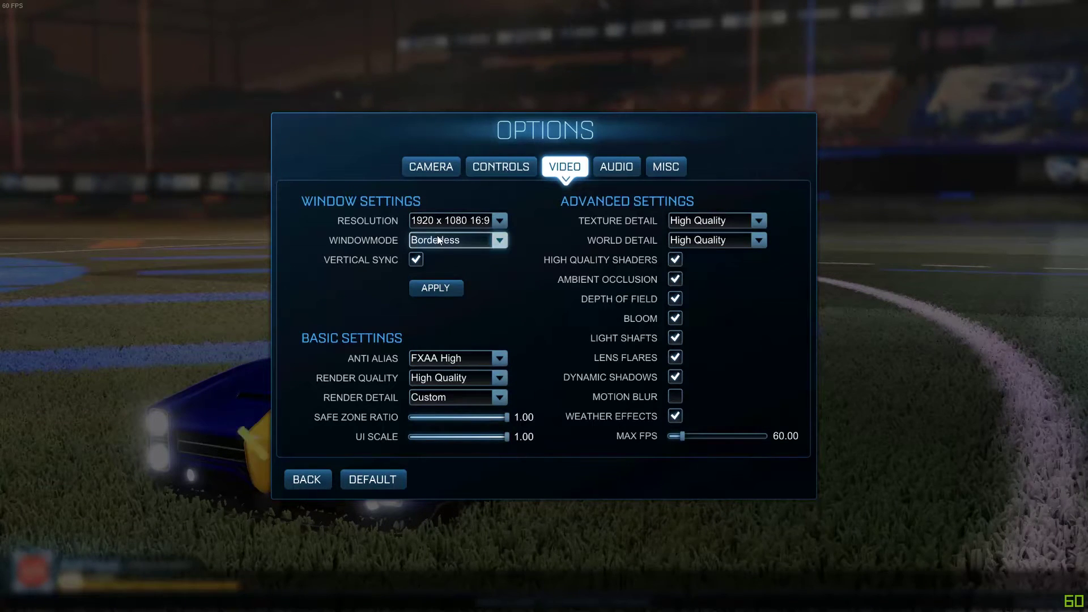
pyautogui.click(488, 240)
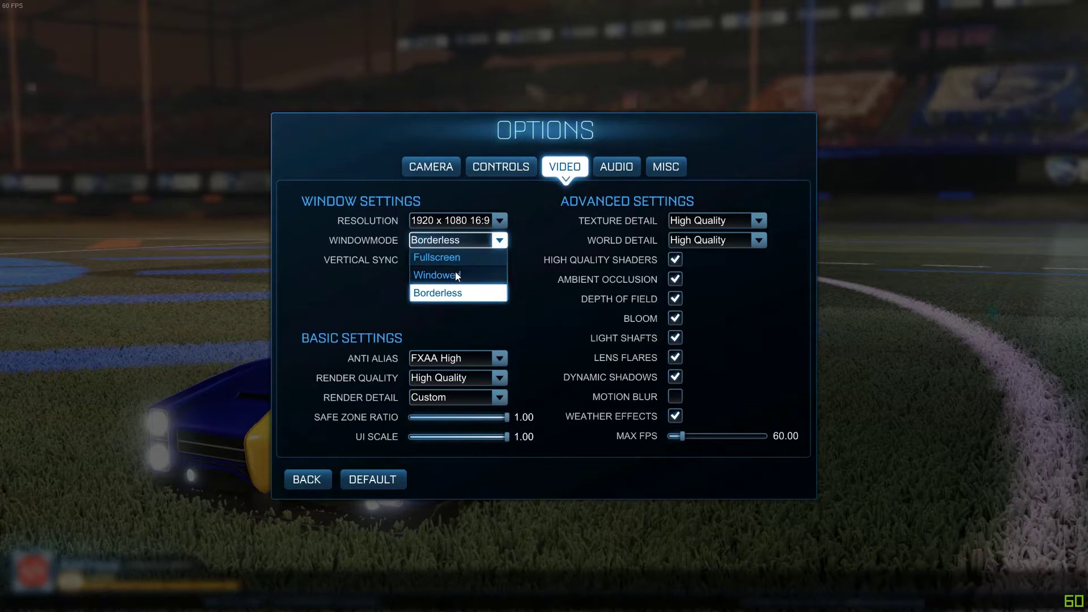
pyautogui.click(437, 292)
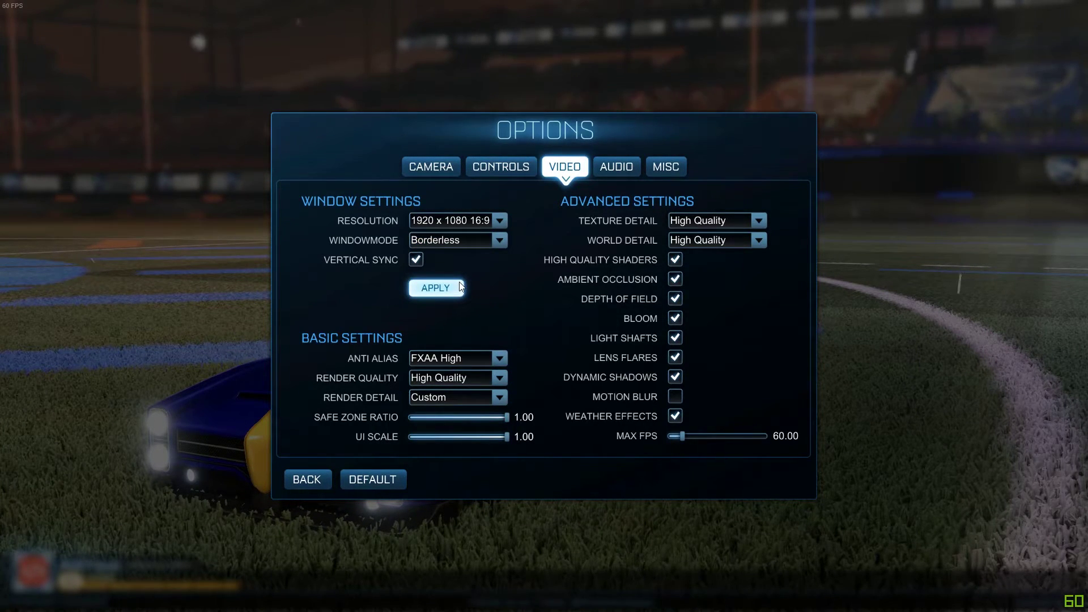
# Compare switching between the game and OBS with the game's window mode set to Borderless and to Fullscreen
pyautogui.hotkey('alt', 'Tab')
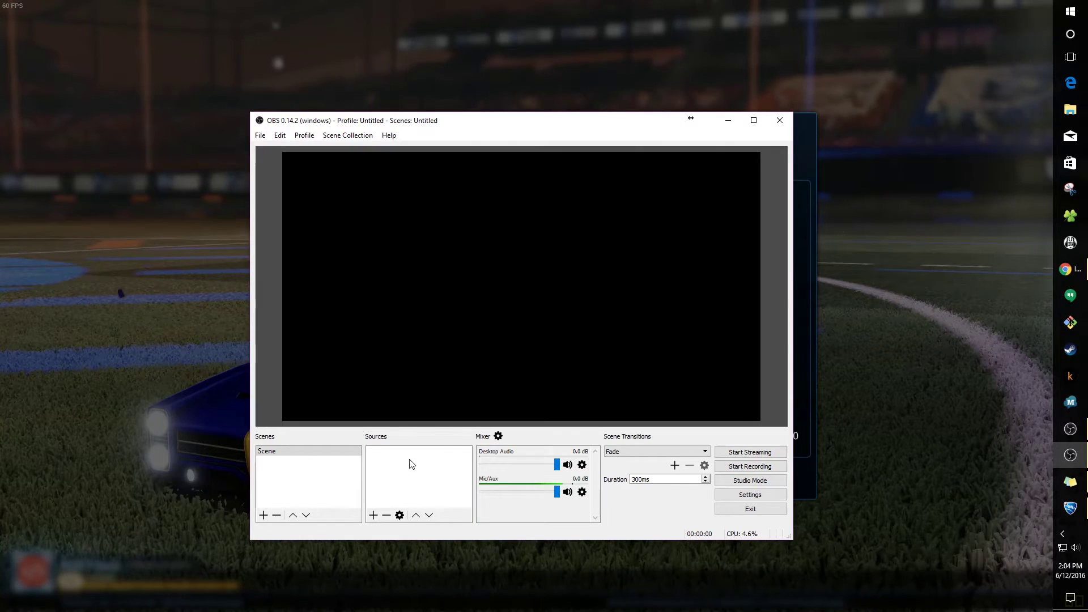
pyautogui.click(841, 355)
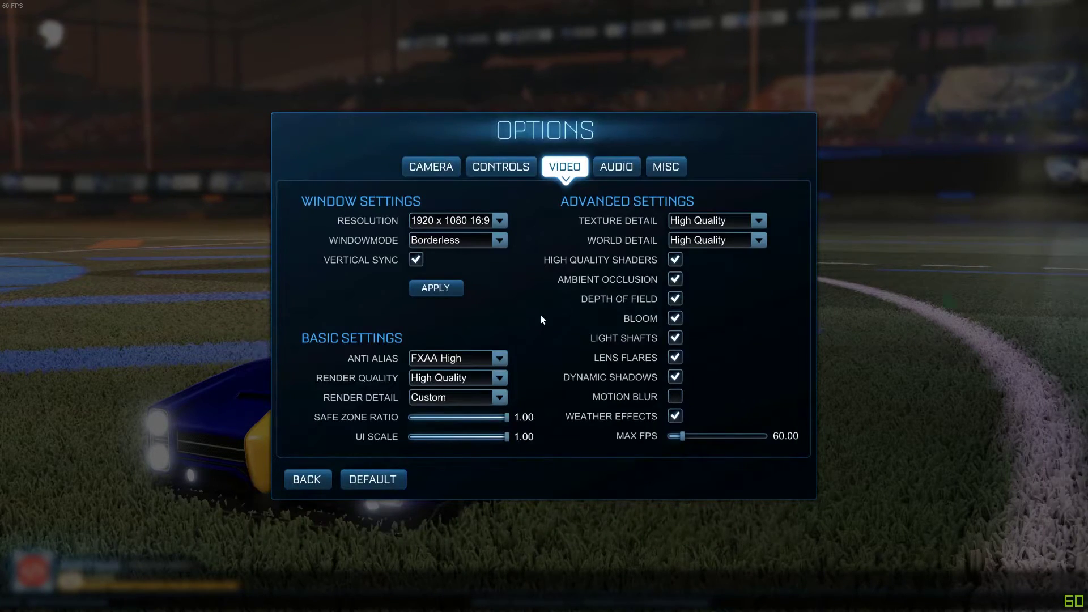
pyautogui.click(485, 245)
pyautogui.click(429, 261)
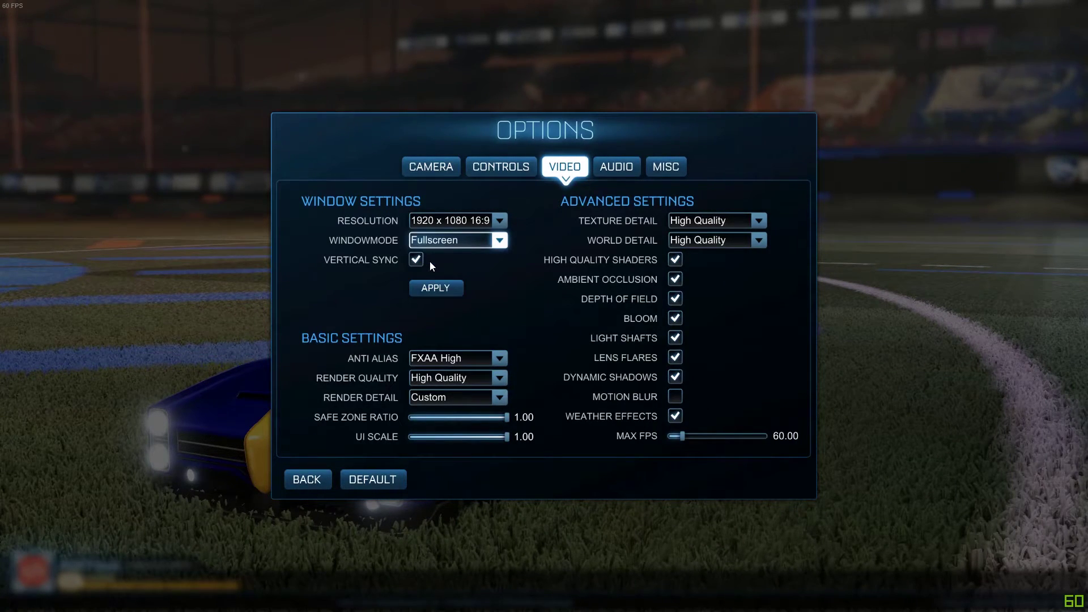
pyautogui.hotkey('alt', 'Tab')
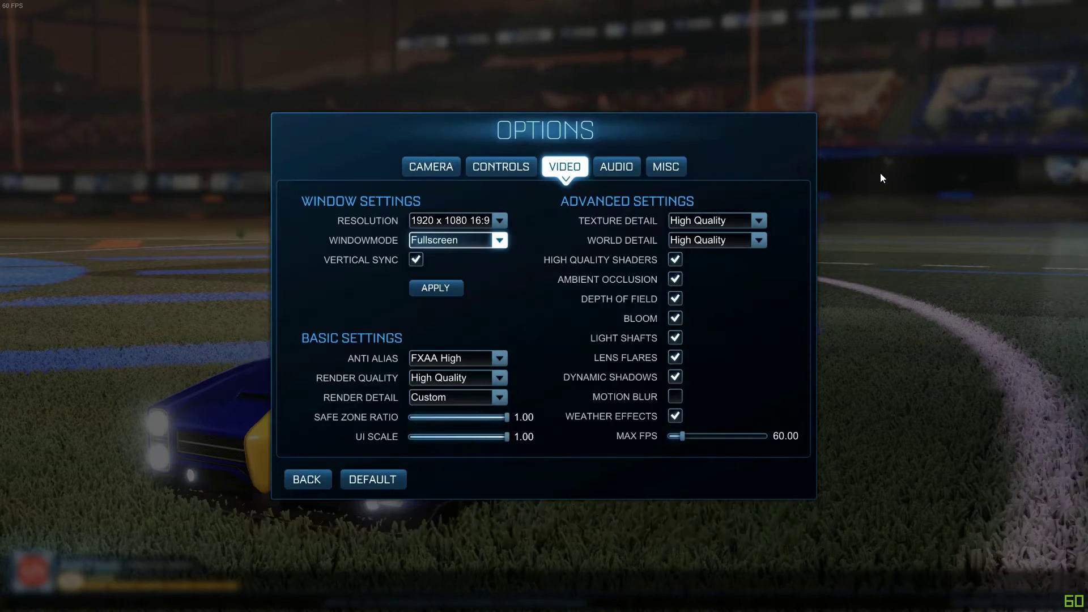
pyautogui.click(880, 172)
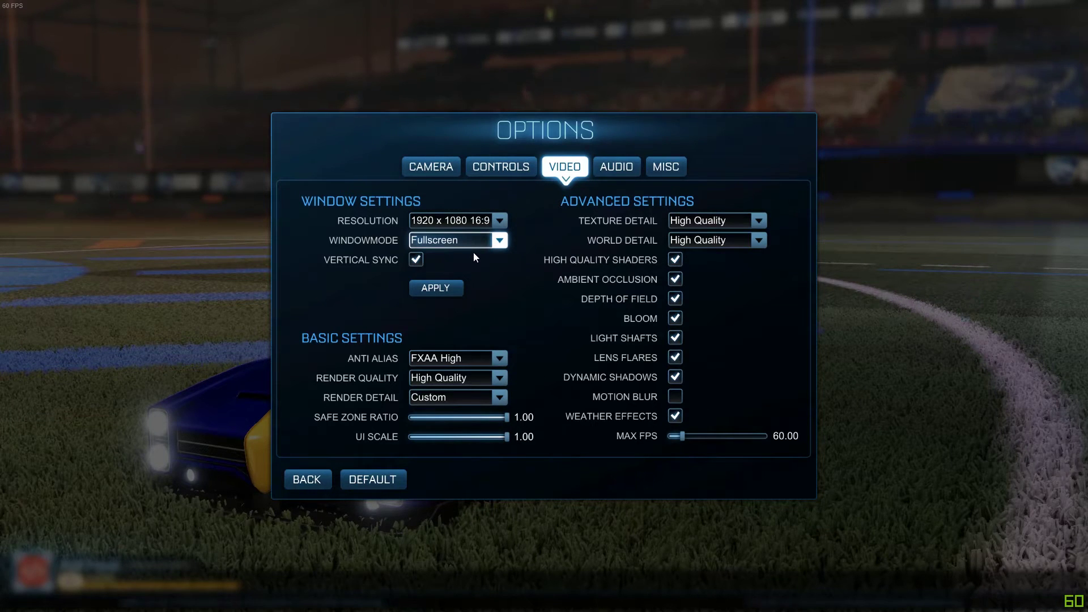
# Restore the game's window mode to Borderless and leave the options for the main menu
pyautogui.click(473, 239)
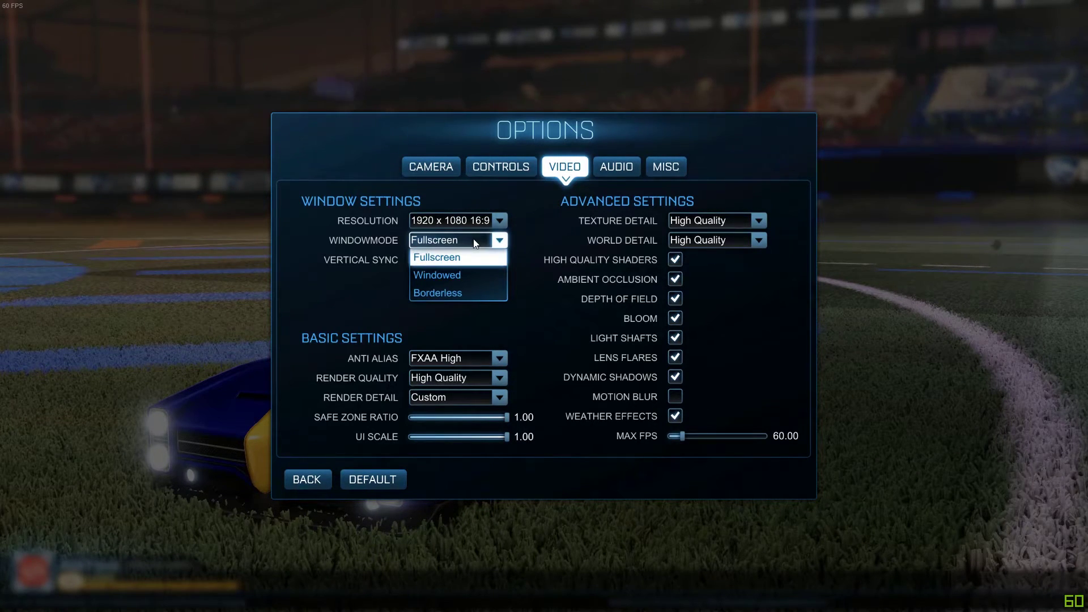
pyautogui.click(451, 290)
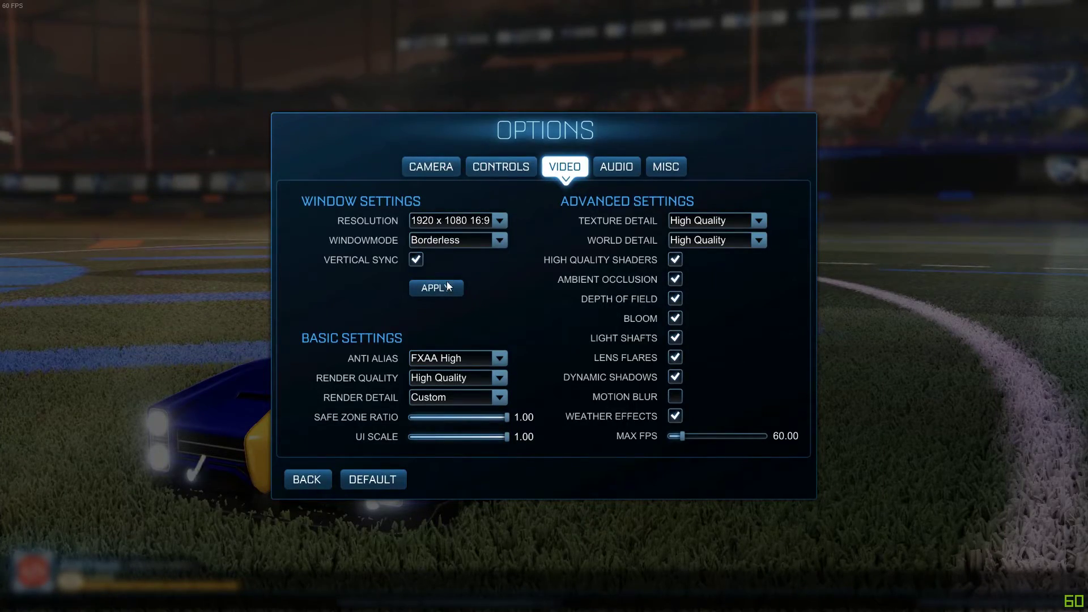
pyautogui.click(311, 479)
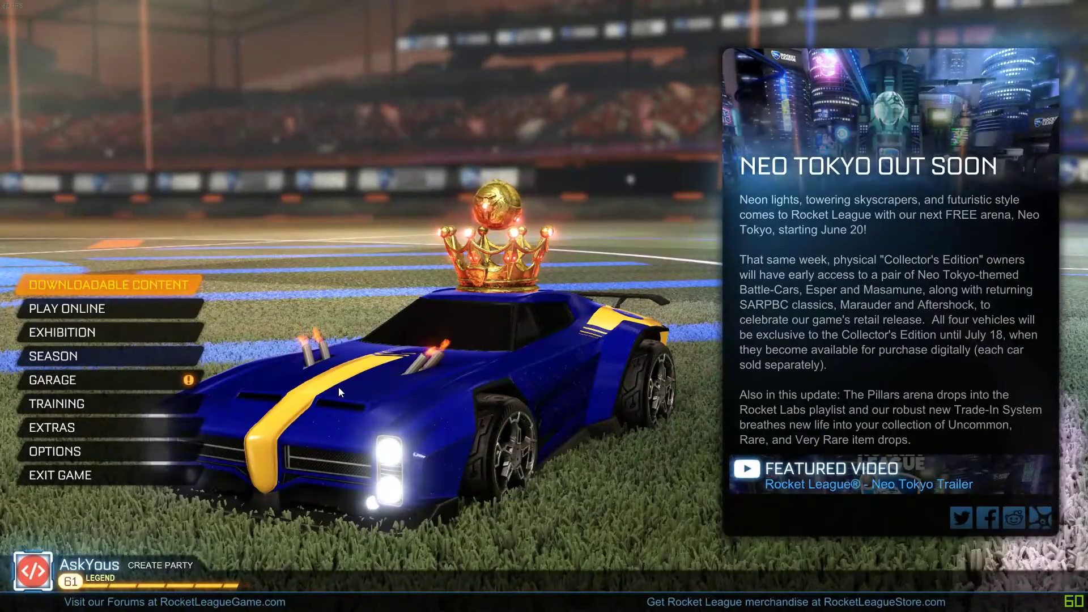
# Switch to OBS and add a new Game Capture source named Rocket League to the scene
pyautogui.hotkey('alt', 'Tab')
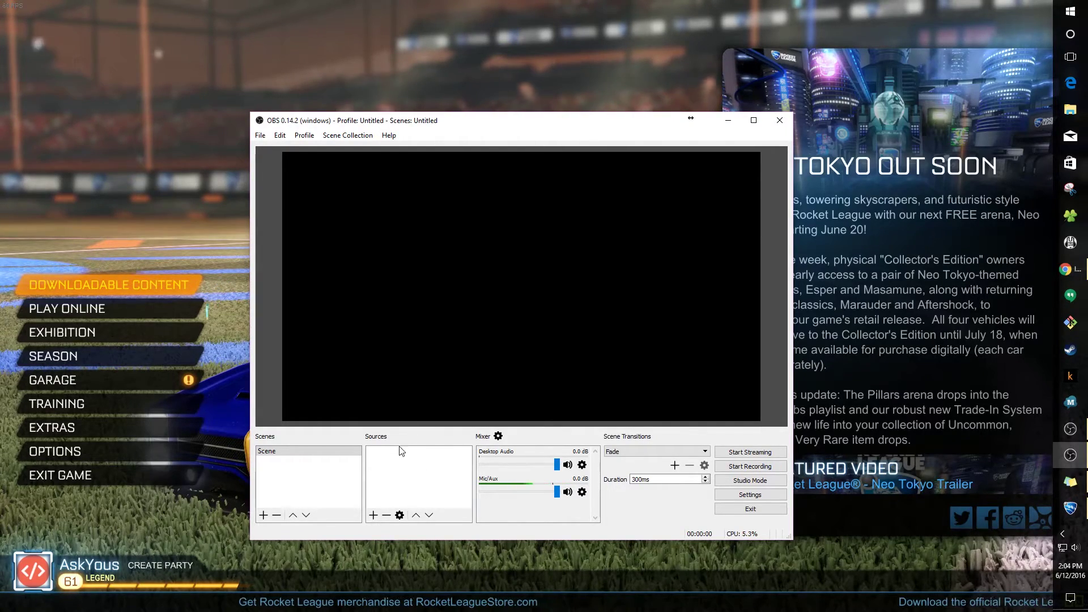
pyautogui.click(373, 515)
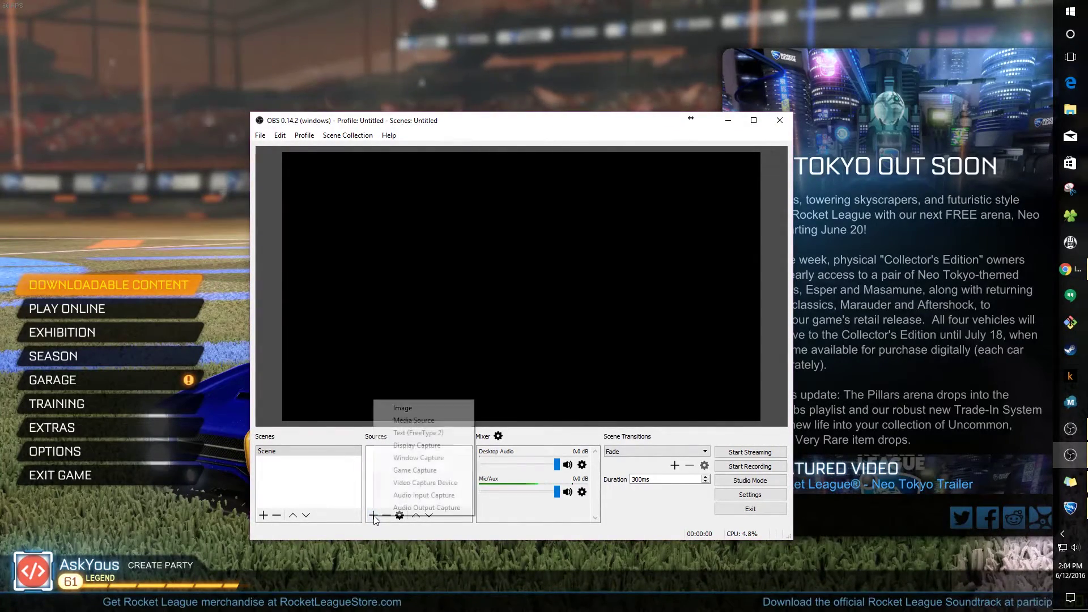
pyautogui.click(415, 470)
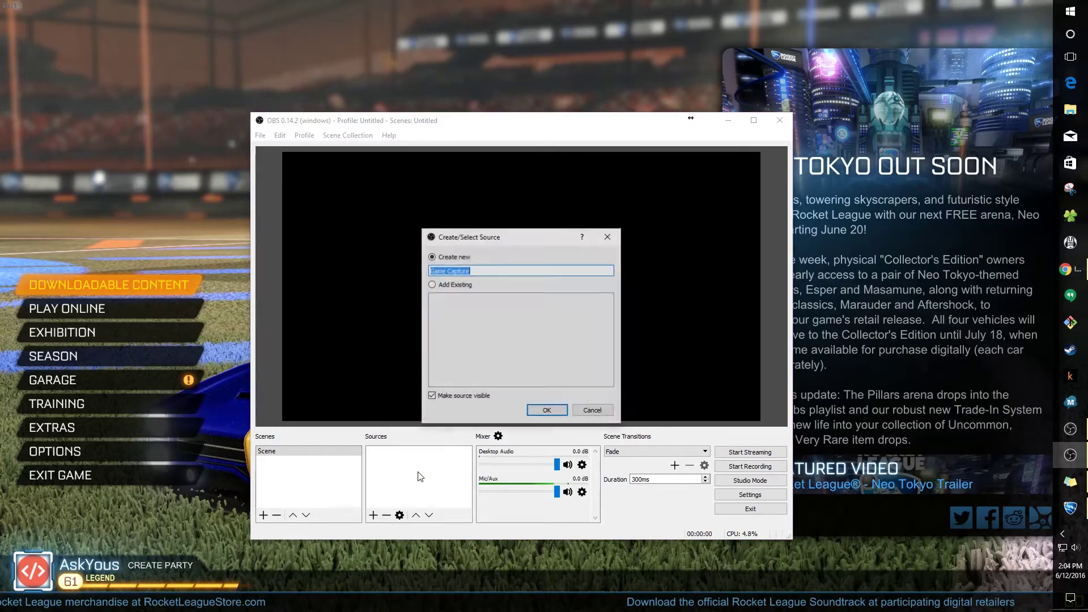
pyautogui.write('Rock')
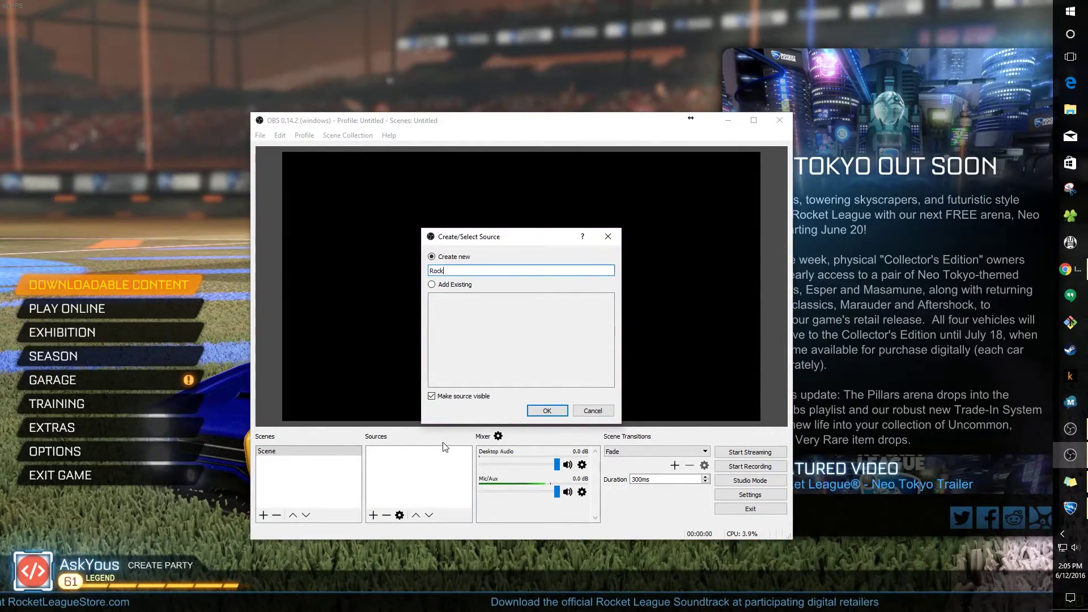
pyautogui.write('et League')
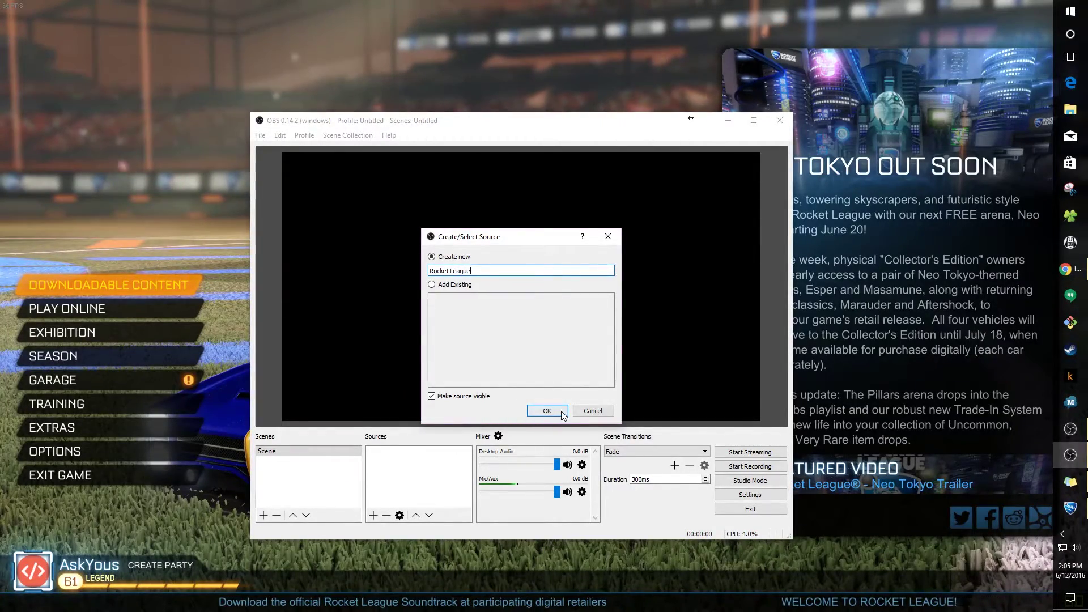
pyautogui.press('Return')
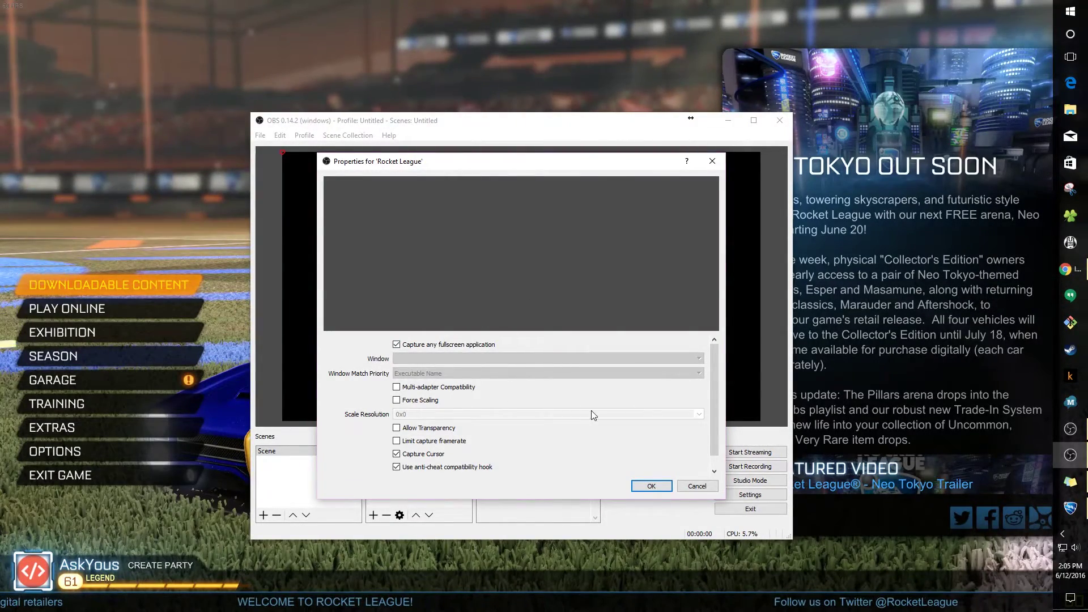
# Turn off capturing any fullscreen application, choose the RocketLeague.exe window as the capture target, and accept the source properties
pyautogui.click(397, 345)
pyautogui.click(699, 359)
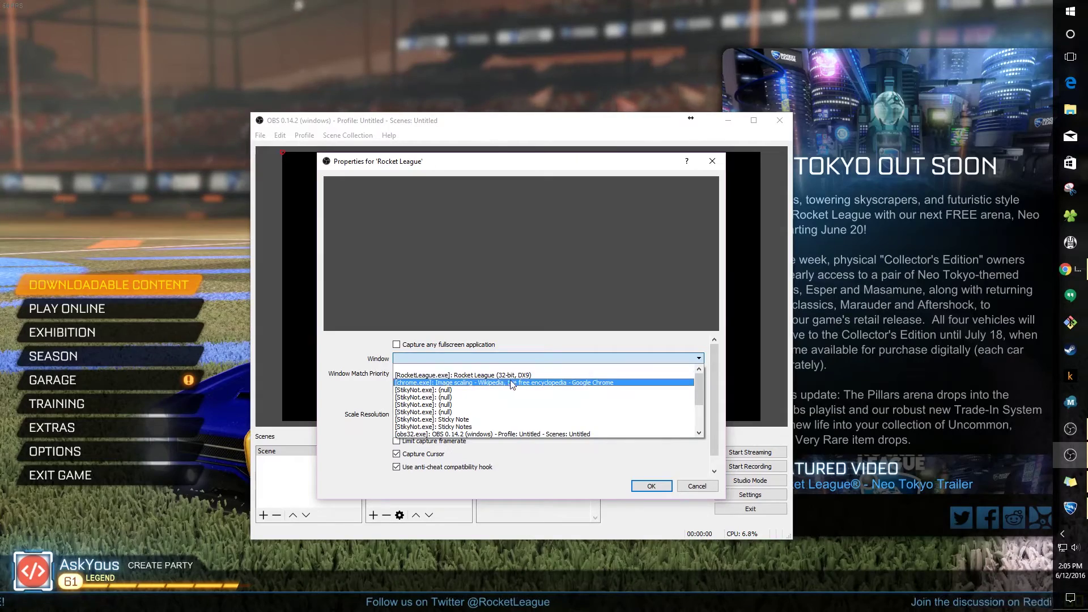
pyautogui.click(439, 375)
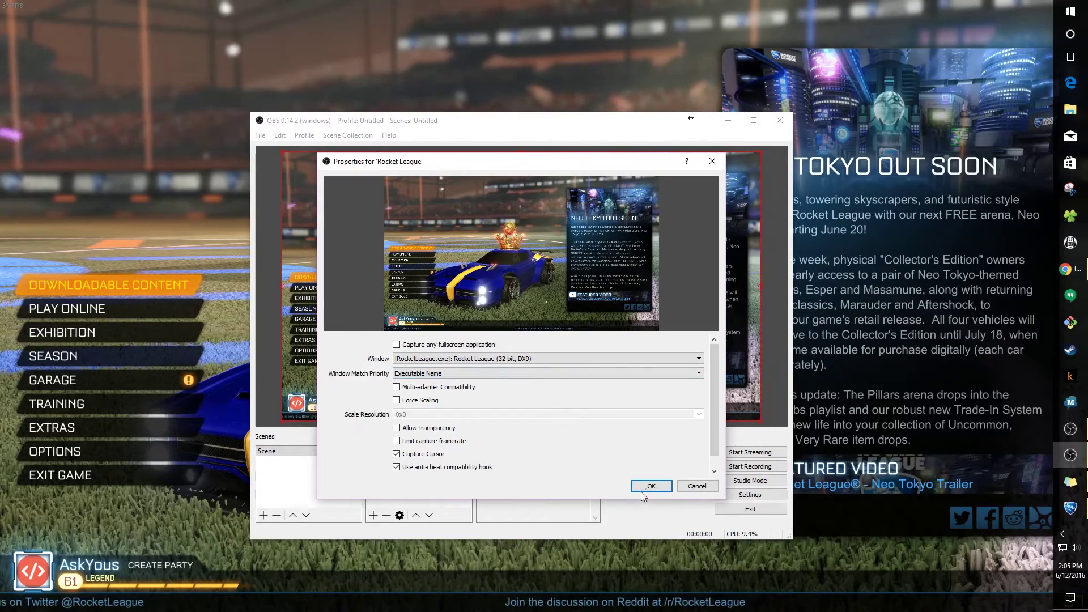
pyautogui.scroll(-1, 498, 453)
pyautogui.scroll(1, 500, 455)
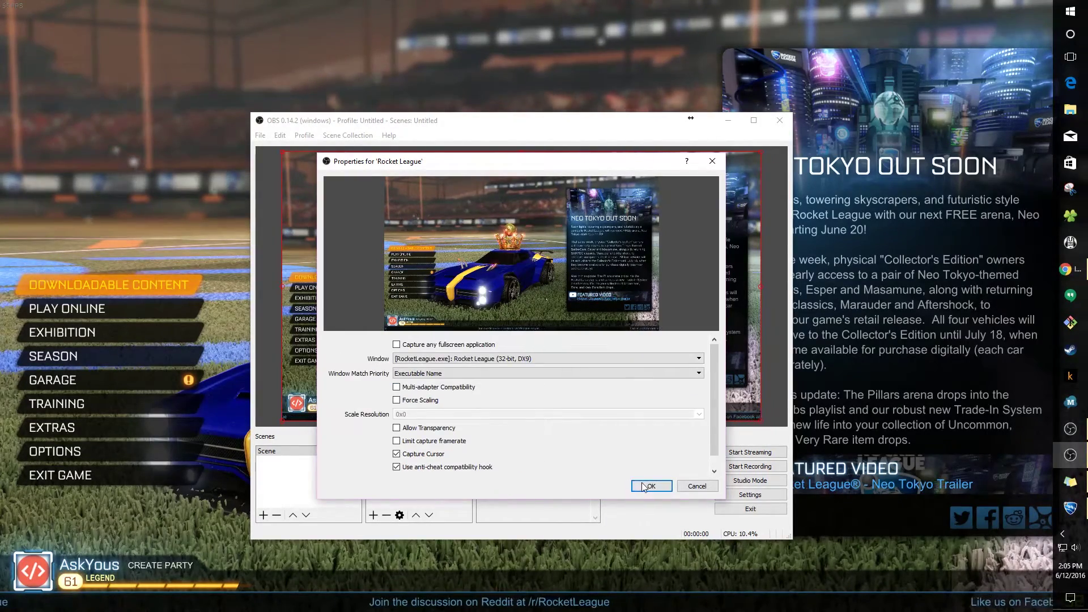
pyautogui.click(650, 485)
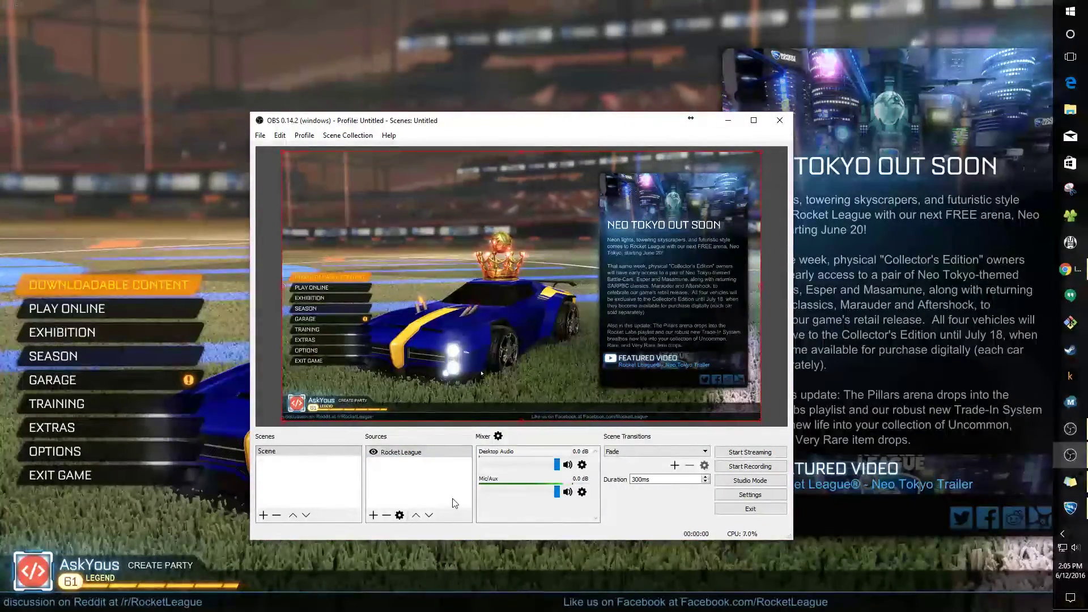
# Add a Video Capture Device source named Camera that uses the Logitech HD Pro Webcam C920
pyautogui.click(373, 515)
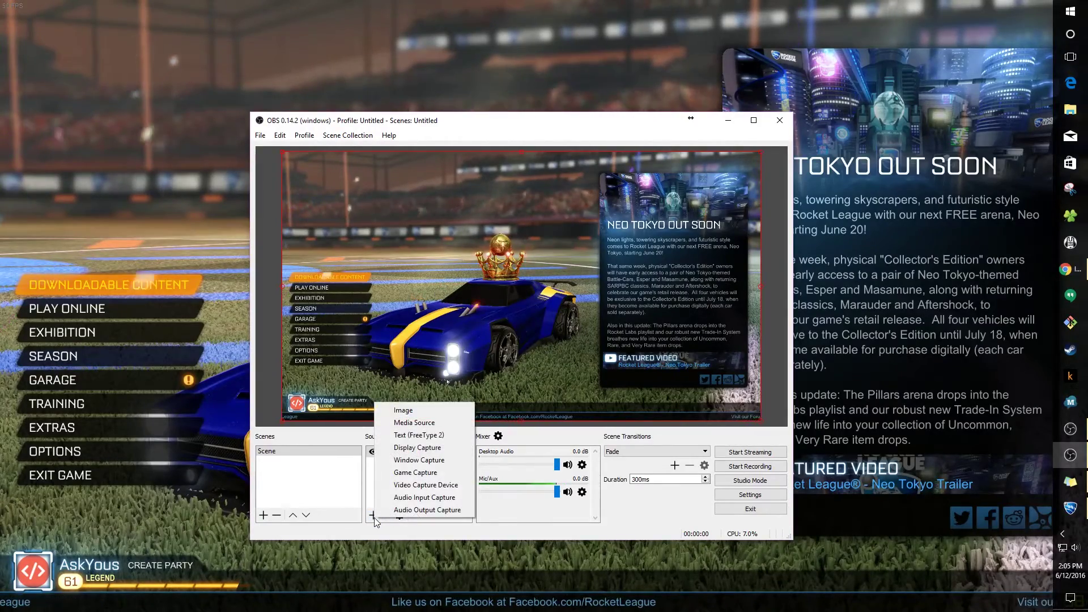
pyautogui.click(426, 484)
pyautogui.write('Camera')
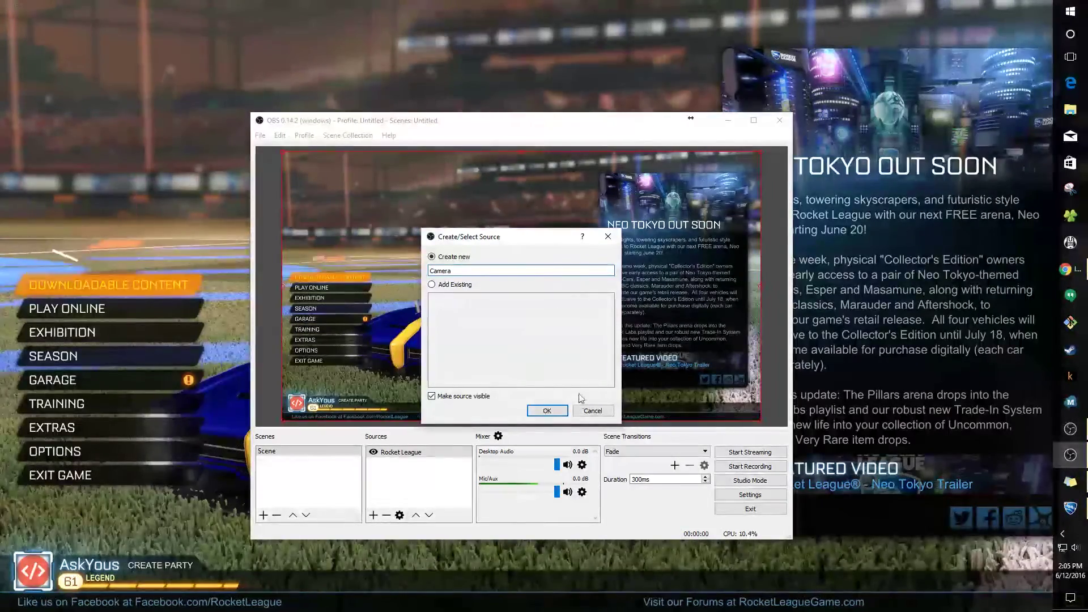
pyautogui.click(546, 410)
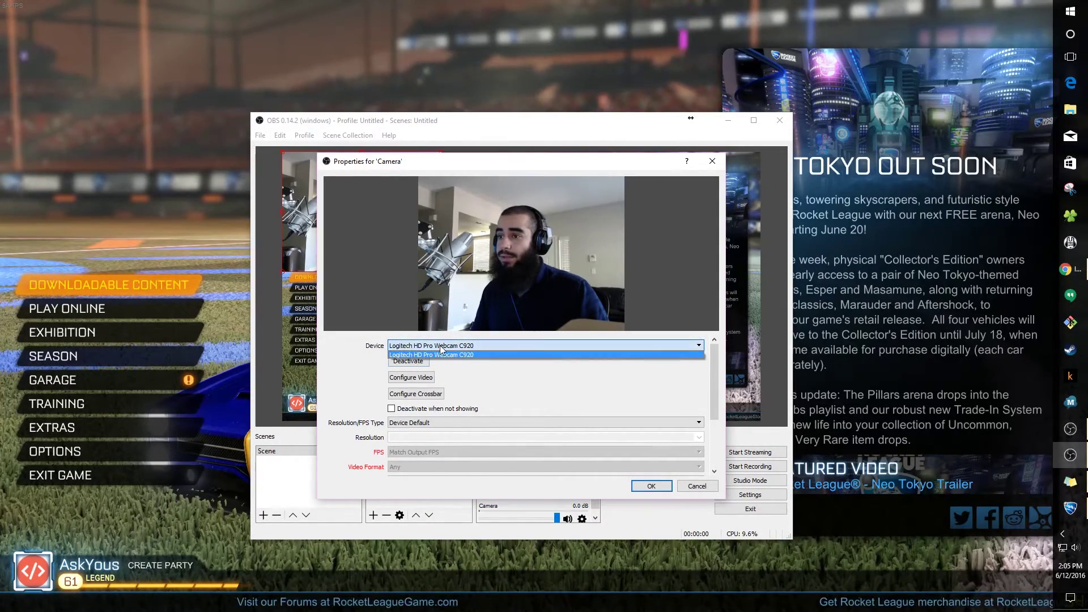
pyautogui.click(651, 486)
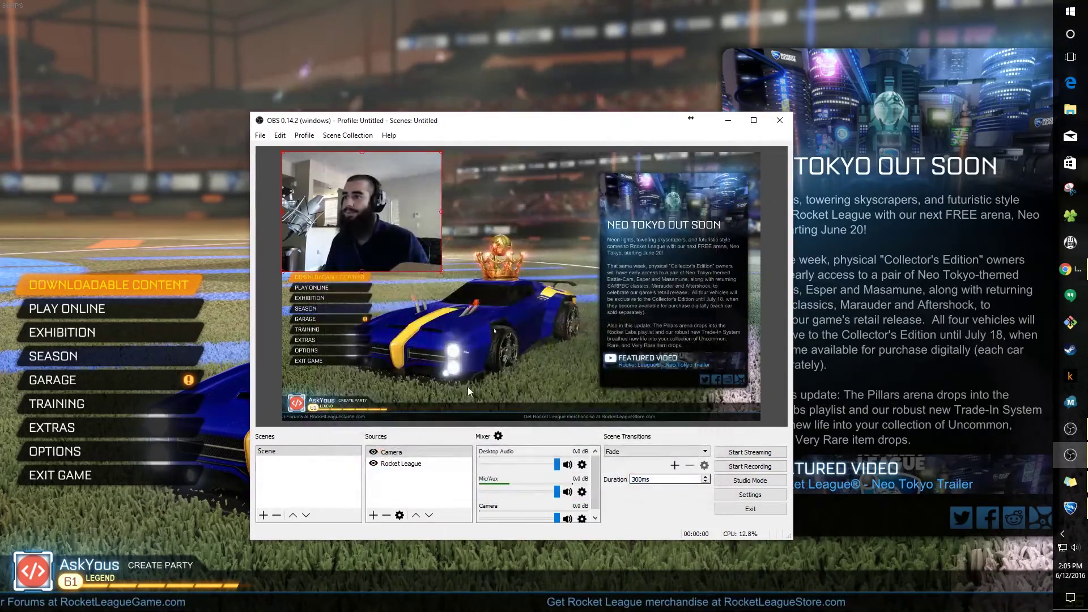
# Move the Camera source to the upper-right corner of the scene preview and scale it down
pyautogui.moveTo(388, 219); pyautogui.dragTo(647, 196)
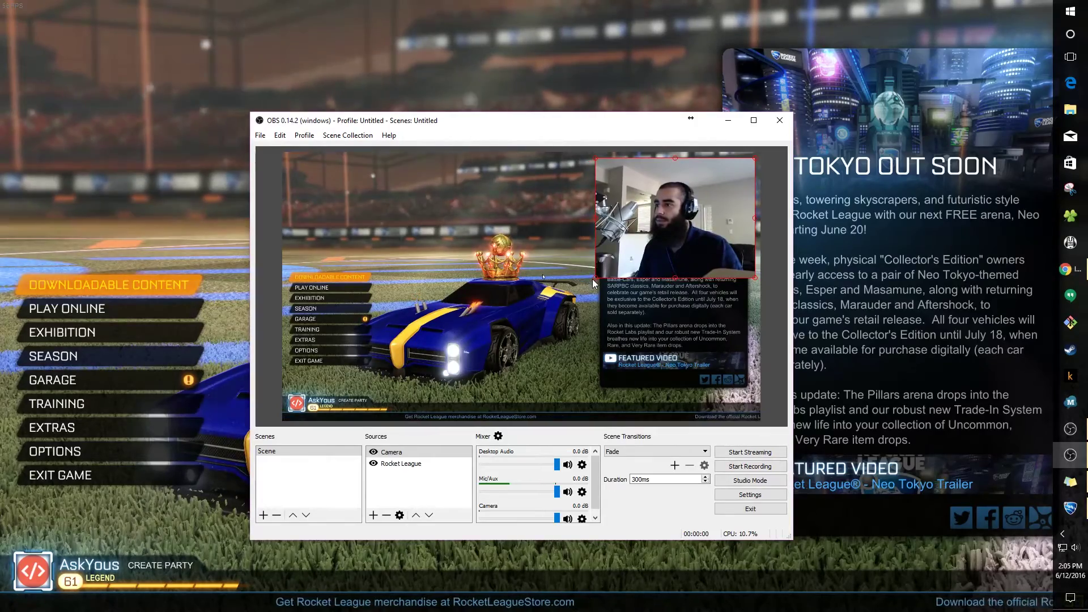
pyautogui.moveTo(597, 276); pyautogui.dragTo(642, 245)
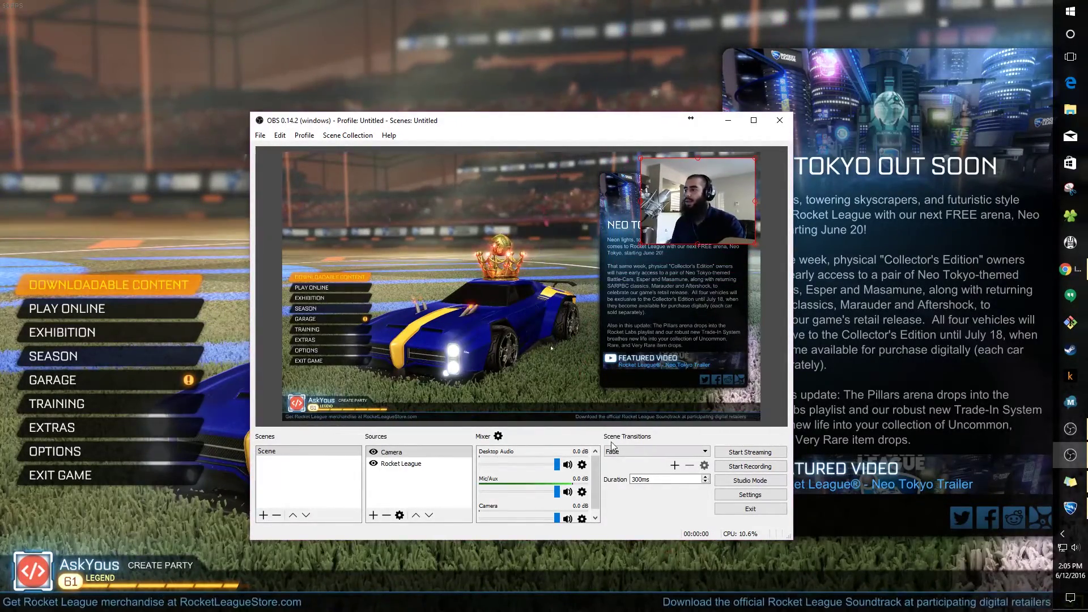
pyautogui.moveTo(571, 125); pyautogui.dragTo(555, 124)
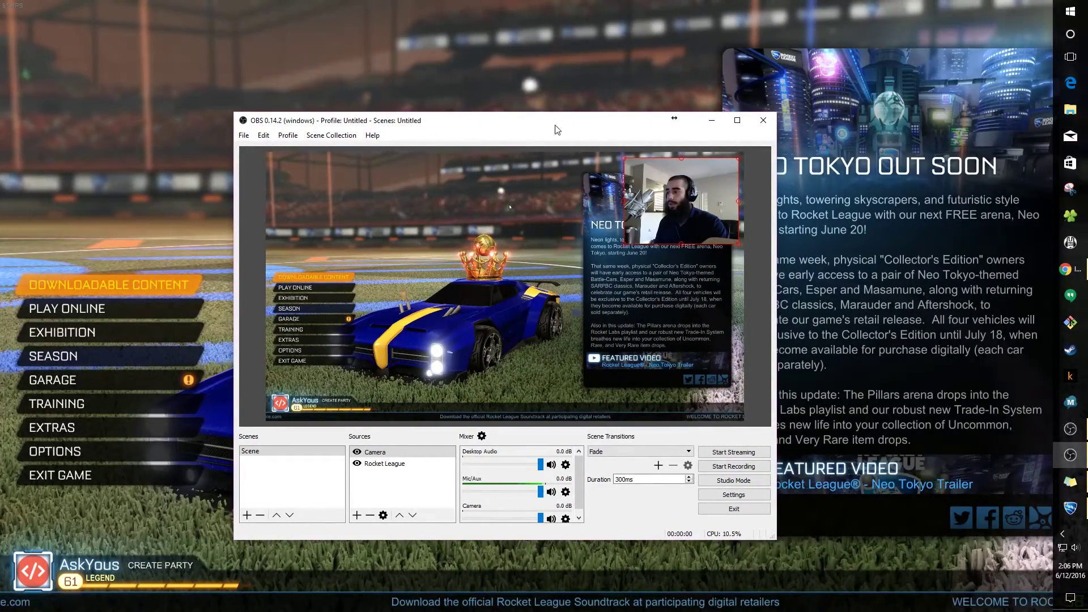
pyautogui.click(739, 453)
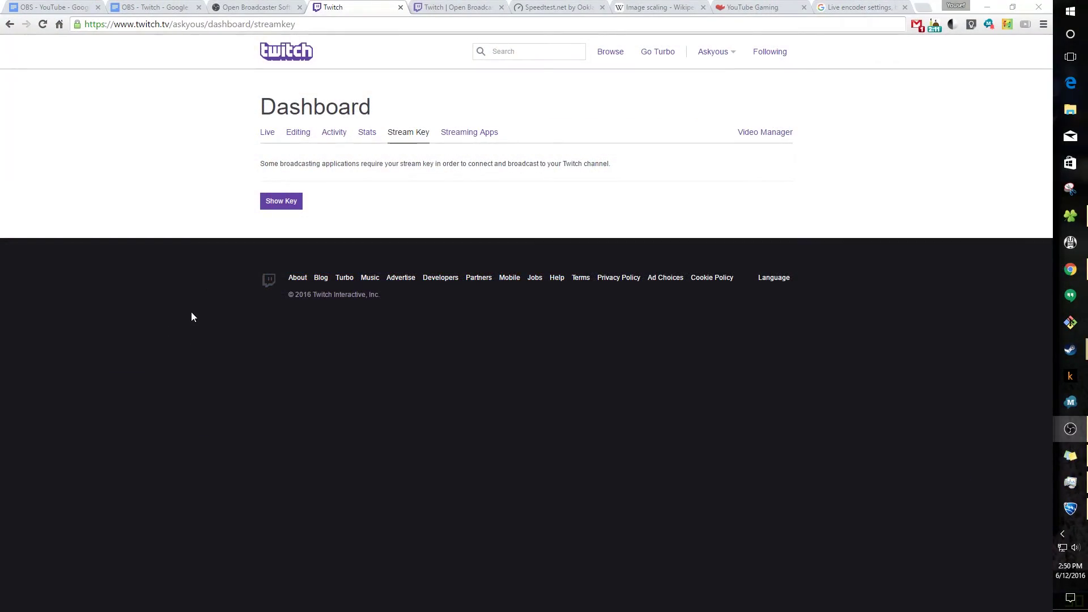
# Look at the account menu on the Twitch dashboard, and close the YouTube Gaming browser tab
pyautogui.click(713, 51)
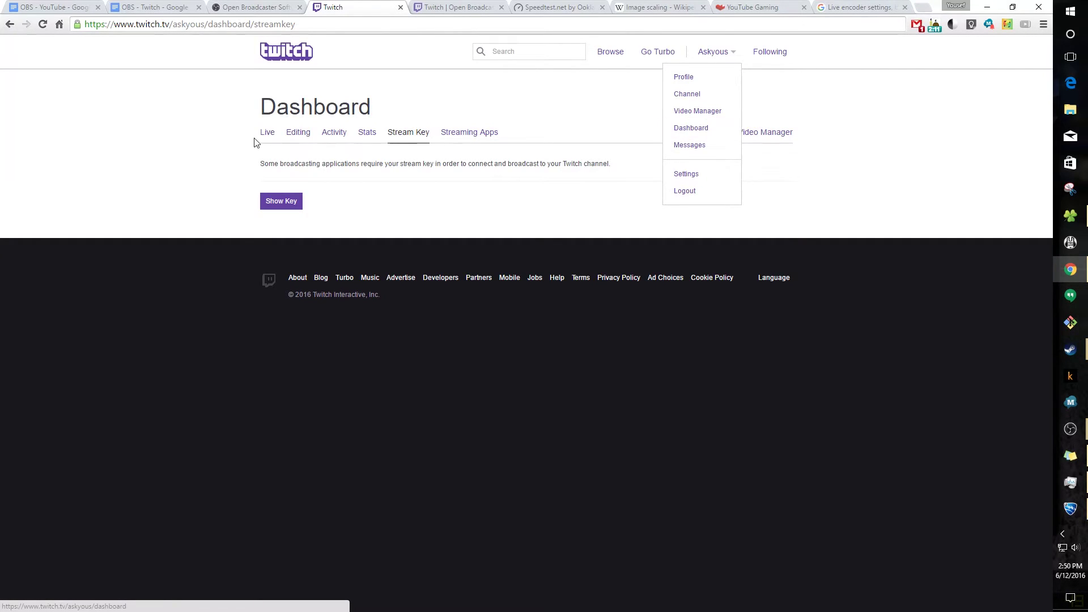
pyautogui.click(189, 171)
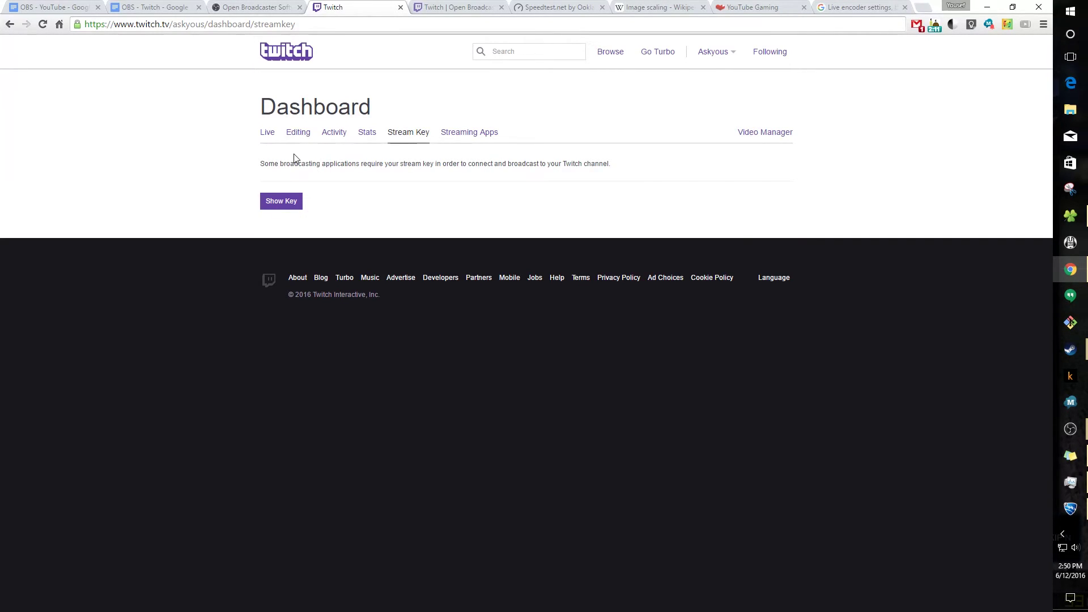
pyautogui.middleClick(743, 5)
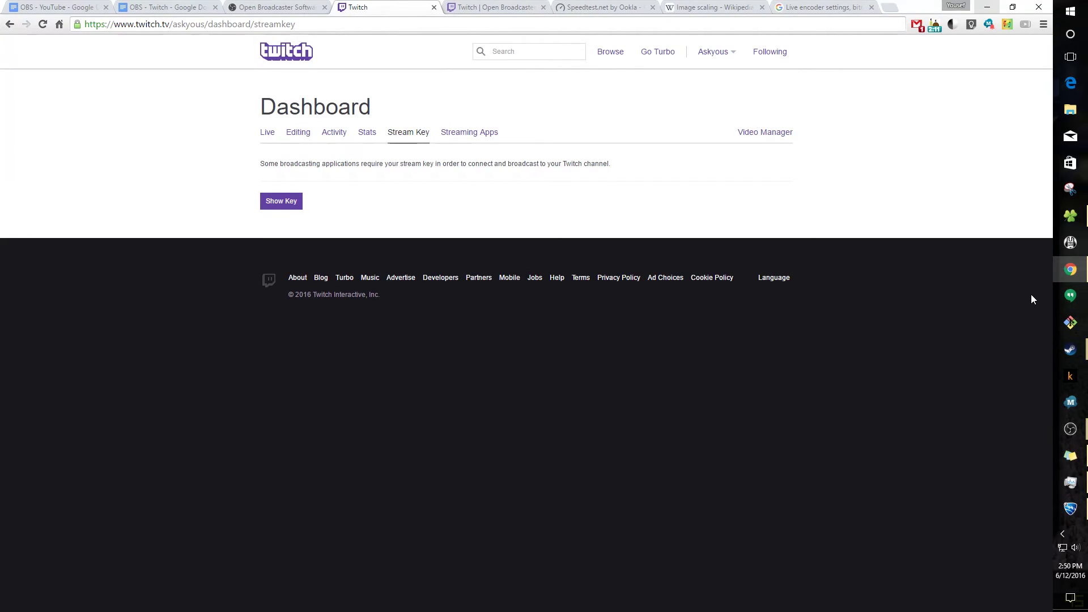
# Switch to OBS, set the streaming service to YouTube / YouTube Gaming, and select the existing stream key for replacement
pyautogui.click(1076, 431)
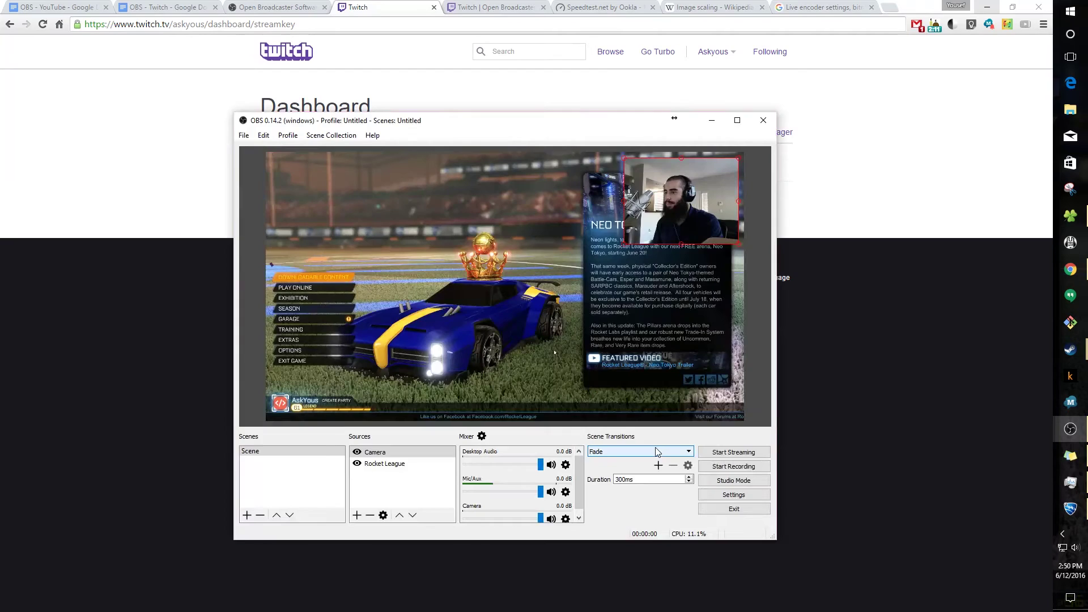
pyautogui.click(733, 494)
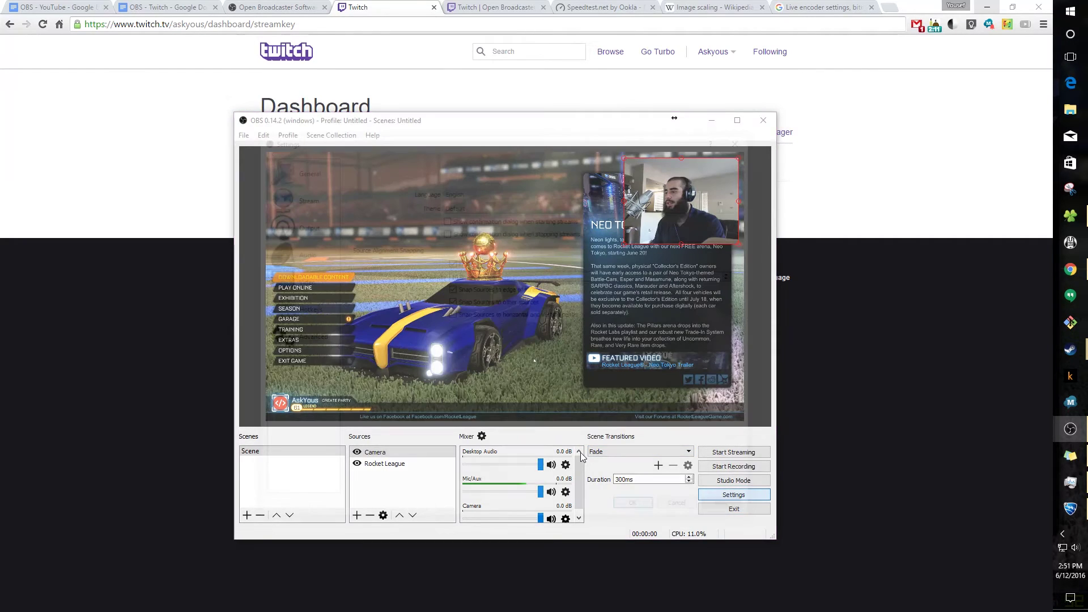
pyautogui.click(305, 198)
pyautogui.click(479, 194)
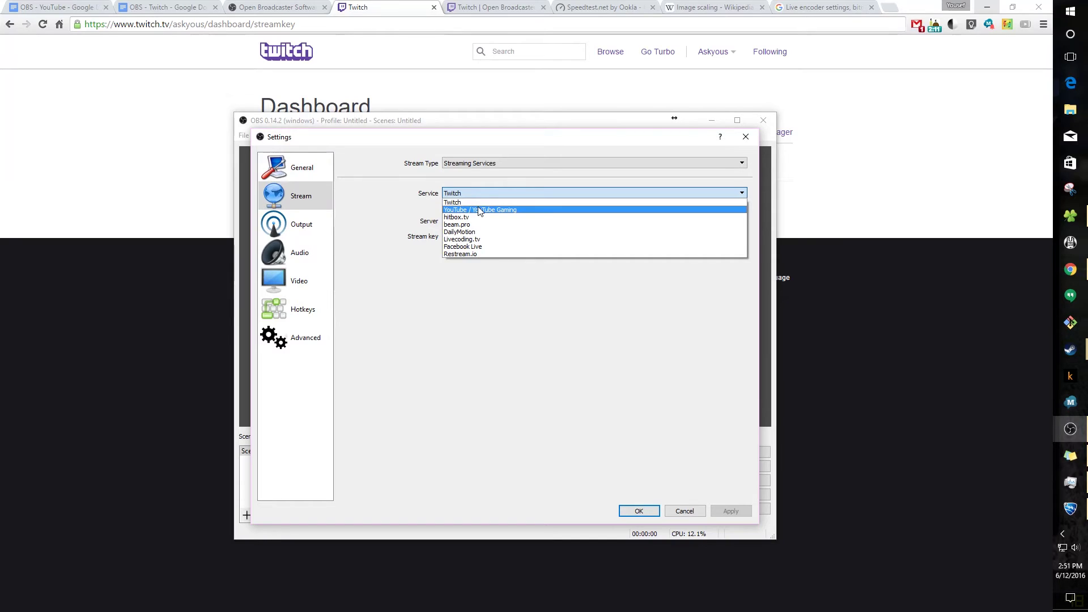
pyautogui.click(479, 209)
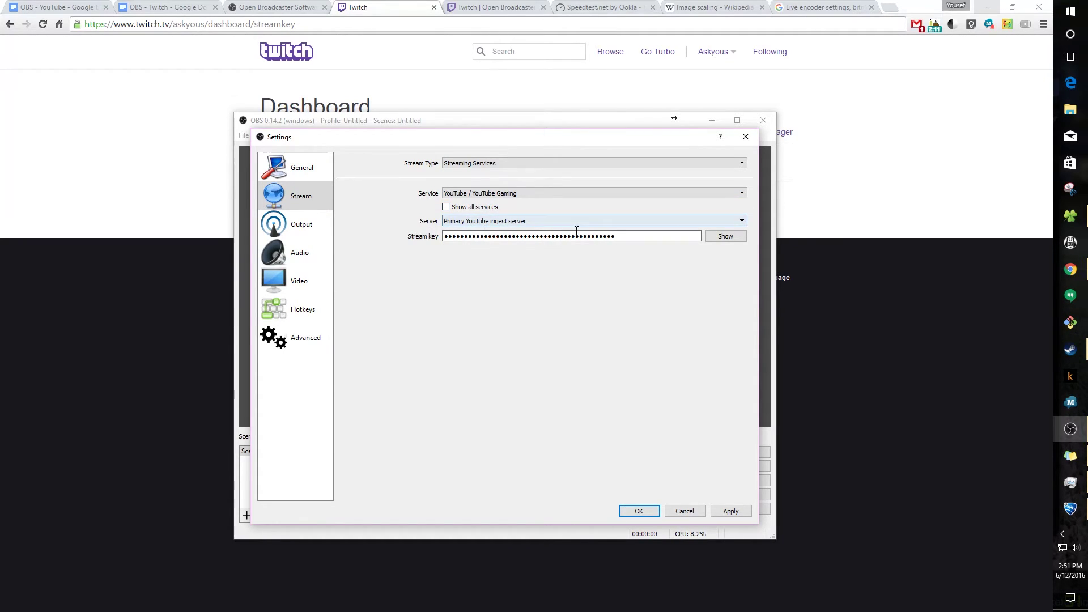
pyautogui.moveTo(612, 236); pyautogui.dragTo(445, 237)
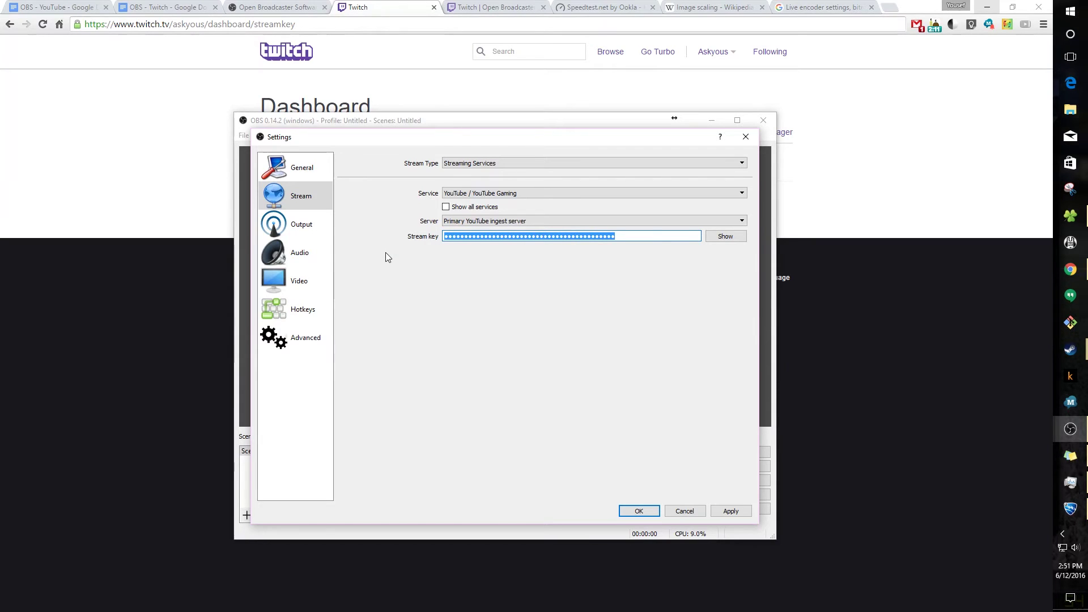
# Open YouTube in a new browser tab and go to the Live Streaming dashboard in Creator Studio
pyautogui.click(889, 7)
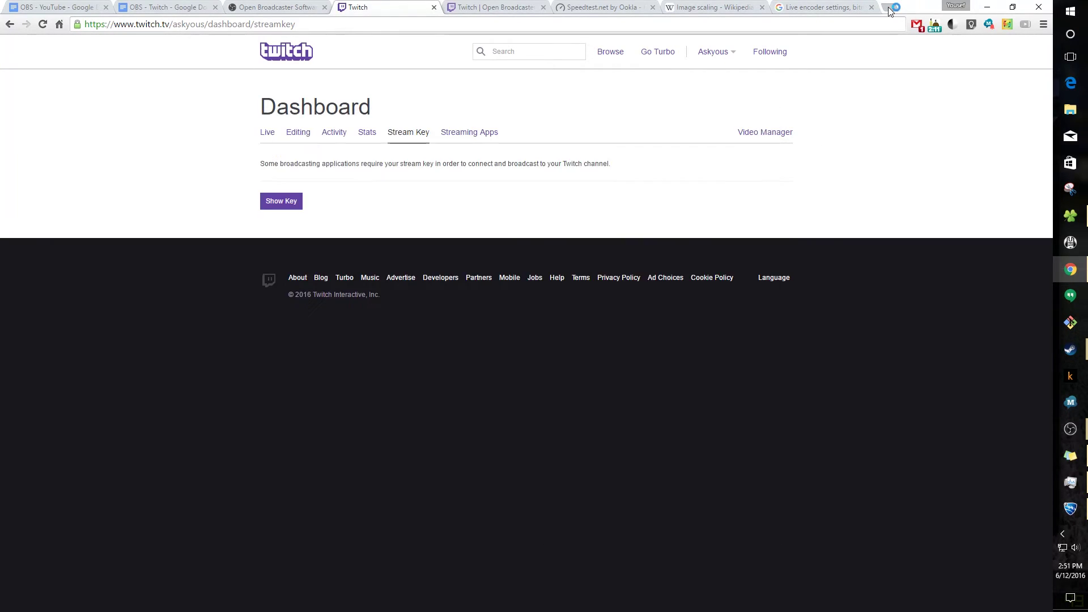
pyautogui.write('you')
pyautogui.press('Return')
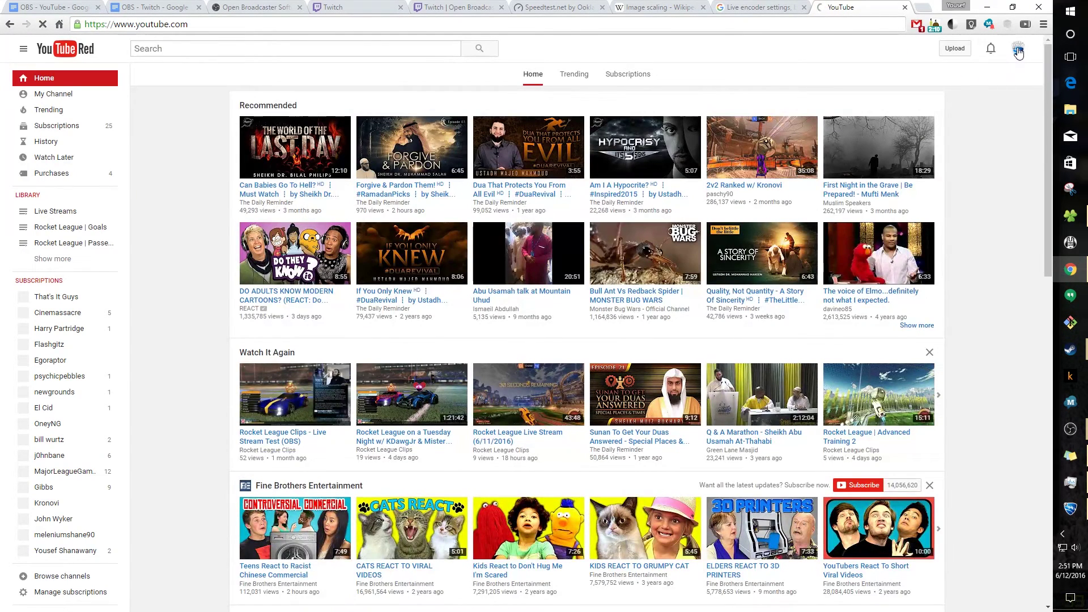
pyautogui.click(1018, 51)
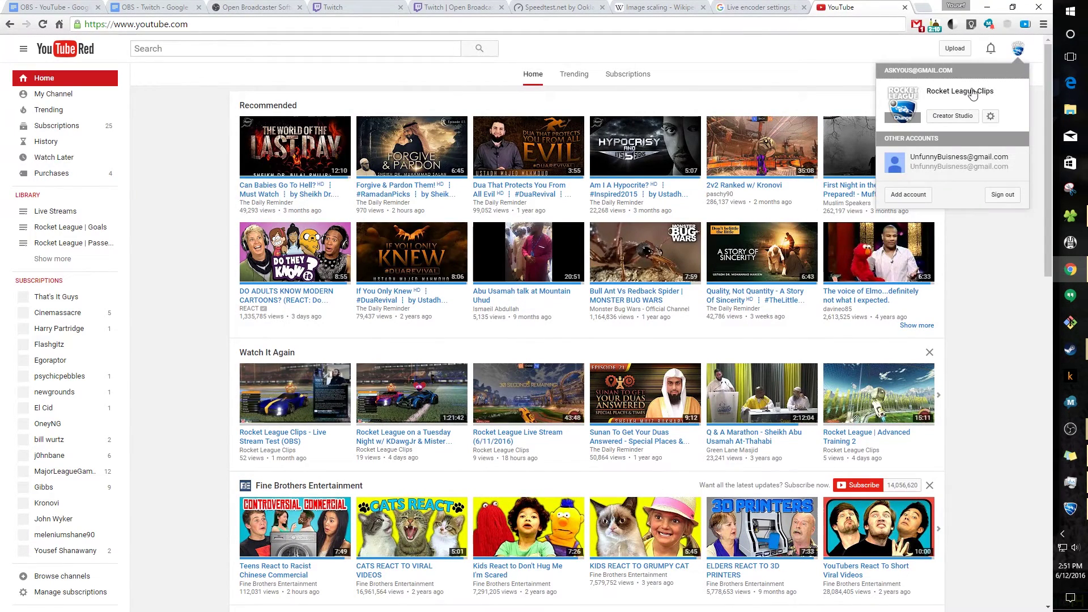
pyautogui.click(937, 119)
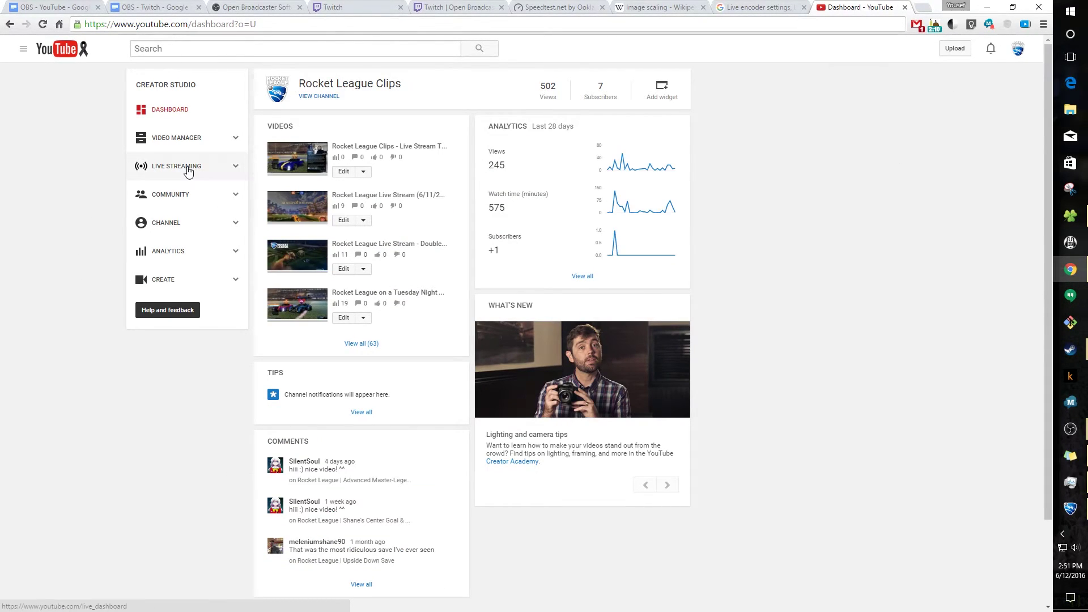
pyautogui.click(189, 171)
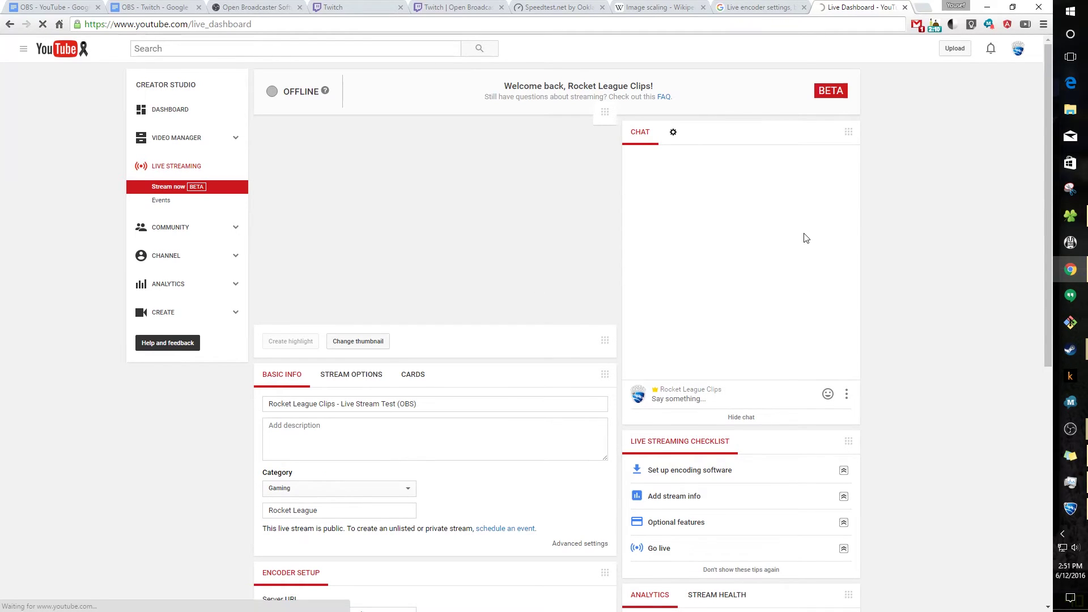
# Copy the stream key from the Encoder Setup section and paste it into the stream key field of the OBS stream settings
pyautogui.scroll(-5, 1001, 250)
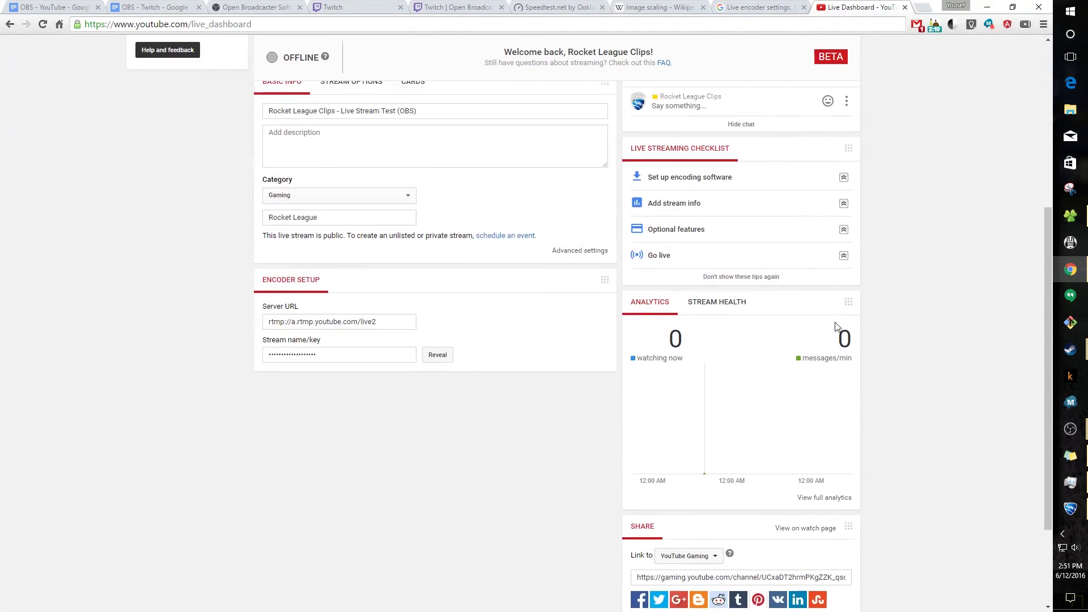
pyautogui.moveTo(332, 366); pyautogui.dragTo(284, 371)
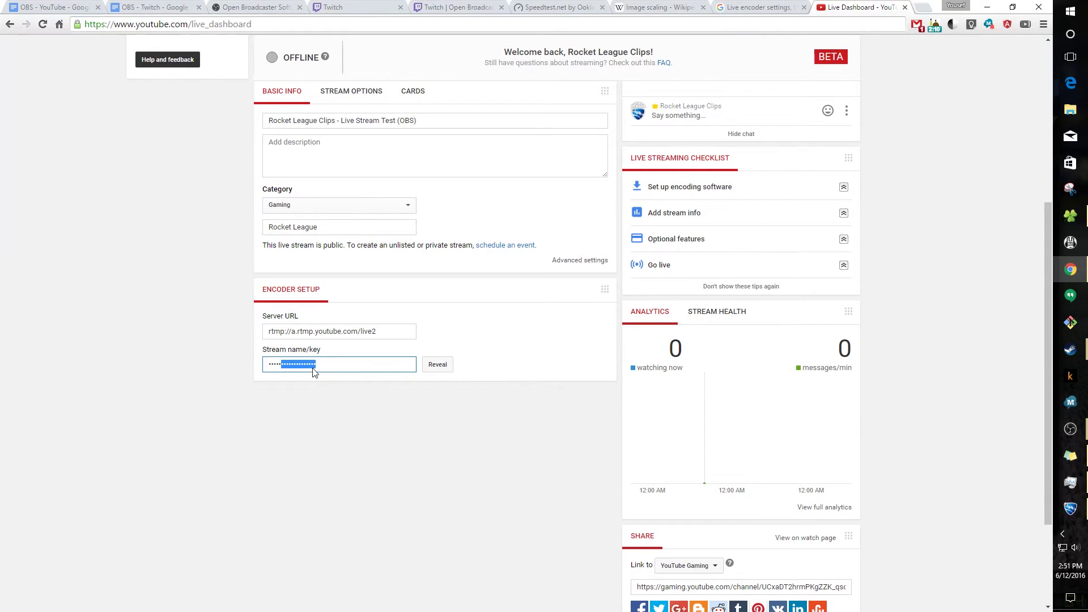
pyautogui.click(861, 341)
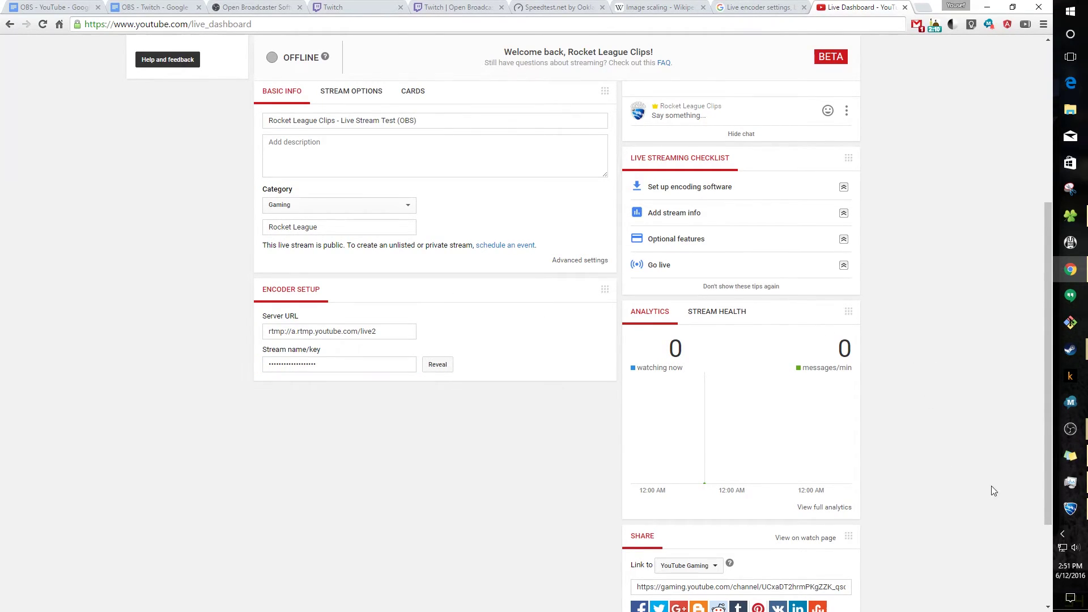
pyautogui.hotkey('alt', 'Tab')
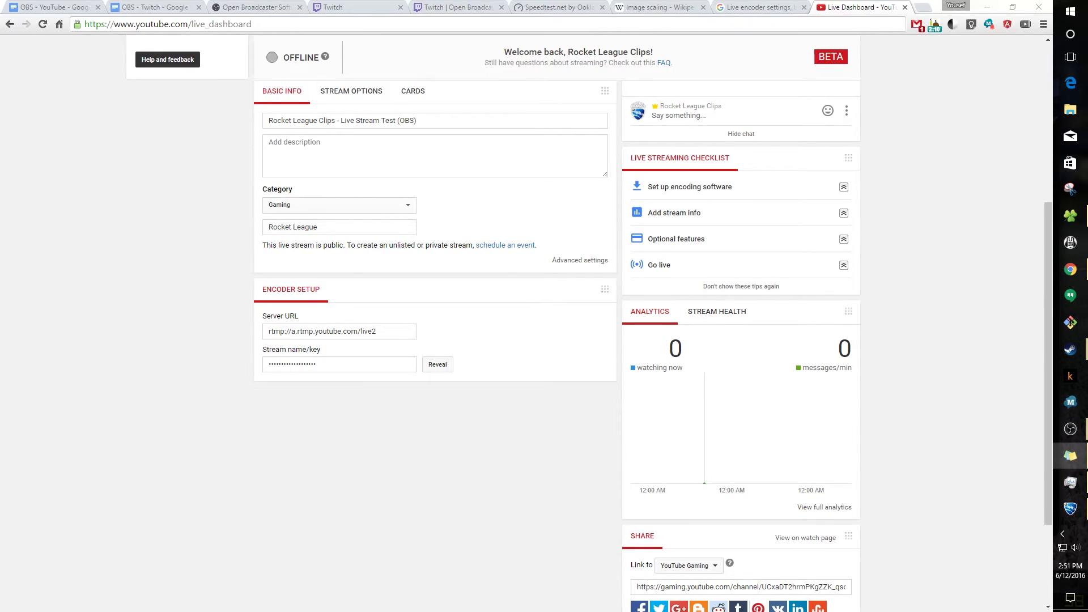
pyautogui.moveTo(1070, 429)
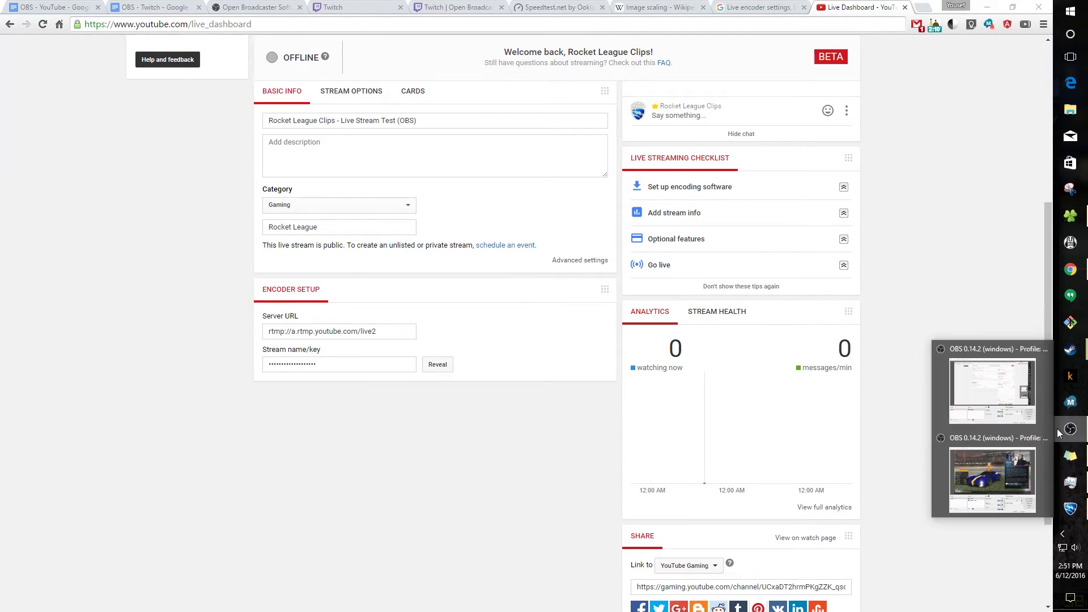
pyautogui.click(1000, 473)
pyautogui.hotkey('ctrl', 'v')
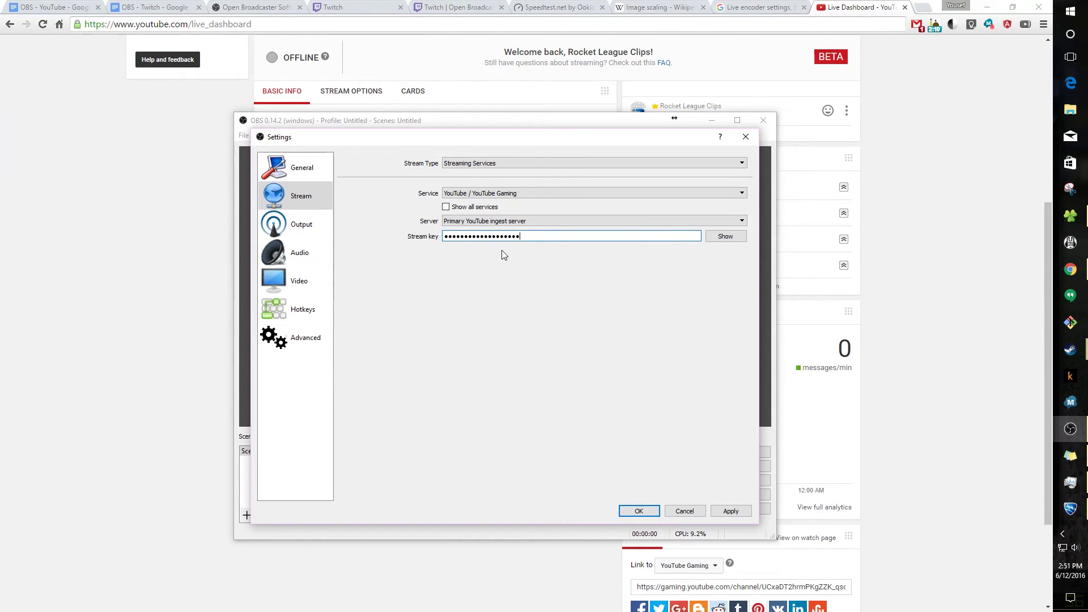
# Consult YouTube's recommended video bitrate ranges, set the streaming output bitrate to 9000 in OBS, and accept the settings
pyautogui.click(313, 225)
pyautogui.doubleClick(479, 286)
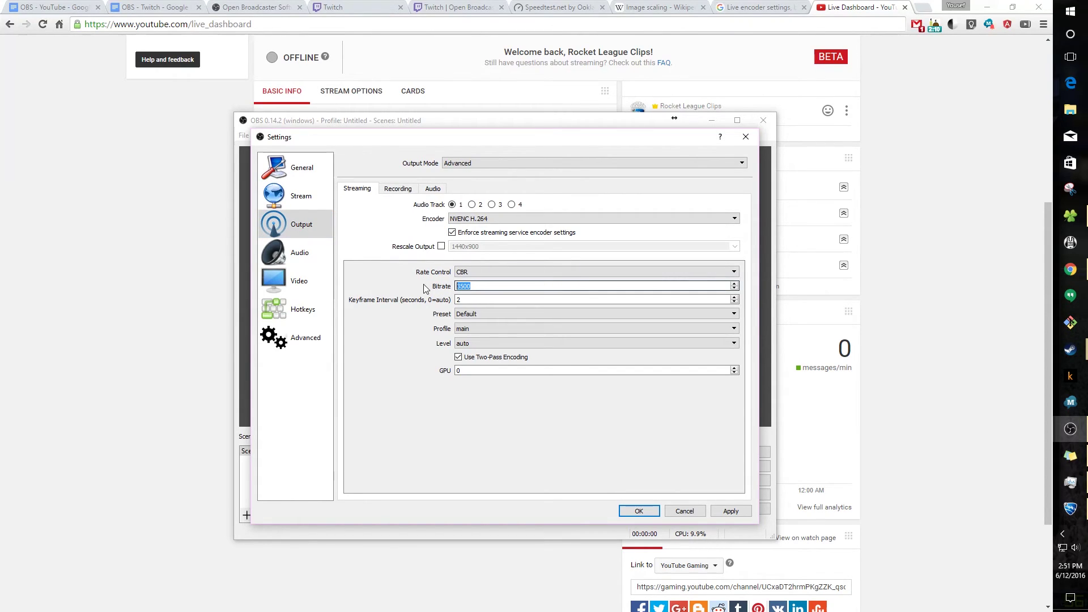
pyautogui.click(770, 5)
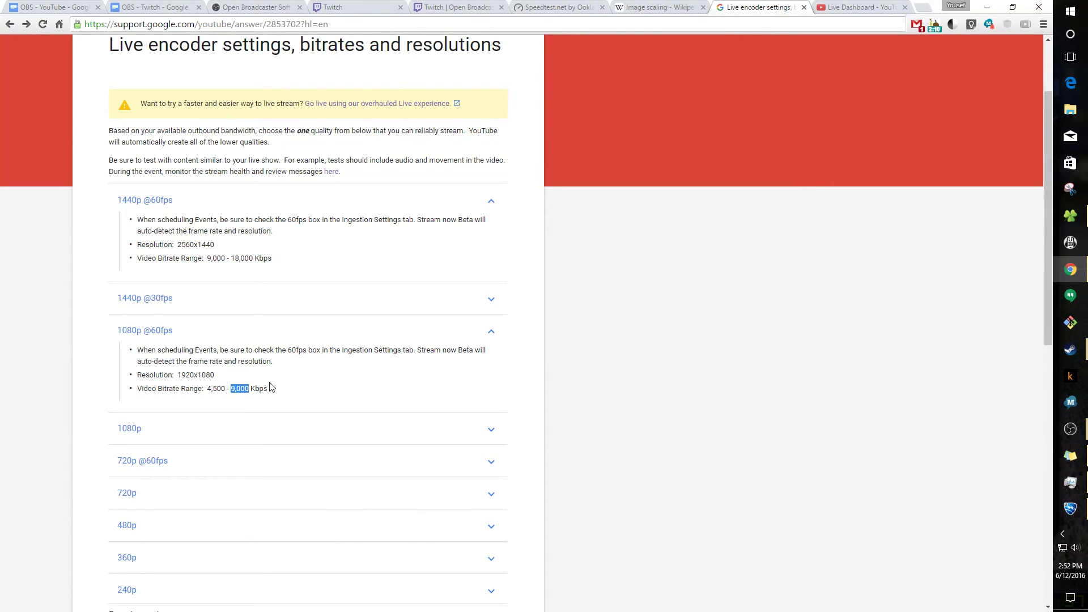
pyautogui.moveTo(231, 258); pyautogui.dragTo(249, 258)
pyautogui.moveTo(1051, 422)
pyautogui.click(994, 470)
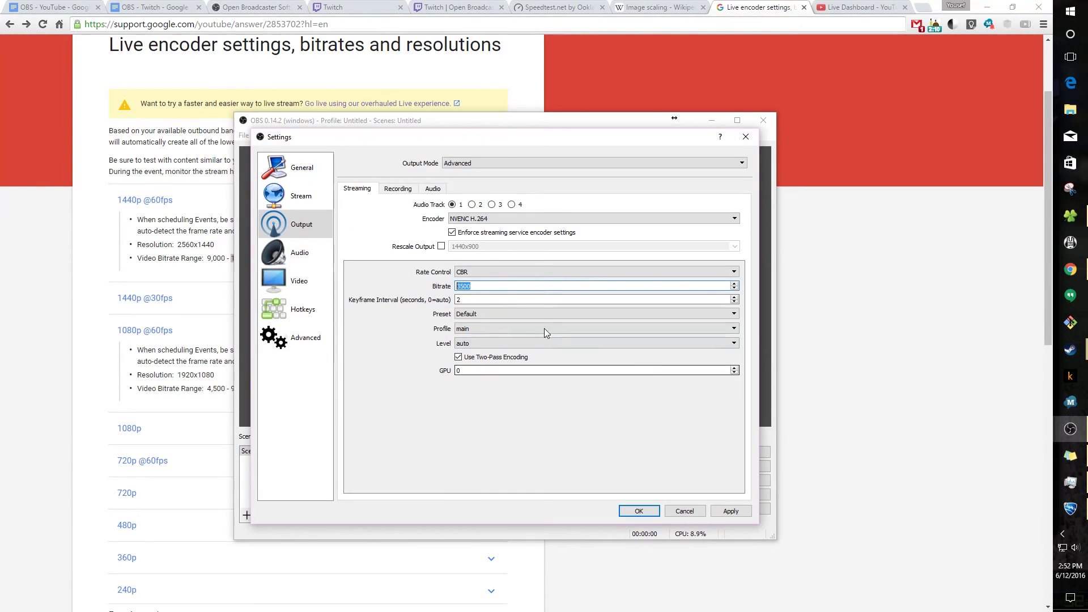
pyautogui.write('9000')
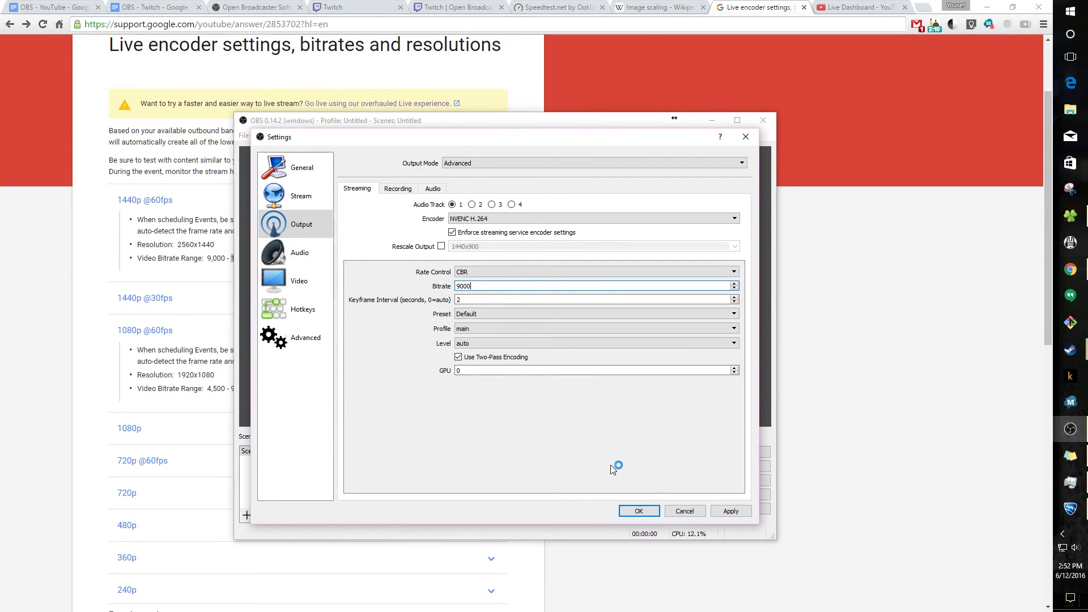
pyautogui.click(637, 513)
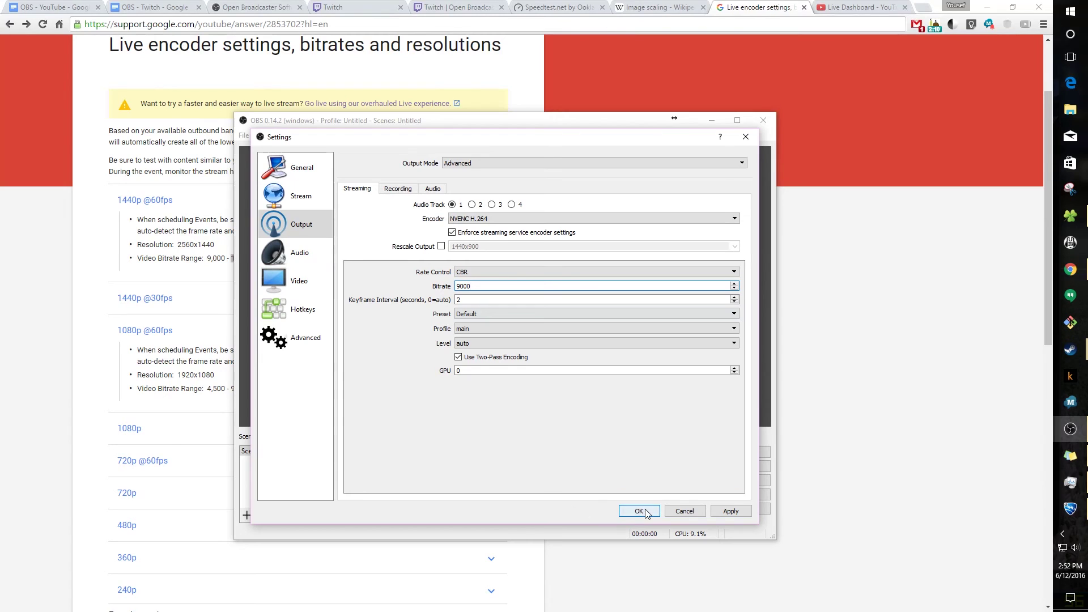
pyautogui.click(637, 512)
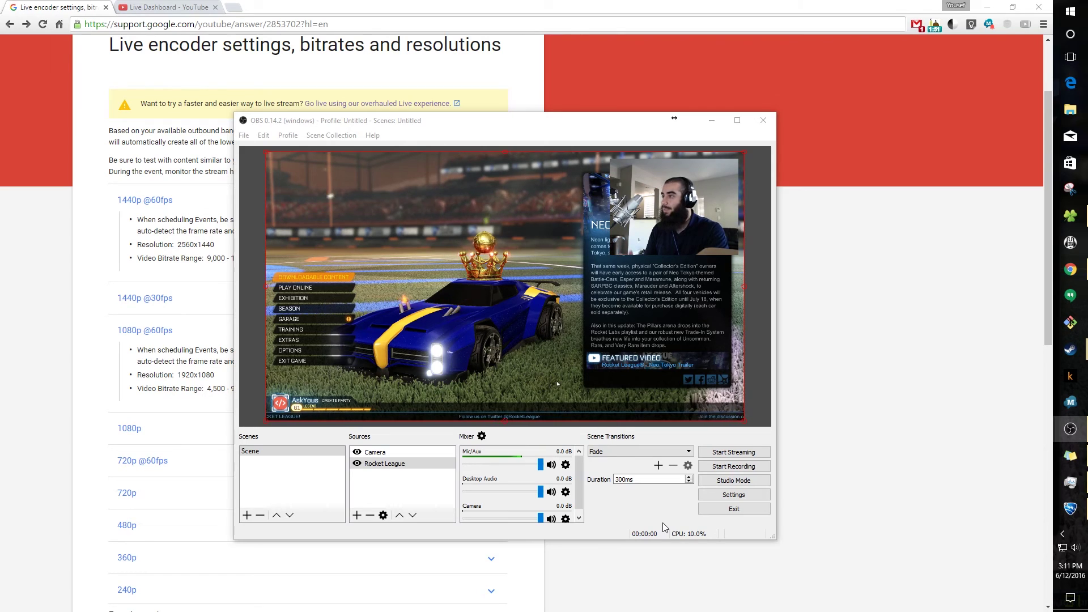
# Quit the Rocket League game and minimize the browser and OBS windows to show the desktop
pyautogui.moveTo(582, 121); pyautogui.dragTo(593, 119)
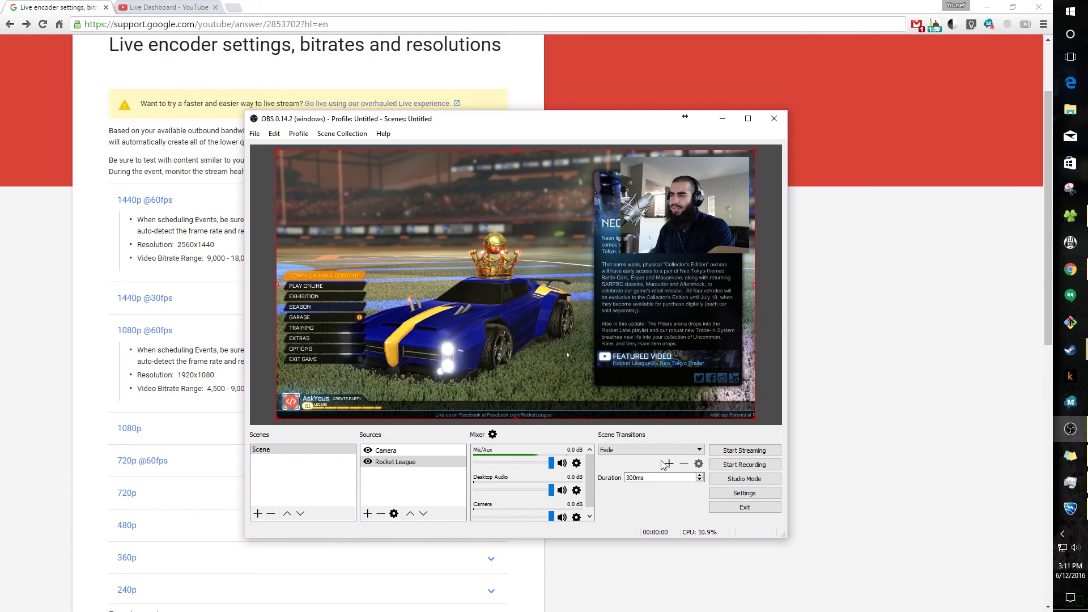
pyautogui.click(1064, 513)
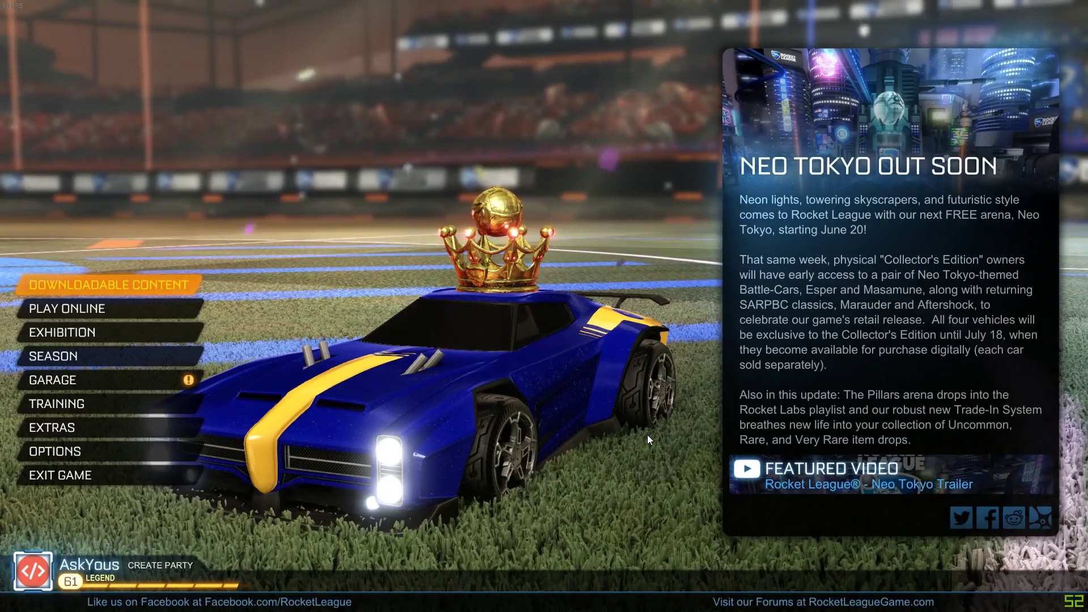
pyautogui.click(169, 476)
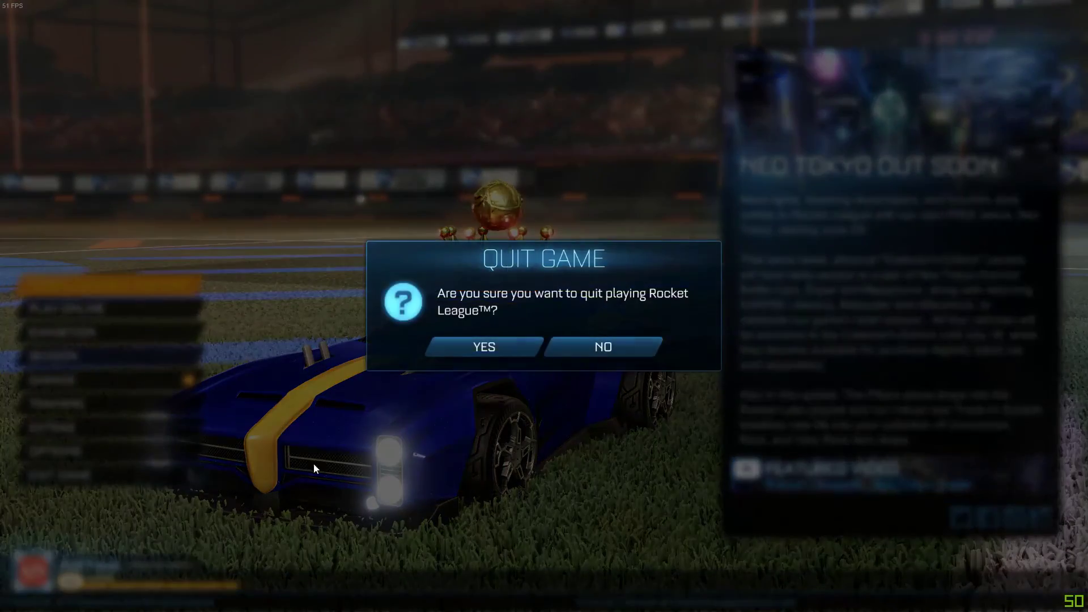
pyautogui.click(486, 351)
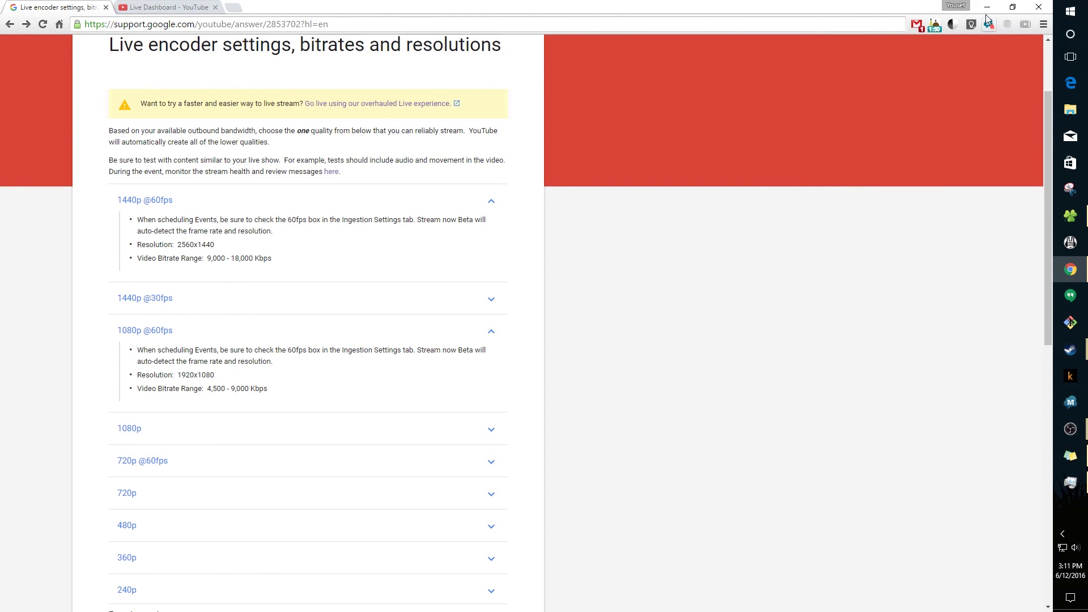
pyautogui.click(987, 7)
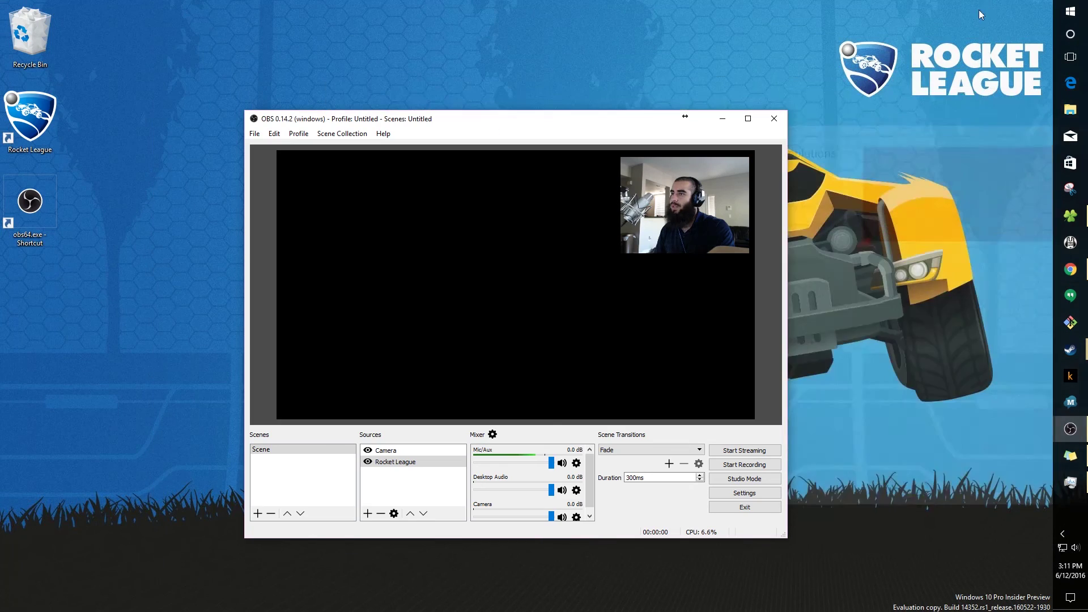
pyautogui.click(726, 119)
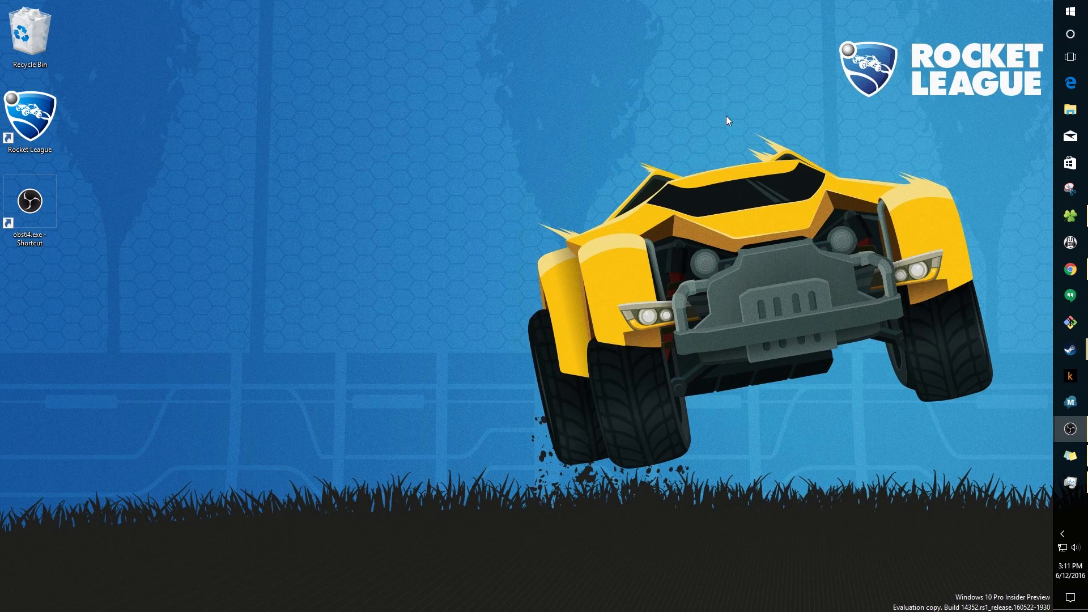